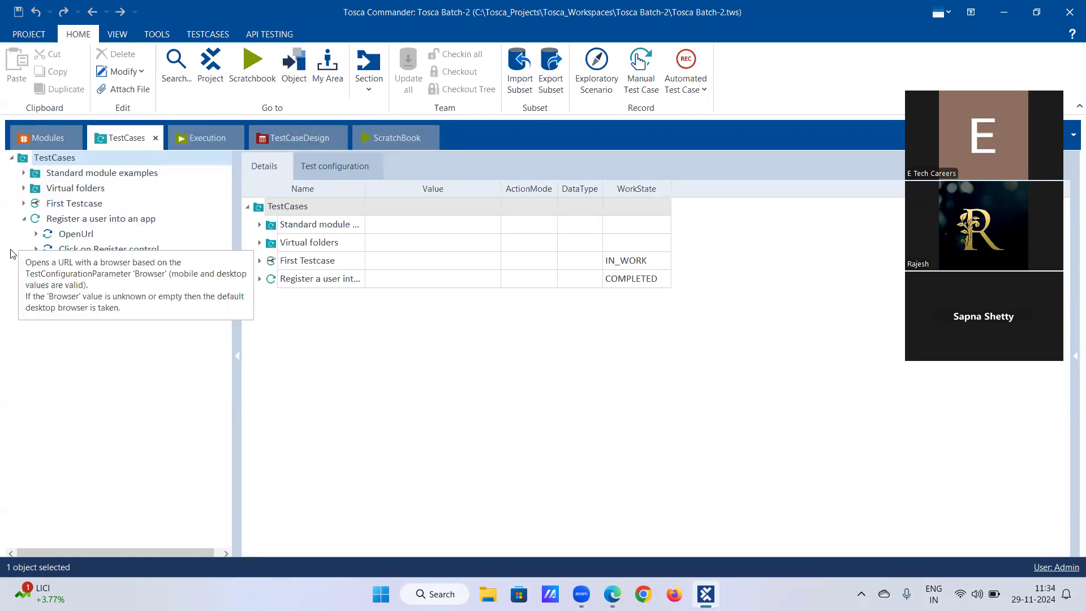
Step: Open the 'Register a user into an app' test case and expand all its test steps to review their values
left_click(103, 221)
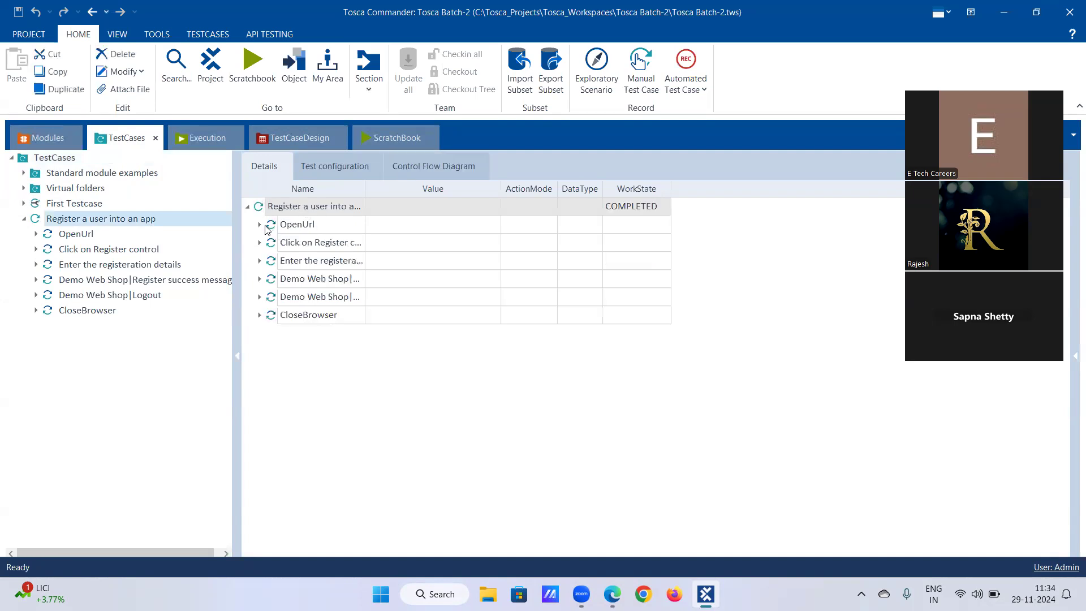
right_click(312, 208)
left_click(417, 173)
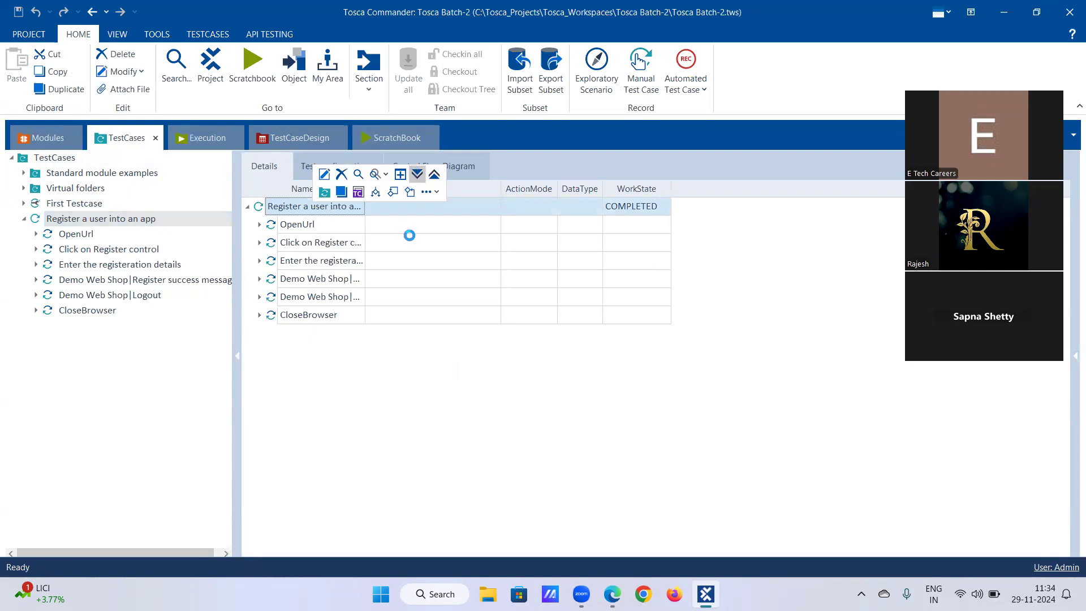
scroll(407, 265, "down", 4)
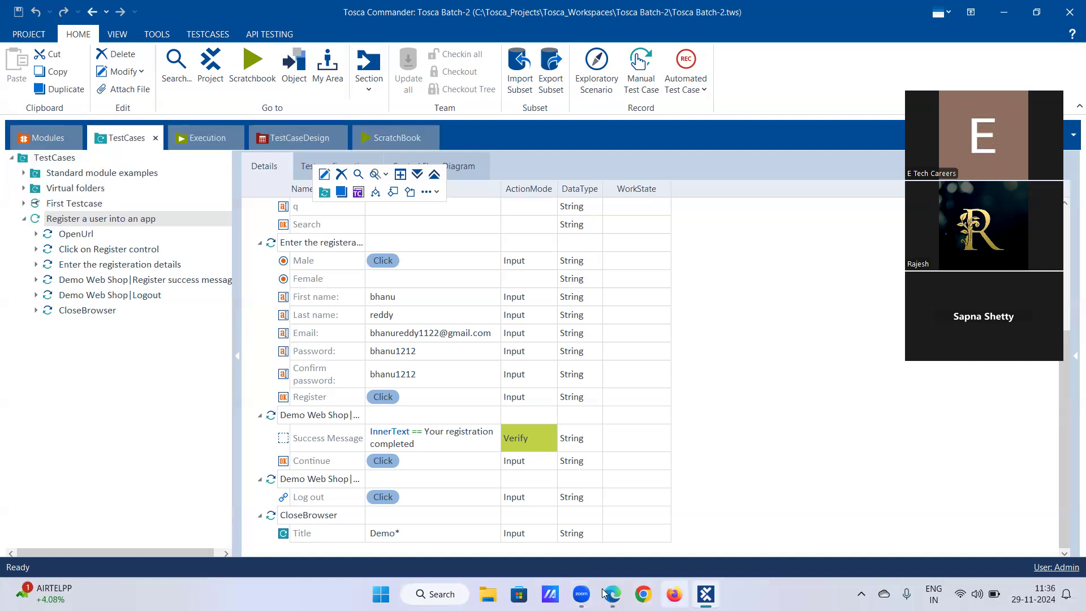
Step: Launch Notepad++ from the Windows search and decline the offered update
left_click(435, 594)
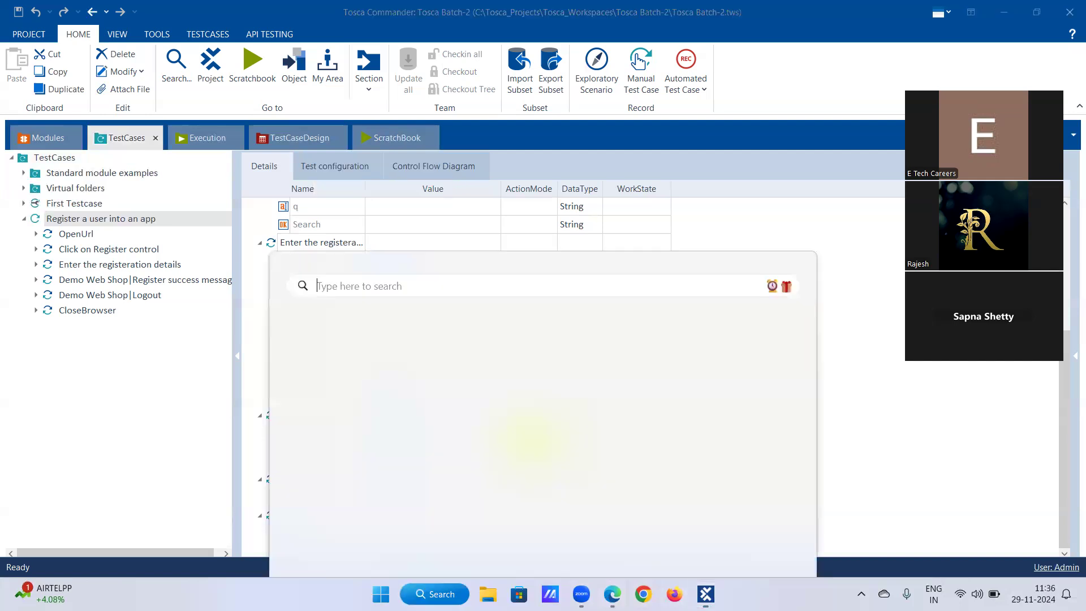
type("not")
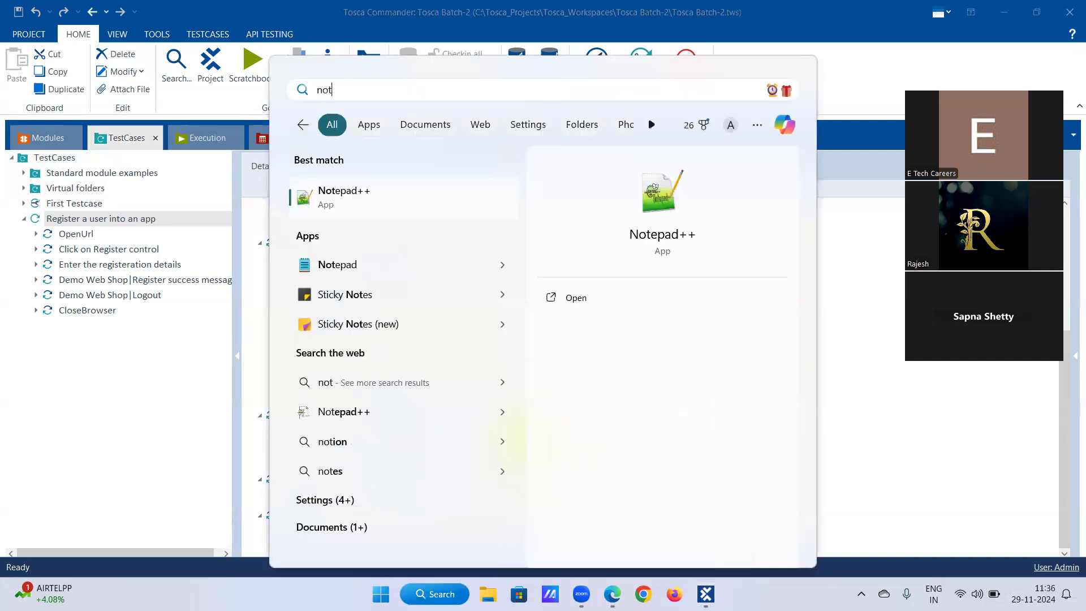
left_click(356, 207)
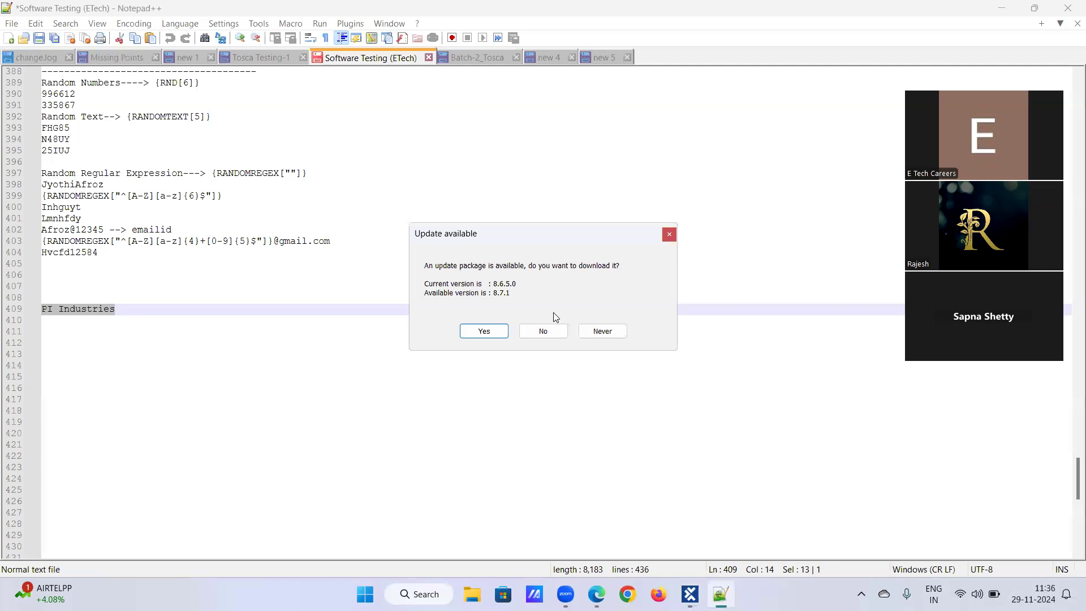
left_click(543, 331)
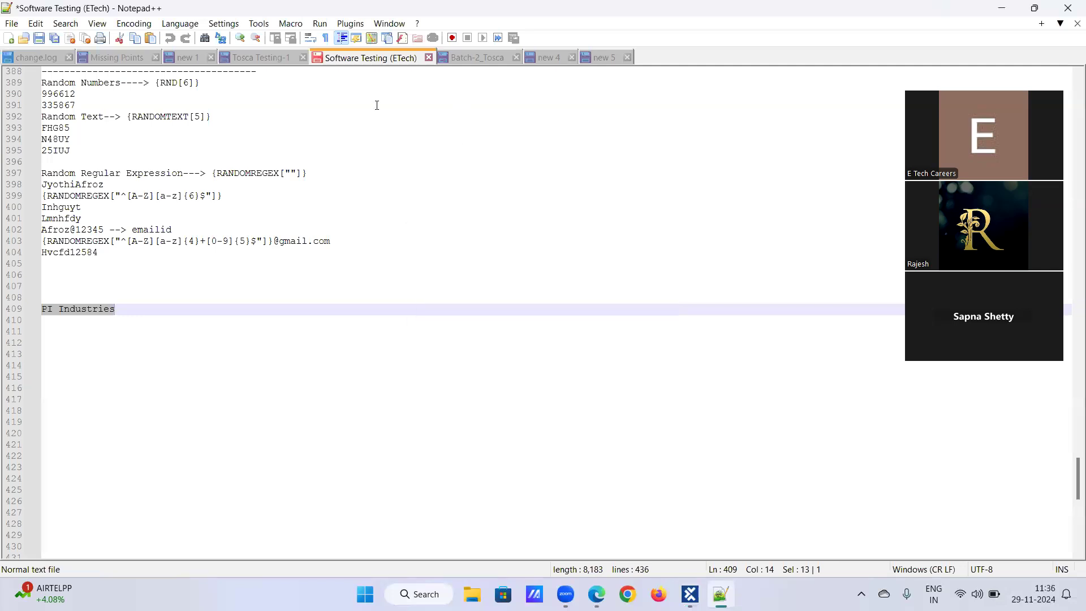
Step: In the Batch-2_Tosca notes, add a 'Dynamic Expression:' heading underlined with dashes below 'Your registration completed'
key("ctrl+Tab")
left_click(224, 286)
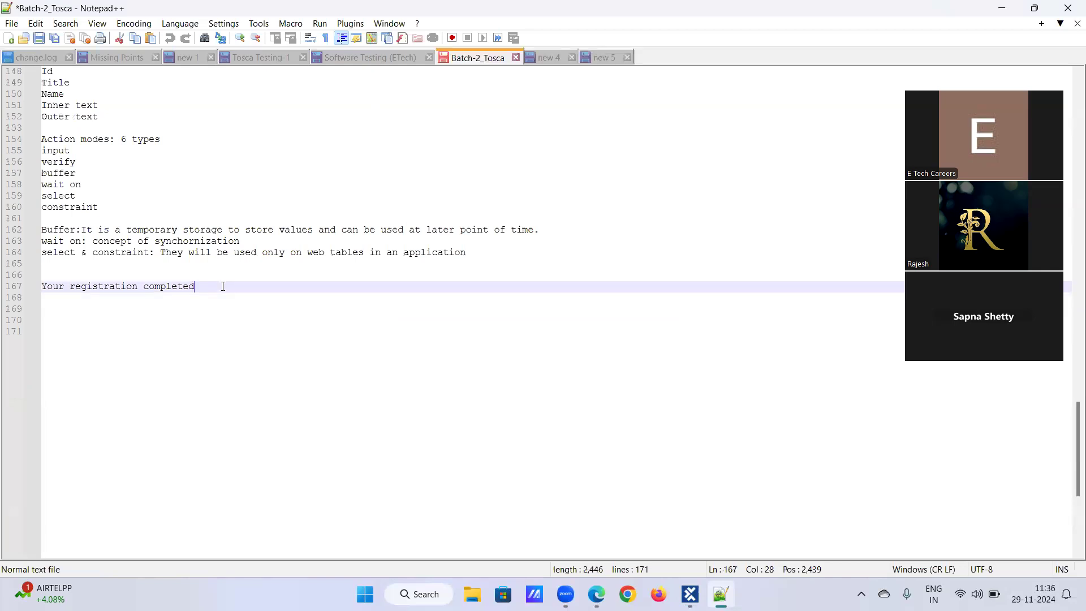
key("Return")
key("Return")
type("Dy")
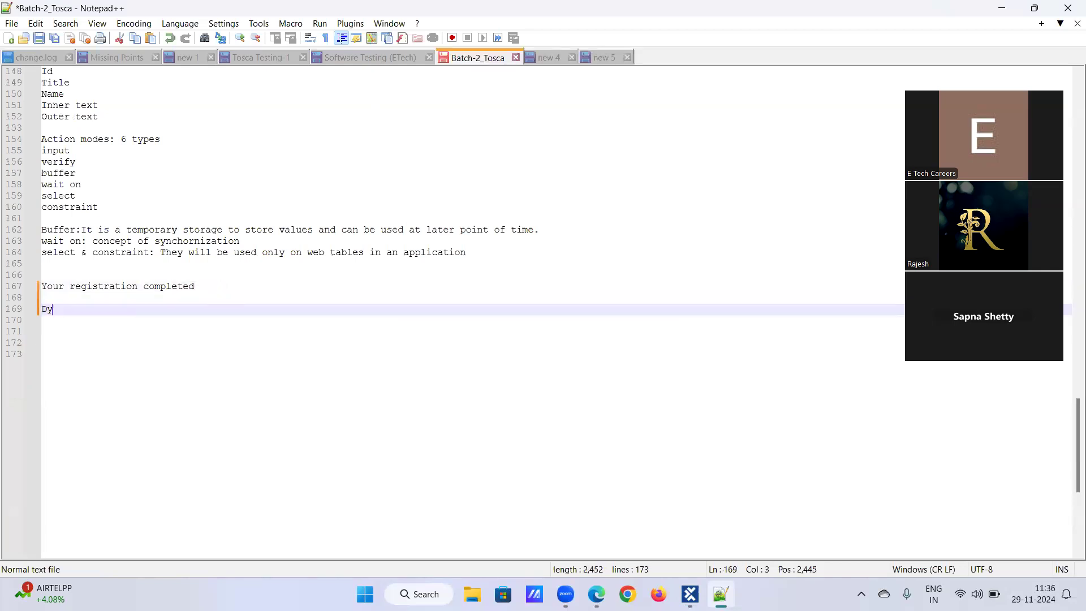
type("namic Expression")
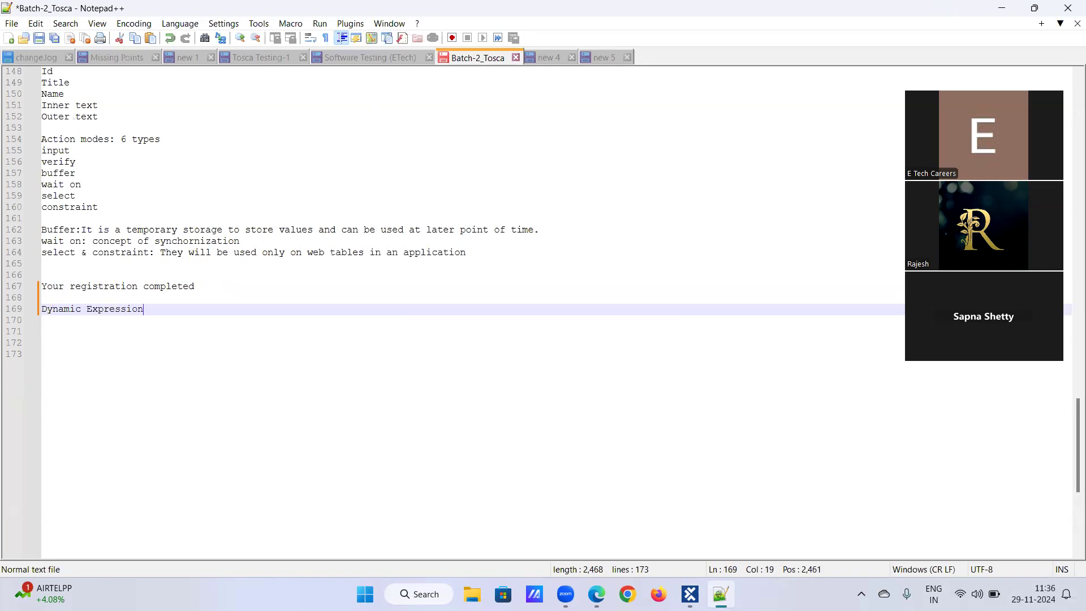
type(":")
key("Return")
type("-------------------")
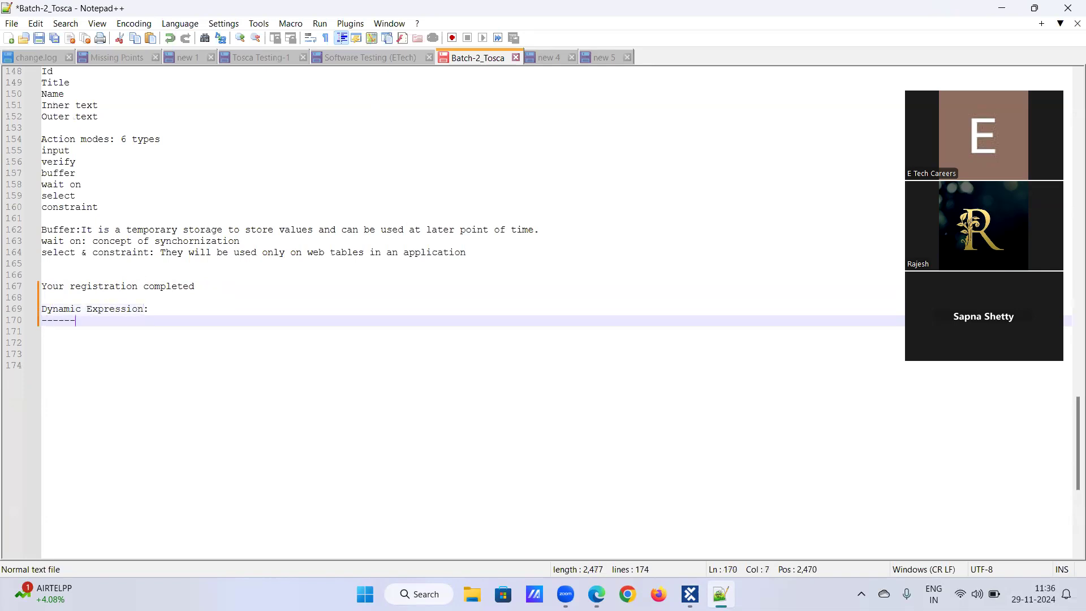
key("Return")
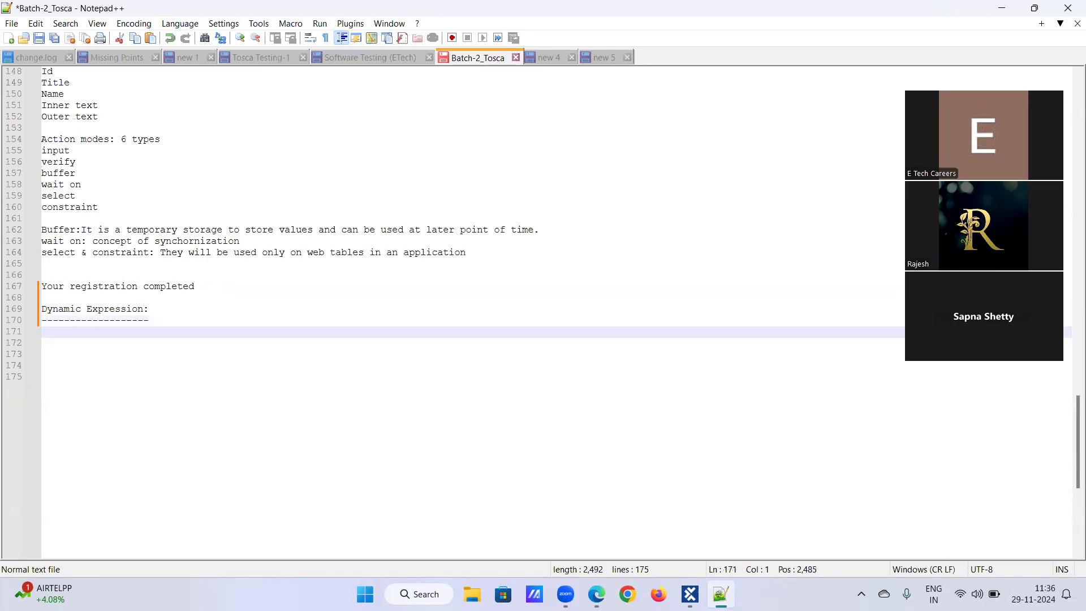
scroll(452, 311, "down", 6)
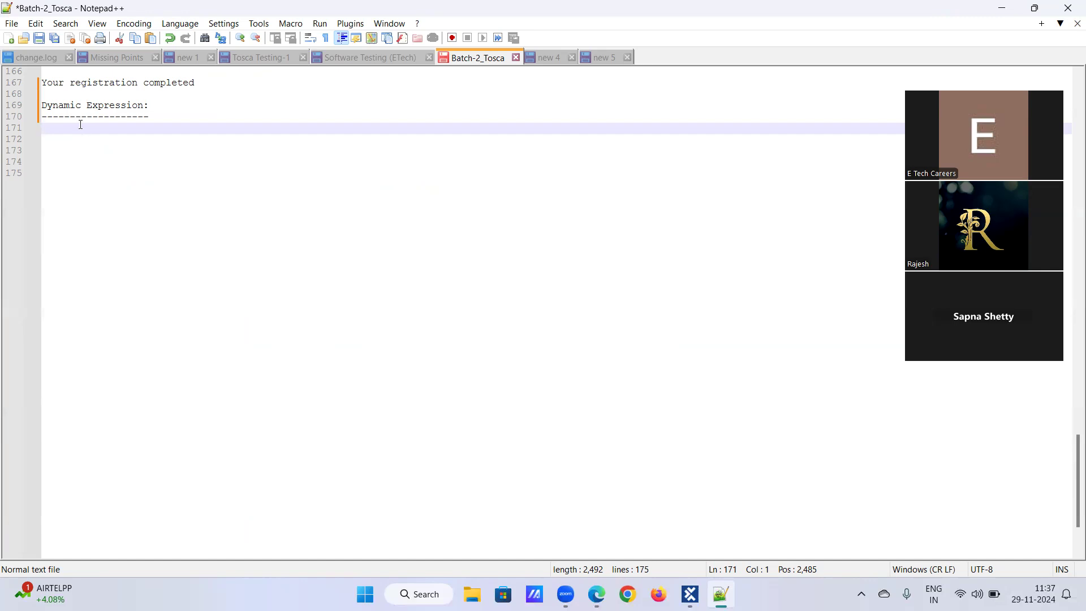
Step: Write the line 'Random numbers- {RND[6]}' under the heading
type("R")
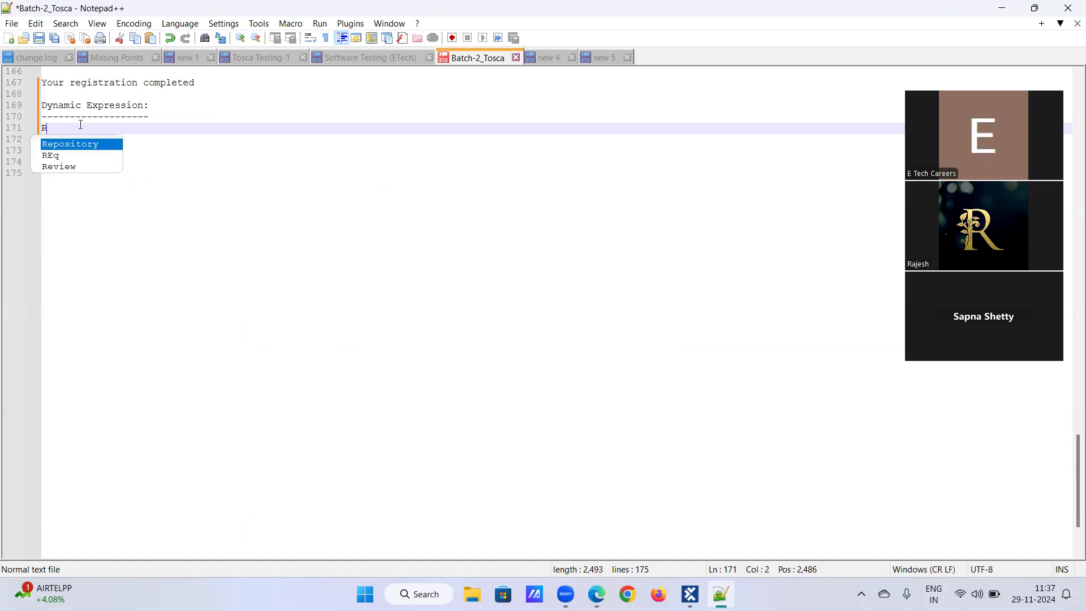
type("andom numbers")
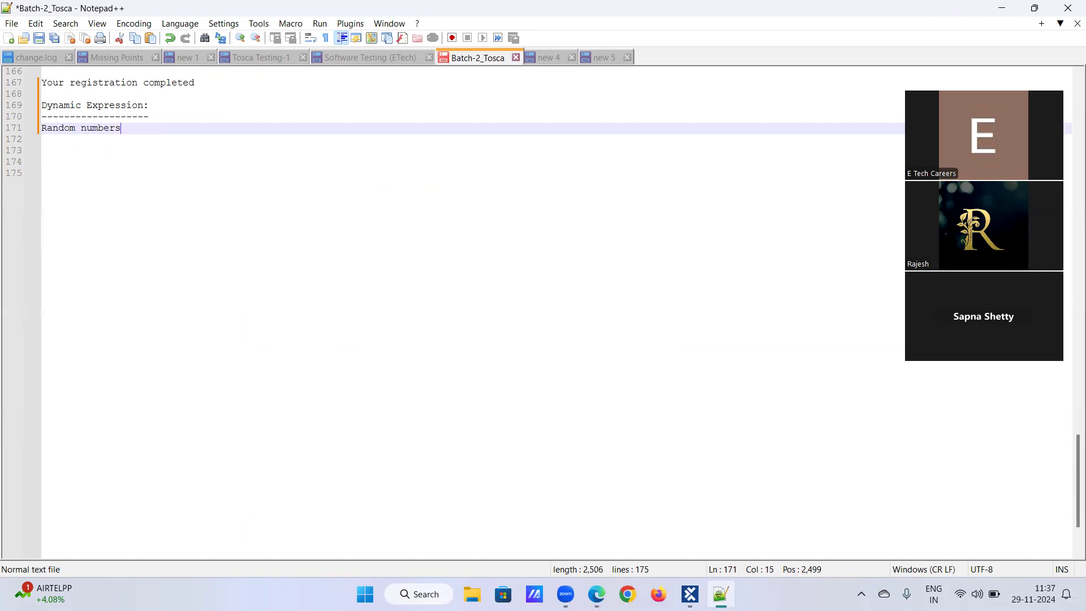
type("- {R")
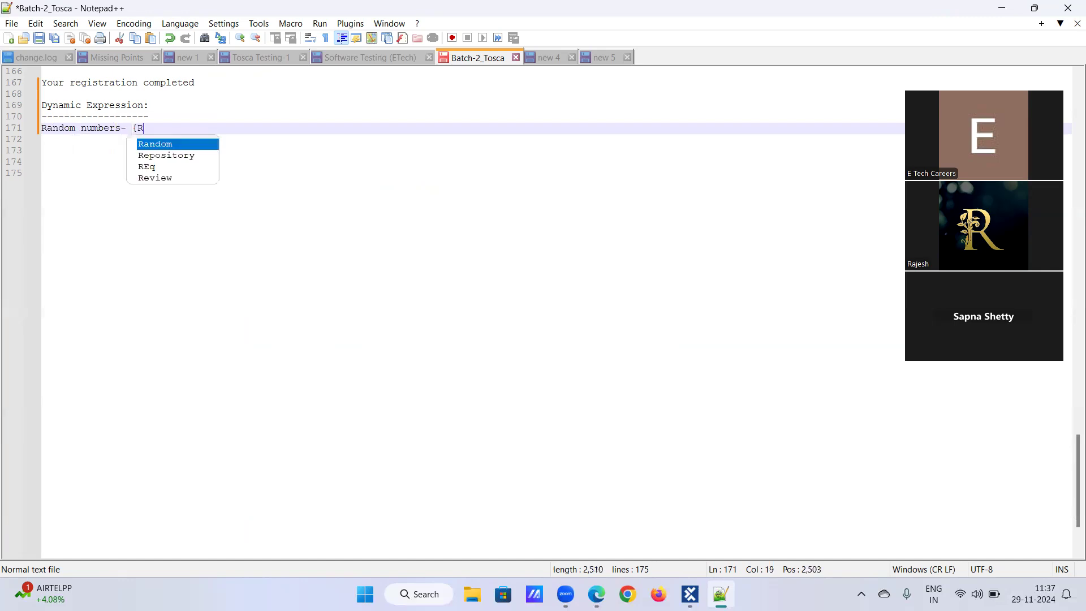
type("ND[])")
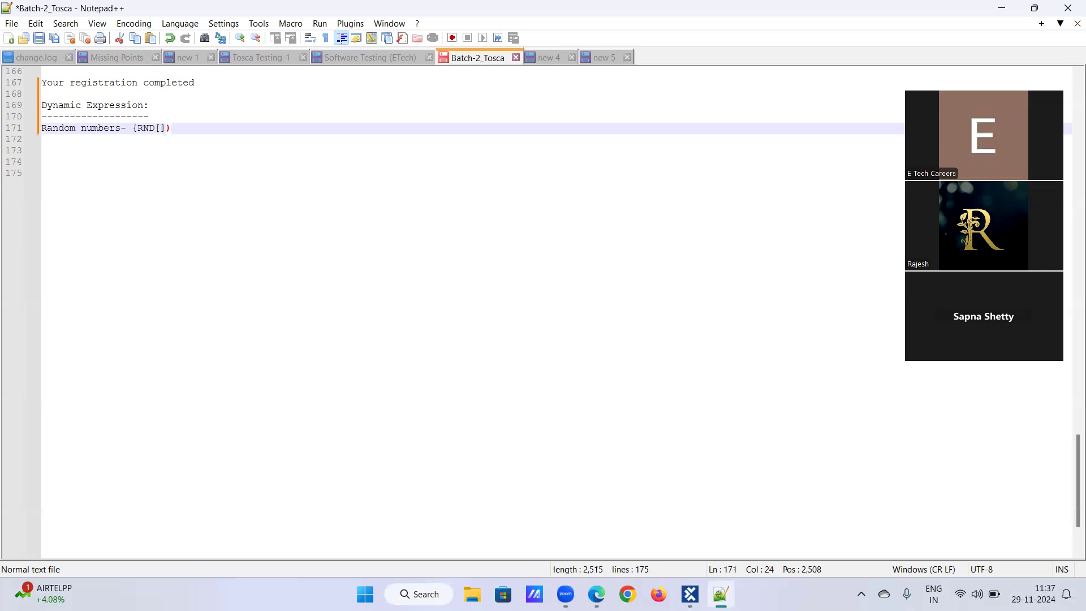
key("BackSpace")
type("}")
left_click_drag(134, 129, 172, 129)
left_click(172, 129)
left_click(160, 129)
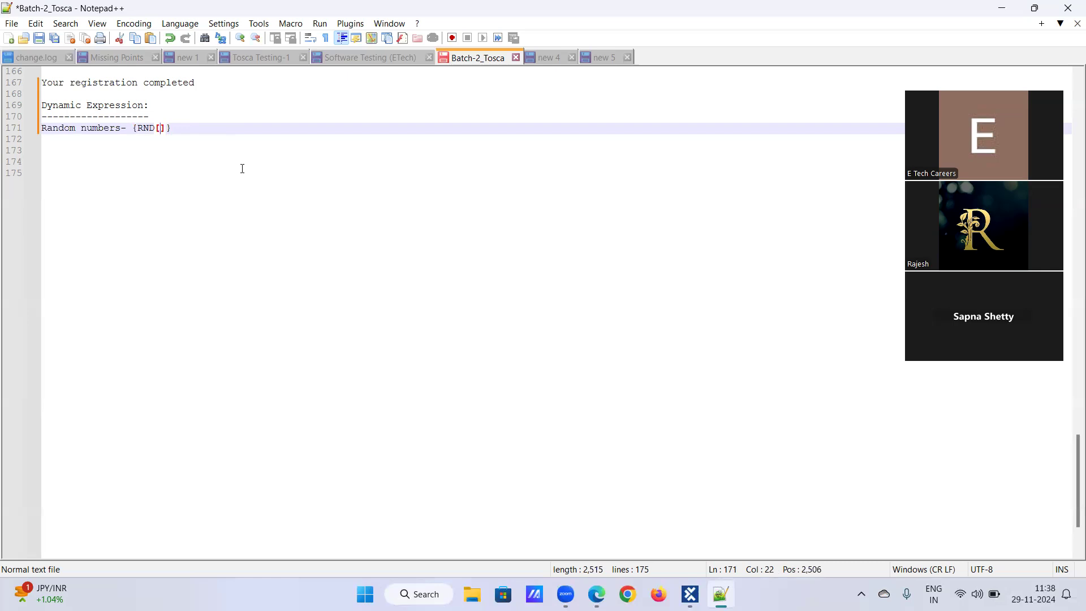
type("6")
key("Return")
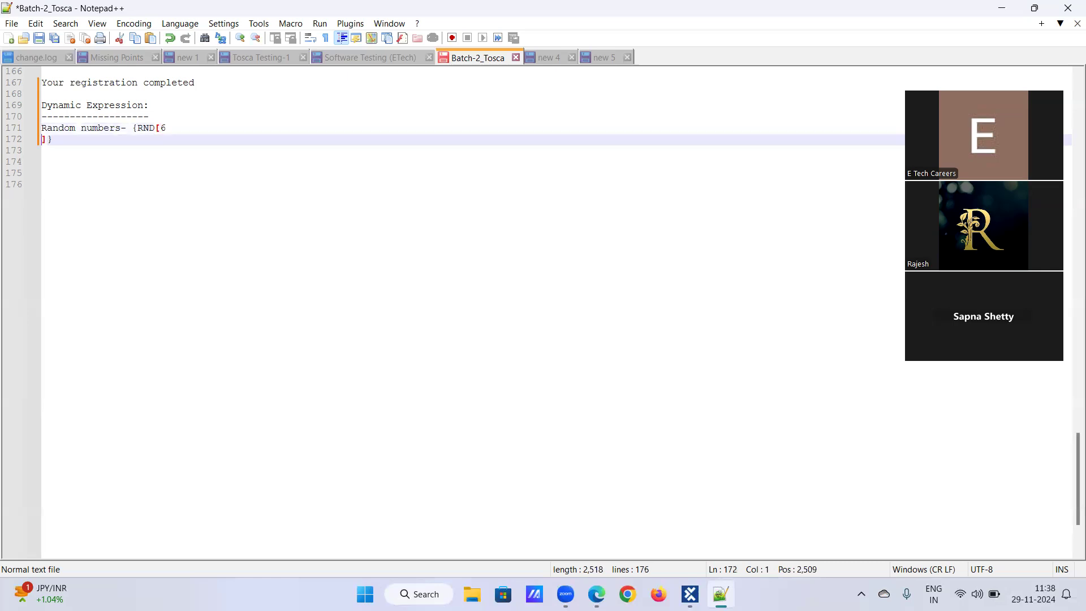
key("BackSpace")
Step: Add a line of sample values '996587, 325654,225636' below the random numbers expression
left_click(197, 132)
key("Return")
type("996587, 325654")
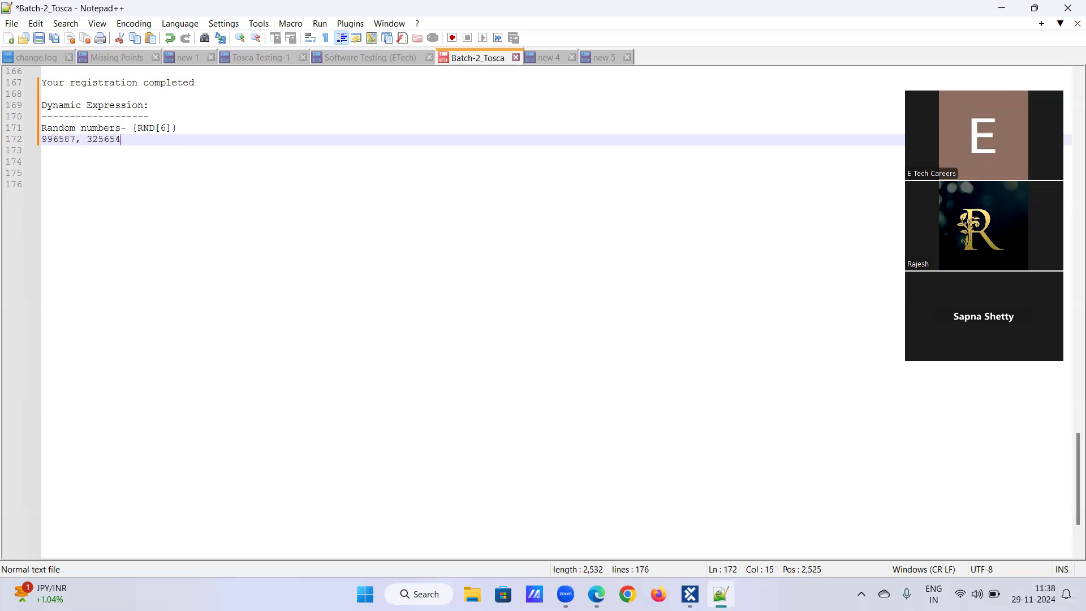
type(",225636,")
key("BackSpace")
Step: Add the line 'Random TExt: {RANDOMTEXT[8]}' below the sample numbers
double_click(141, 129)
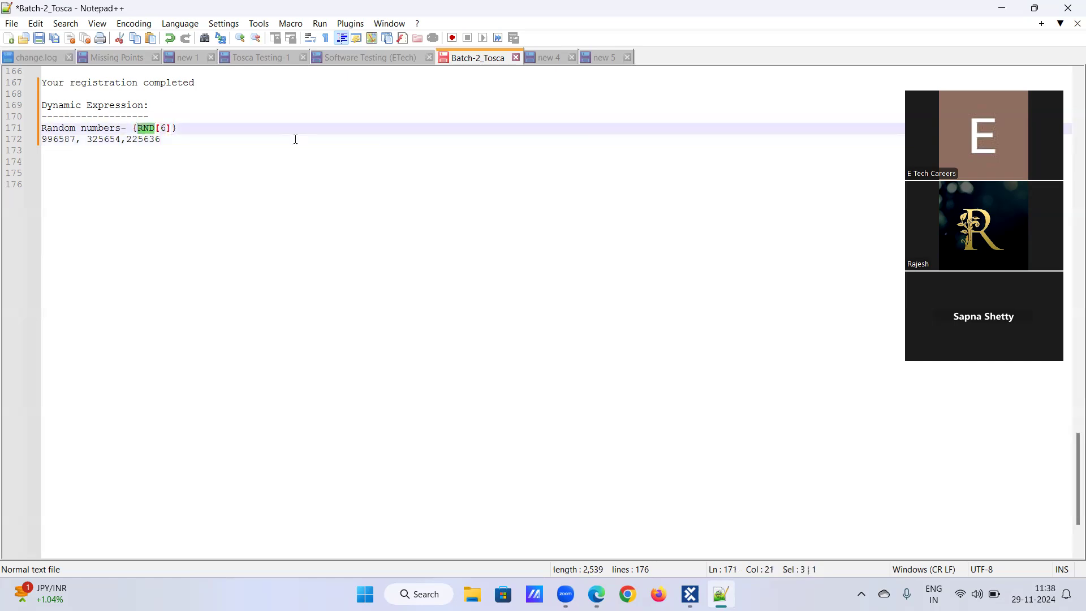
left_click(230, 122)
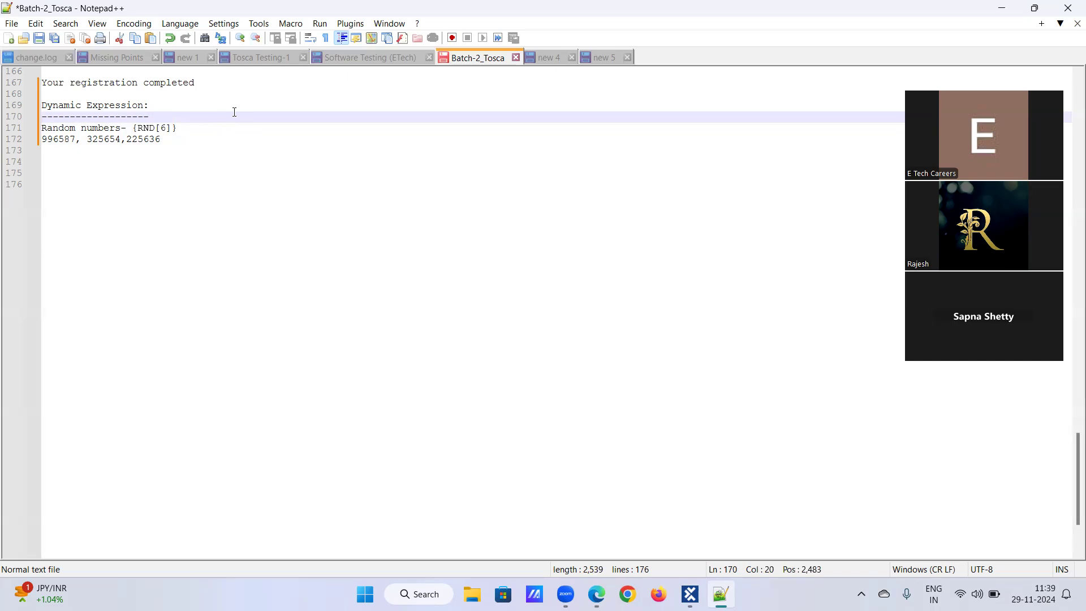
left_click(189, 138)
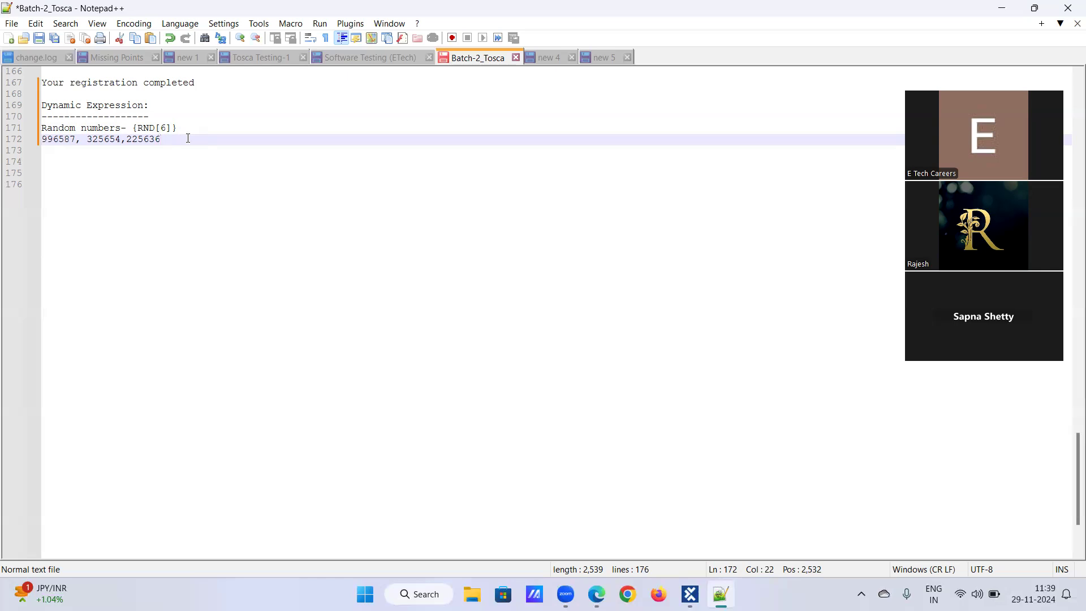
key("Return")
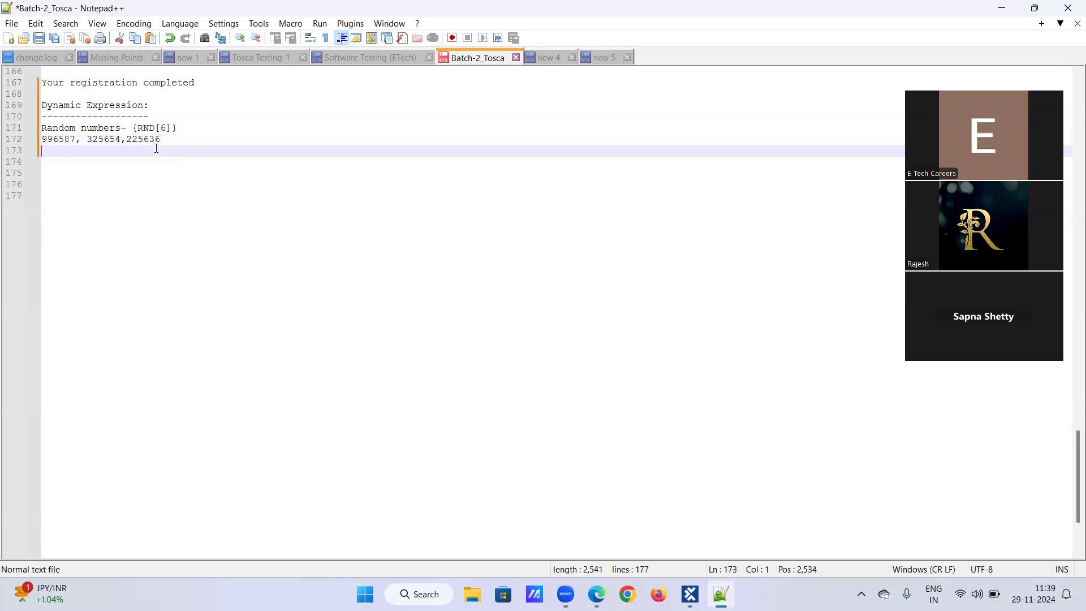
type("Random TExt: {")
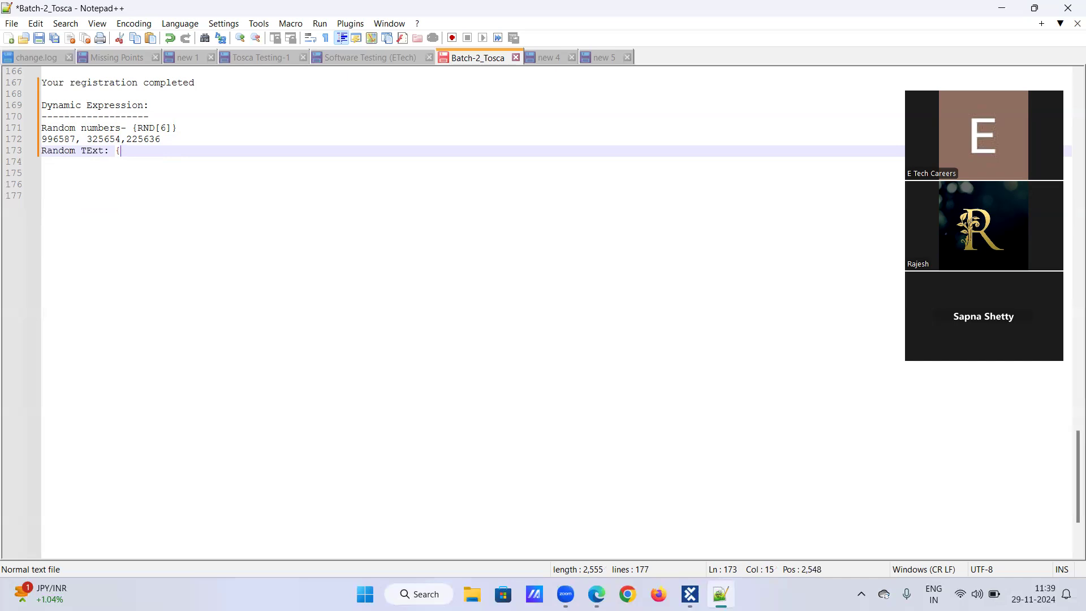
type("RANDOMTEXT[]}")
key("BackSpace")
type("}")
key("BackSpace")
key("BackSpace")
type("]}")
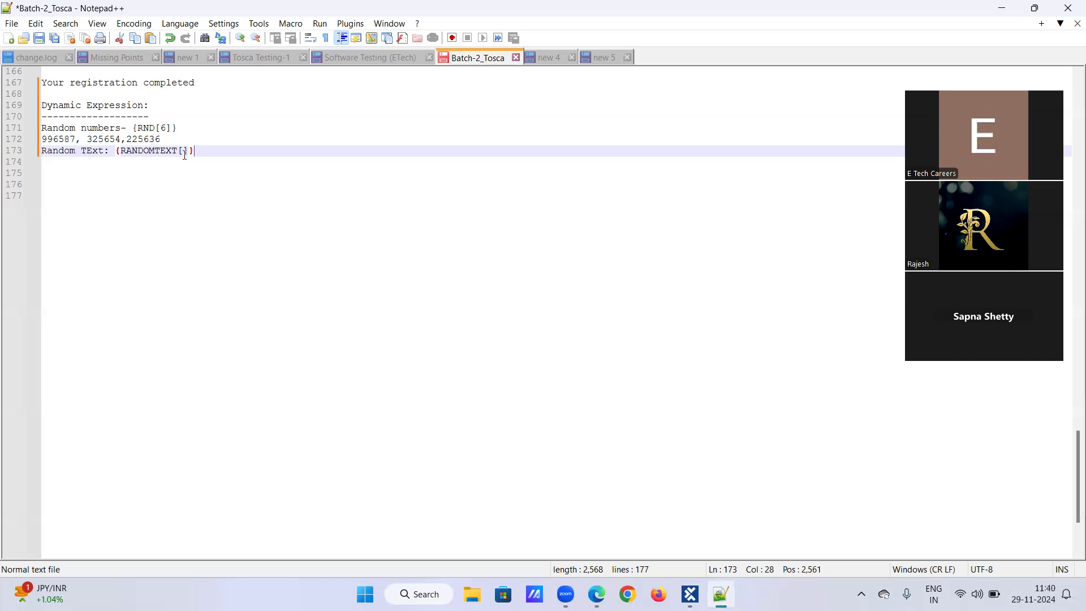
key("Left")
key("Left")
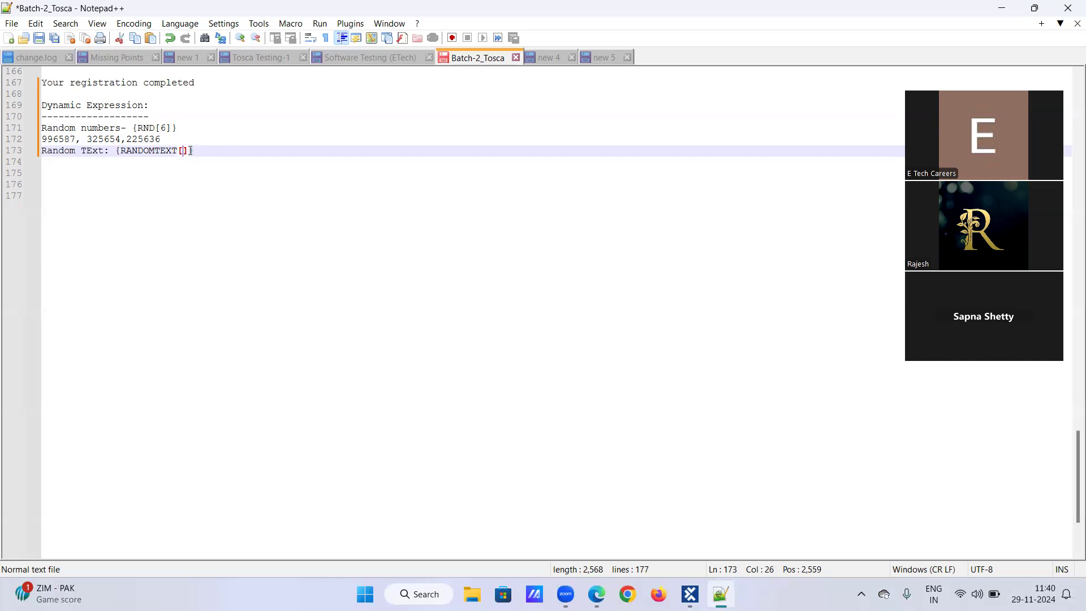
type("8")
key("Right")
Step: Enter sample random text values 'hgy45j78, n25jy786,9oiu87h7' on the next line
key("Down")
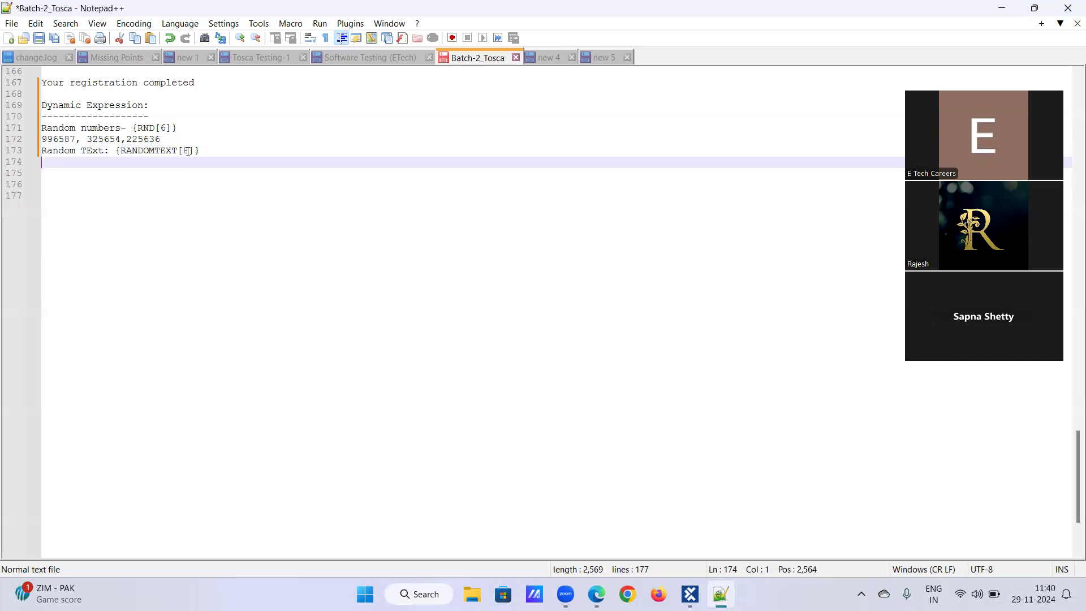
type("hgy45j78, n25j")
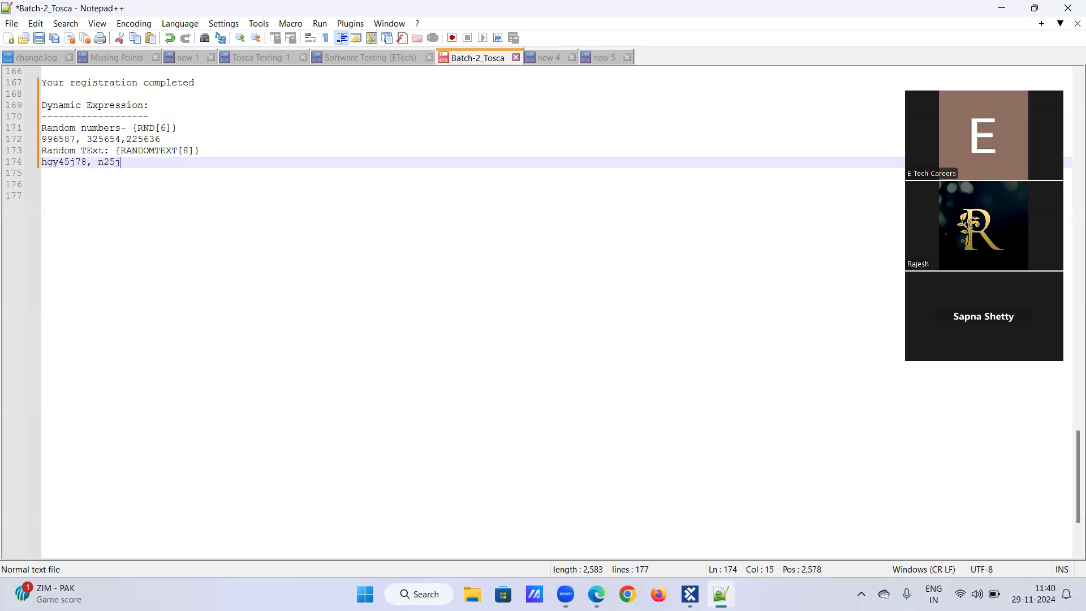
type("y786,lo=")
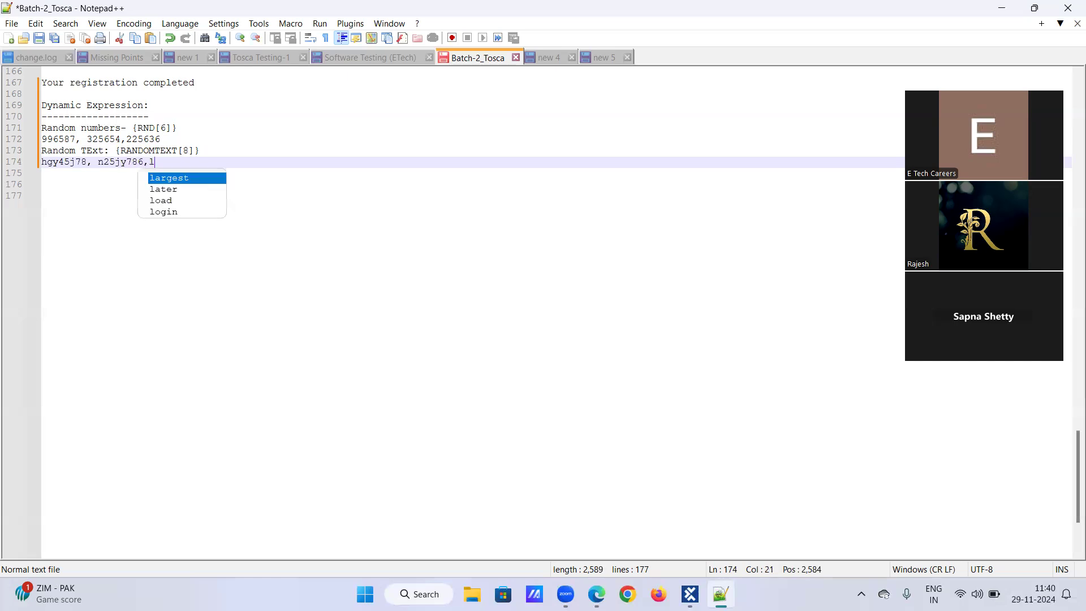
key("BackSpace")
key("BackSpace")
key("BackSpace")
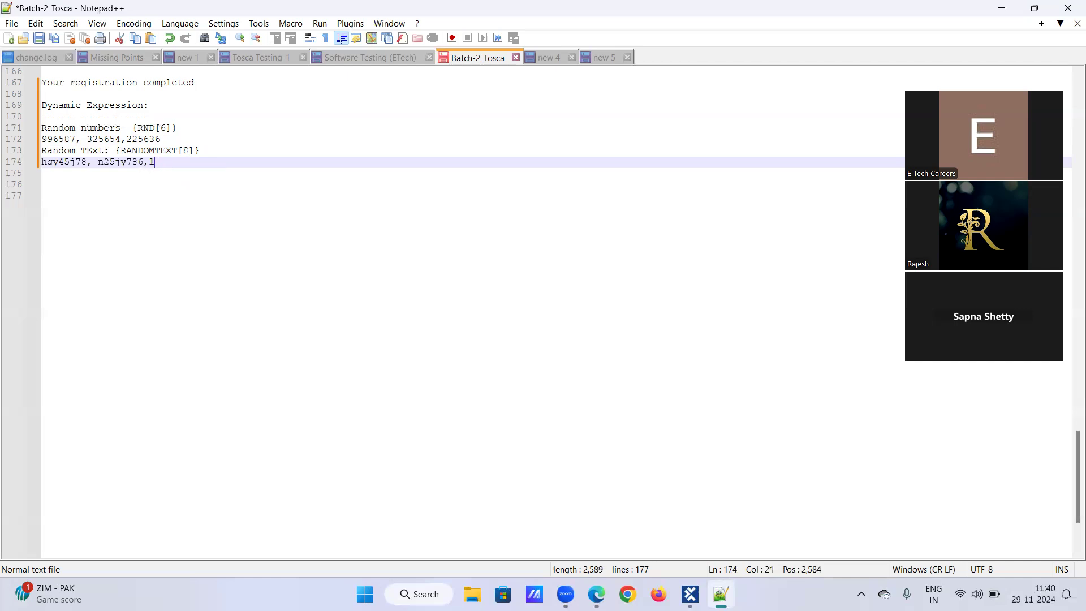
type("9oiu87h7")
Step: Add a new line with the heading 'Random Regular Expression:'
key("Return")
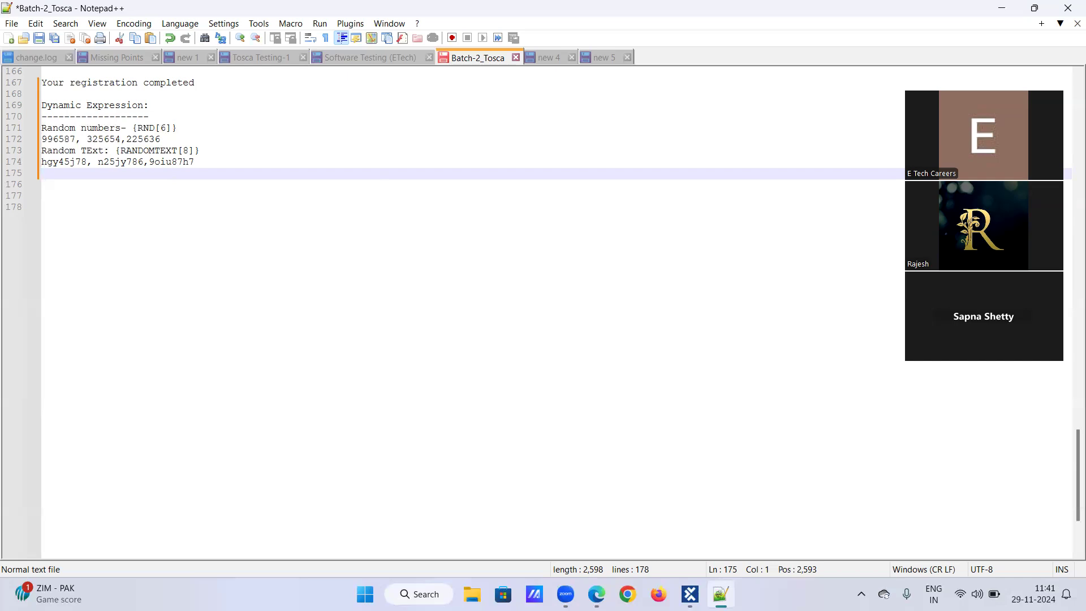
type("Random Regular Expression:")
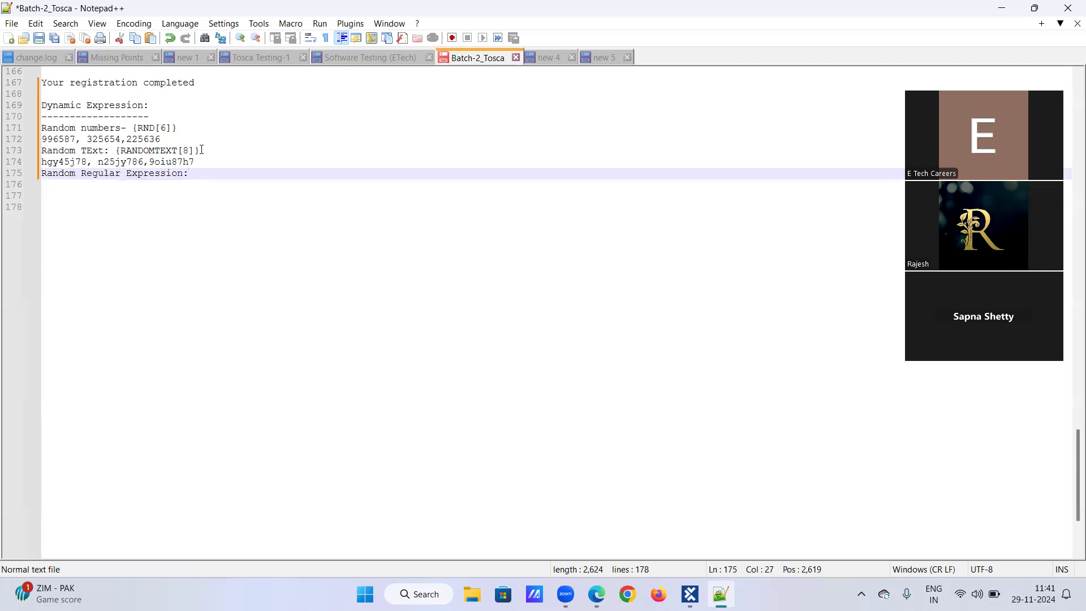
Step: Insert blank lines separating the random numbers, random text and regular expression entries
left_click(165, 139)
key("Return")
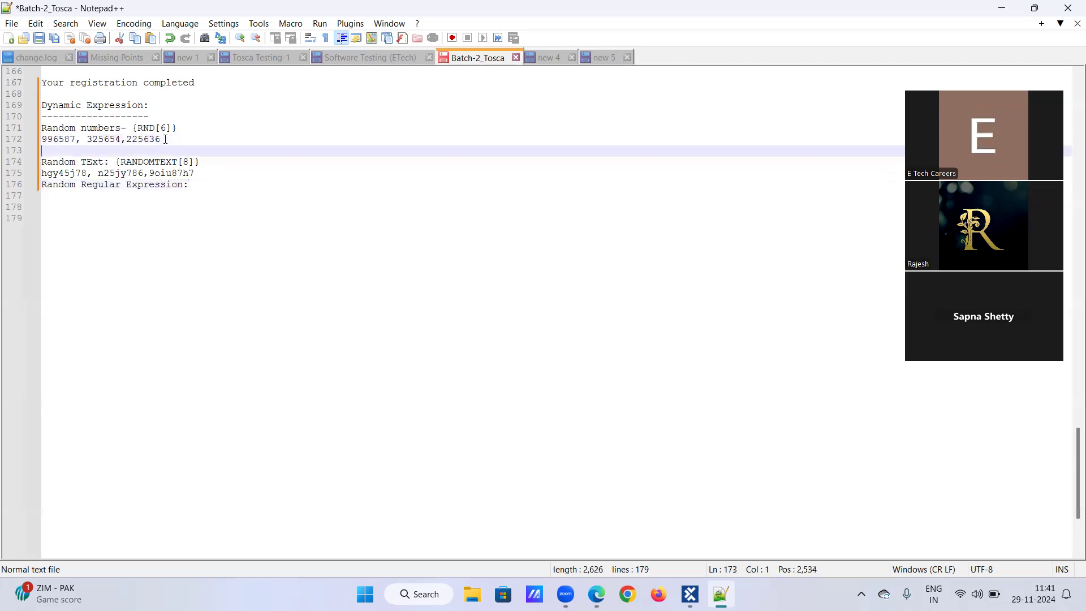
left_click(199, 169)
key("Return")
left_click(190, 196)
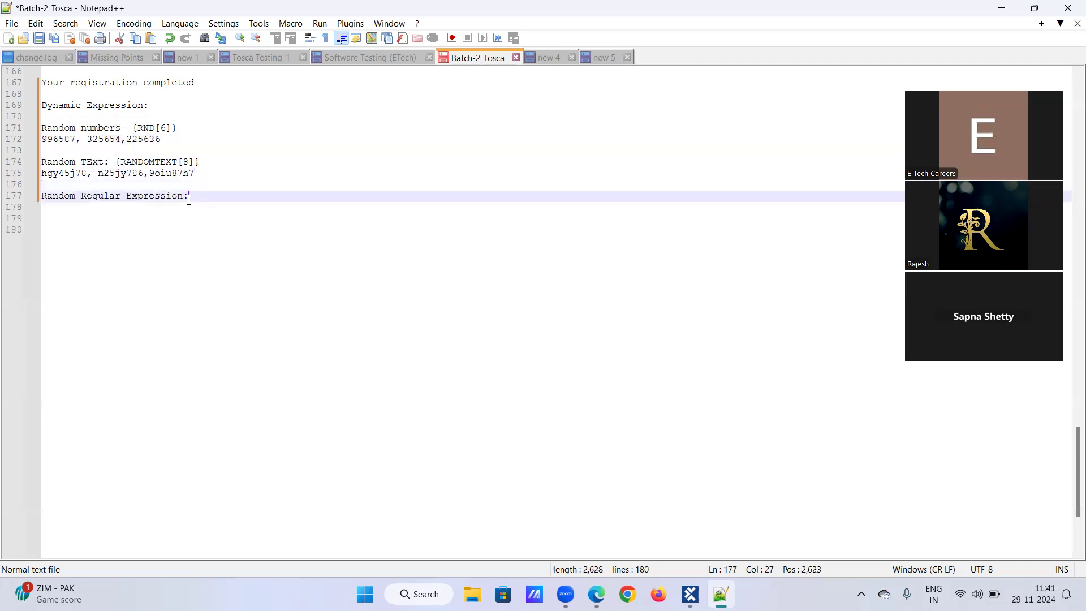
Step: Add the expression {RANDOMREGEX[""]} on a new line under the 'Random Regular Expression:' heading
key("Return")
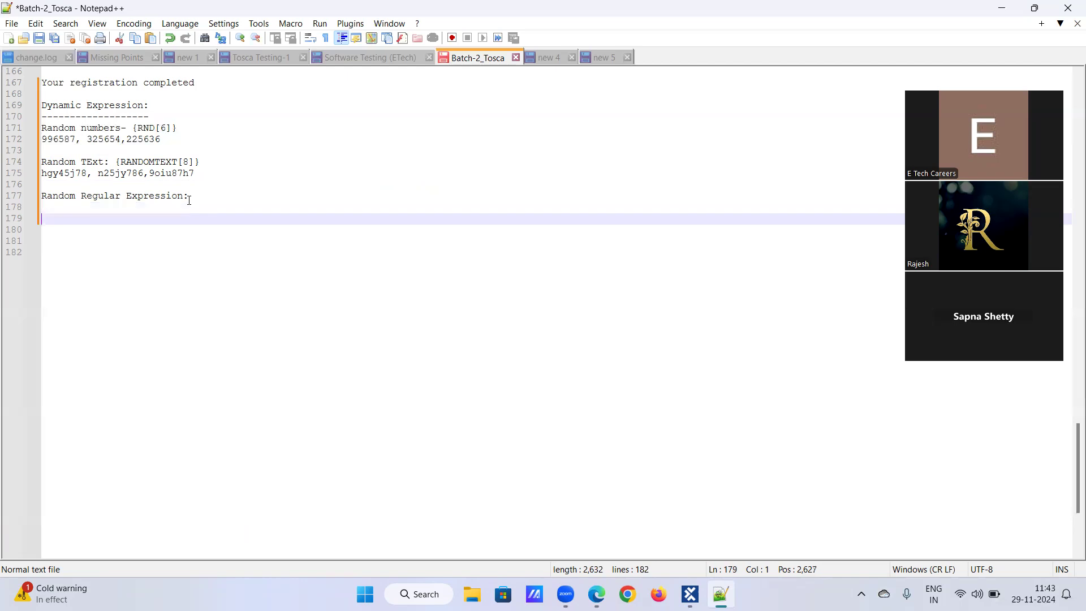
type("{RANDO")
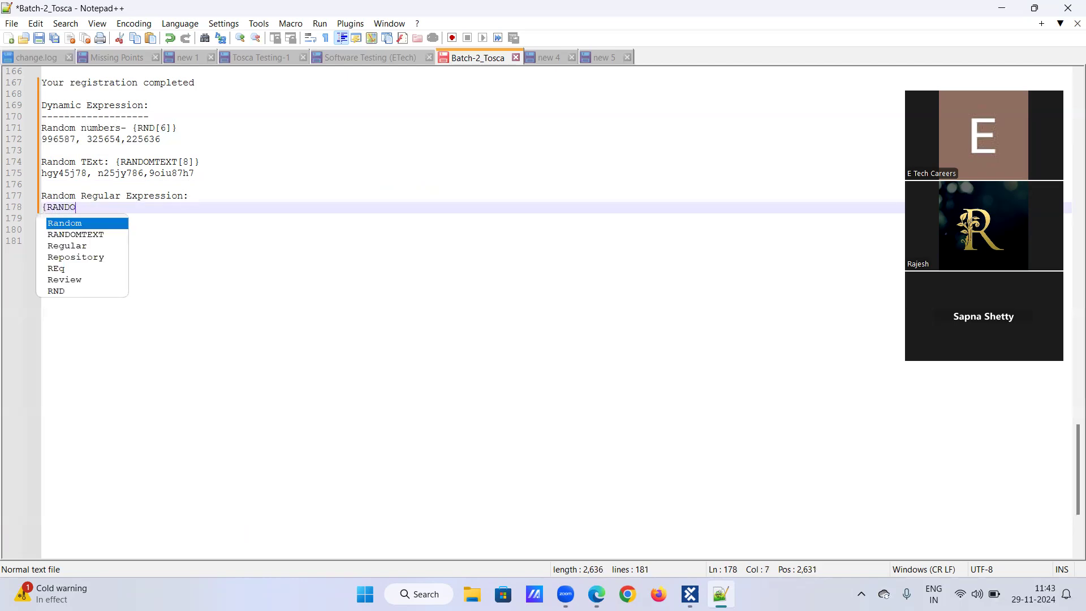
type("MREGE")
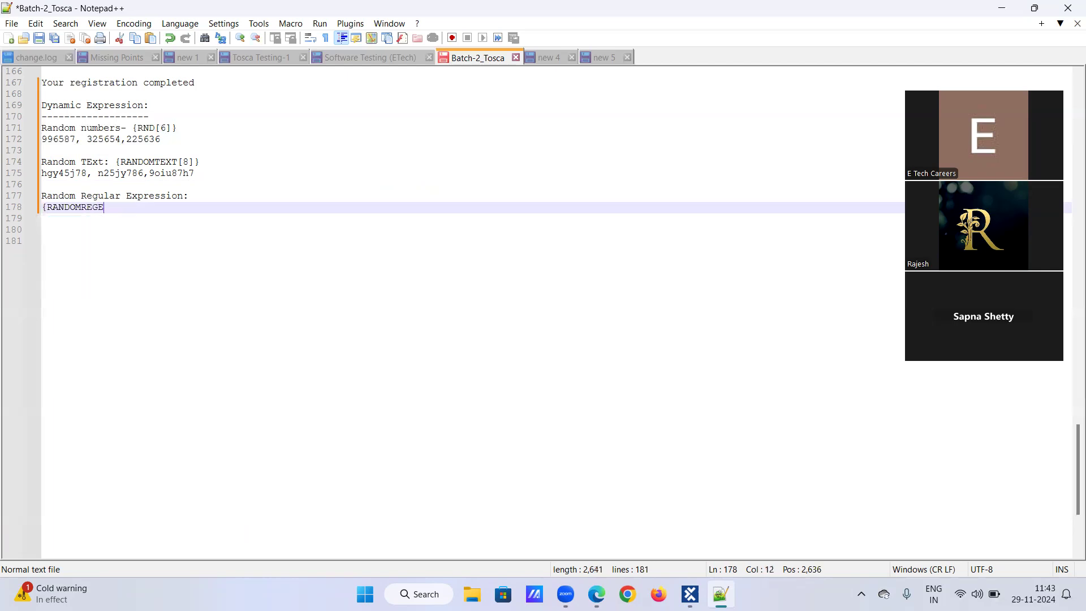
type("X[]}")
left_click_drag(83, 207, 109, 207)
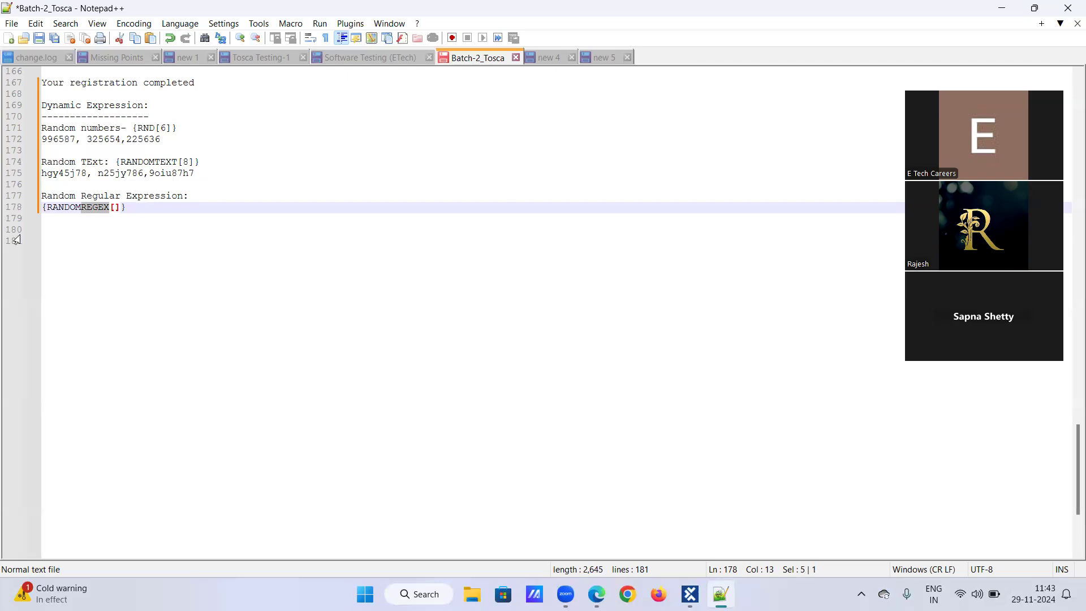
left_click(133, 206)
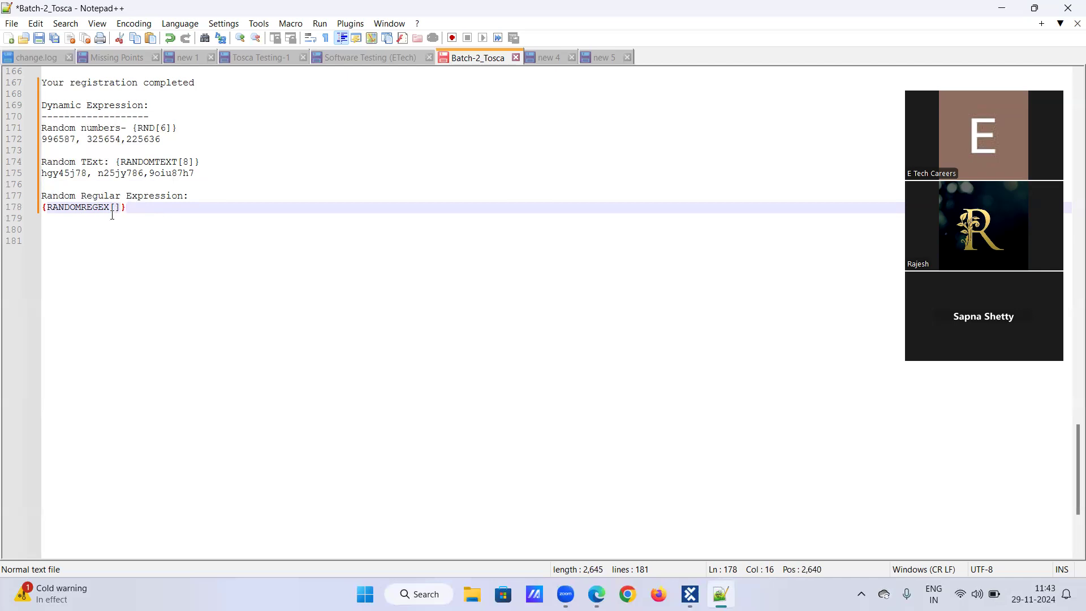
left_click(115, 208)
type("\"\"")
left_click(161, 203)
key("Return")
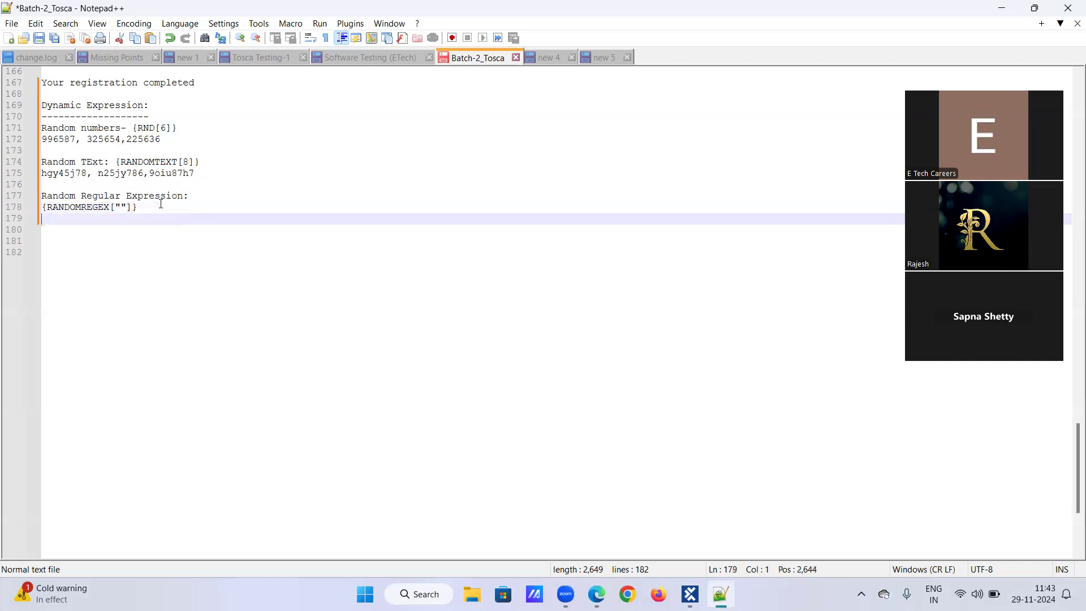
Step: List three sample first names on separate lines below the expression
type("e")
key("BackSpace")
type("Kiran")
key("Return")
type("Rajesh")
key("Return")
type("Afroz")
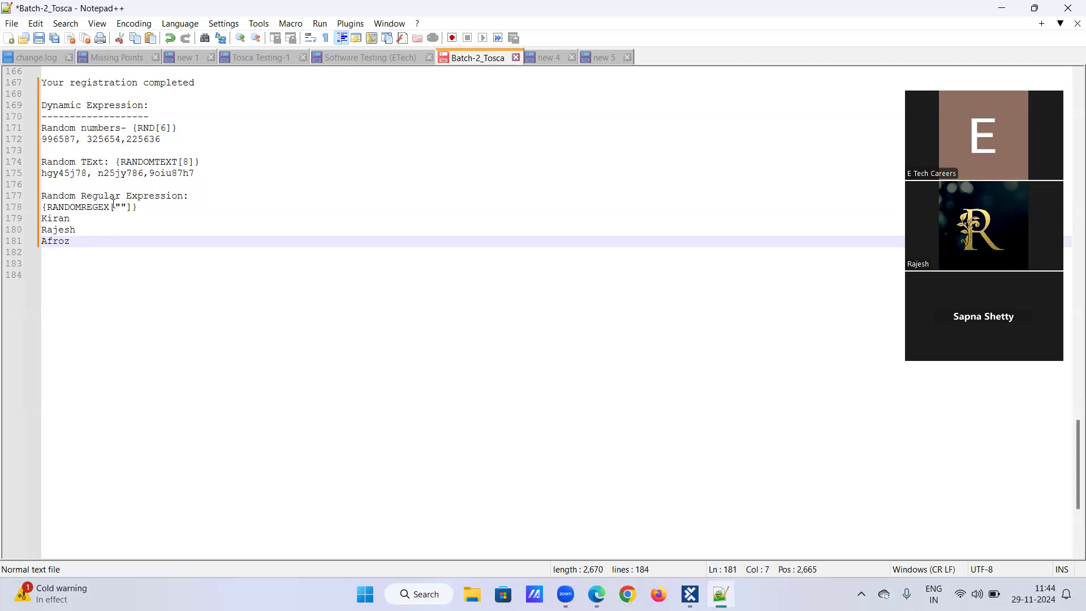
Step: Copy the {RANDOMREGEX[""]} line after a blank line and put the pattern [A-Z] inside its quotes
left_click_drag(41, 207, 137, 210)
key("ctrl+c")
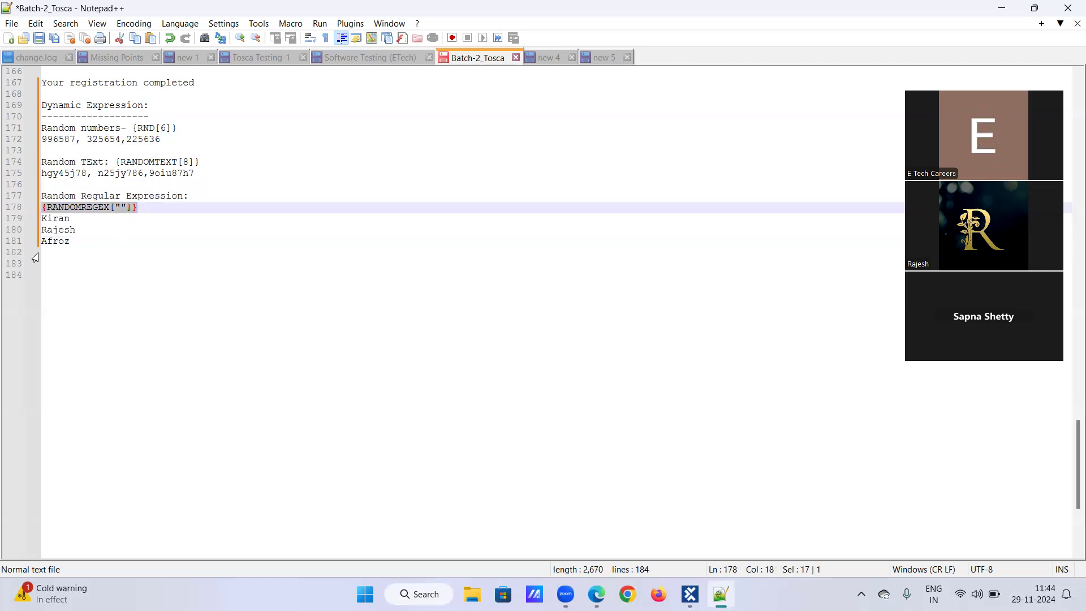
left_click(72, 240)
key("Return")
key("Return")
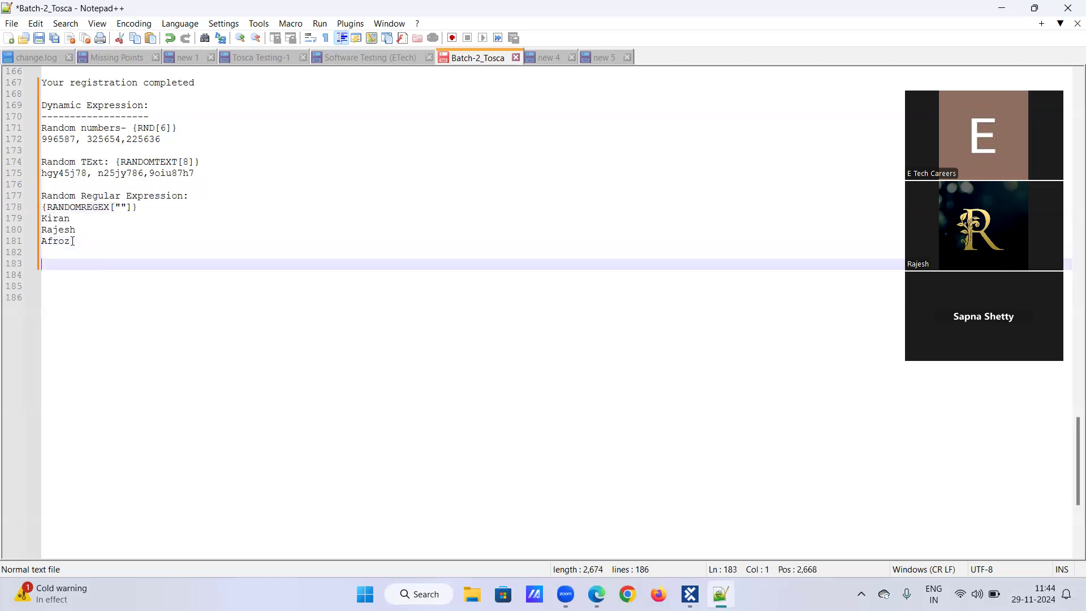
key("ctrl+v")
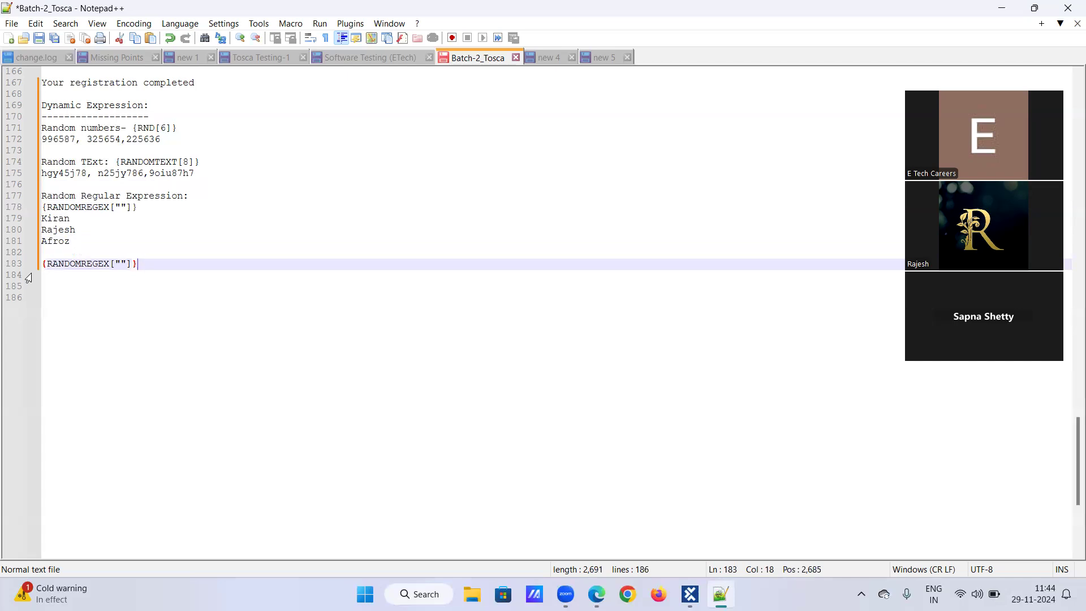
left_click(121, 263)
type("[]")
key("Left")
type("A-Z")
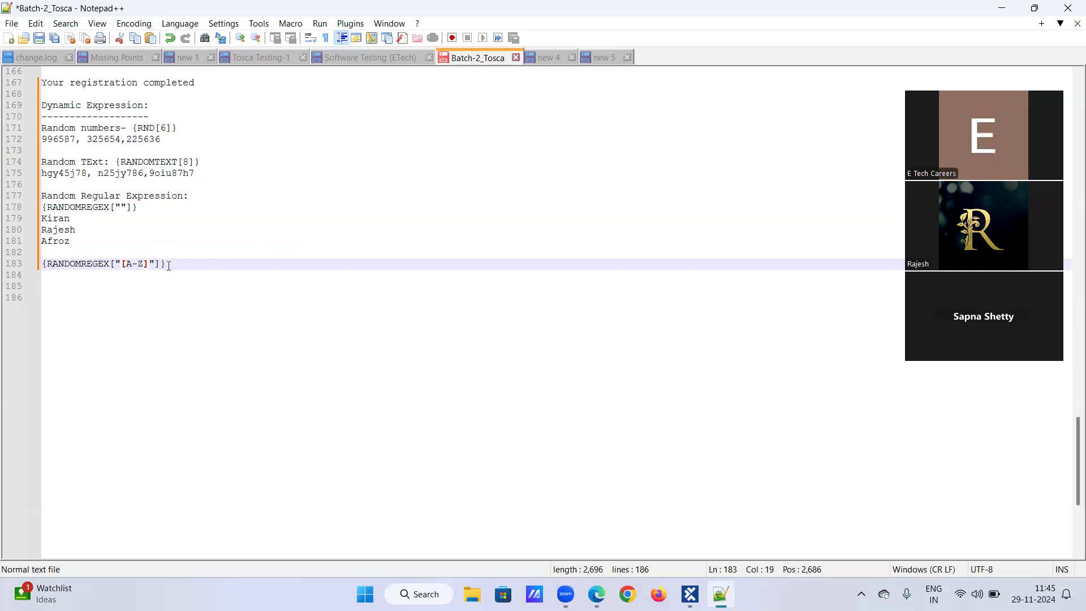
Step: Duplicate the [A-Z] expression on the next line and extend its pattern to [A-Z][a-z]{5}
left_click_drag(43, 264, 163, 267)
key("ctrl+c")
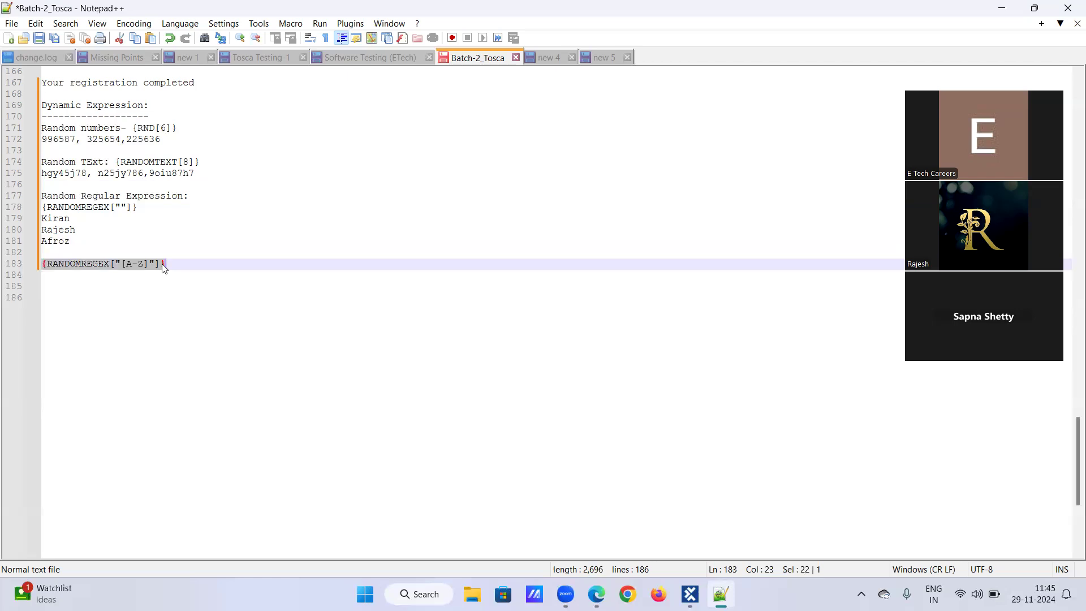
left_click(178, 263)
key("Return")
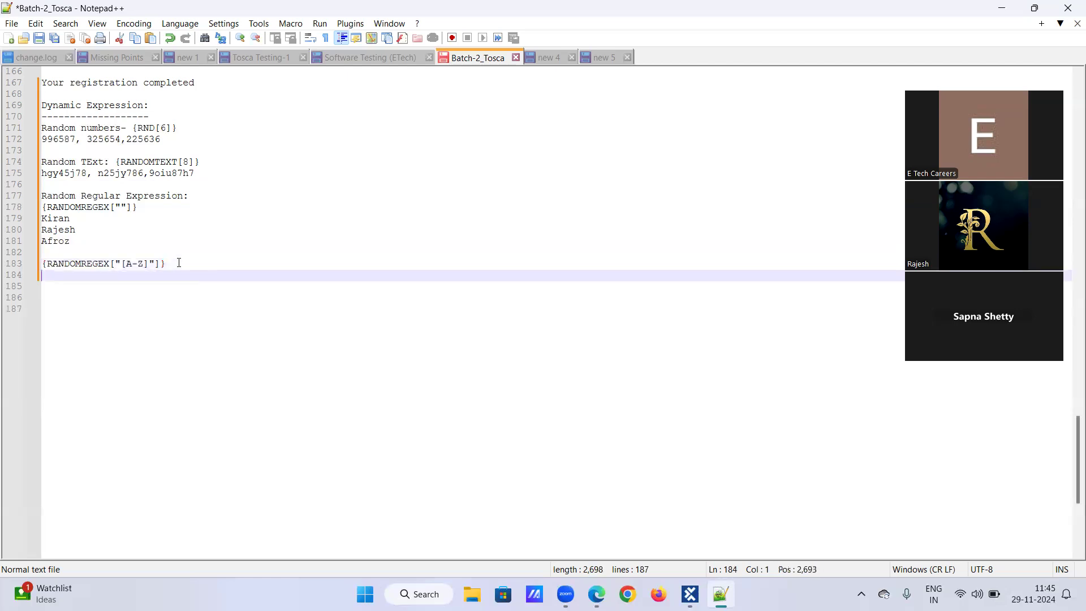
key("ctrl+v")
left_click(149, 276)
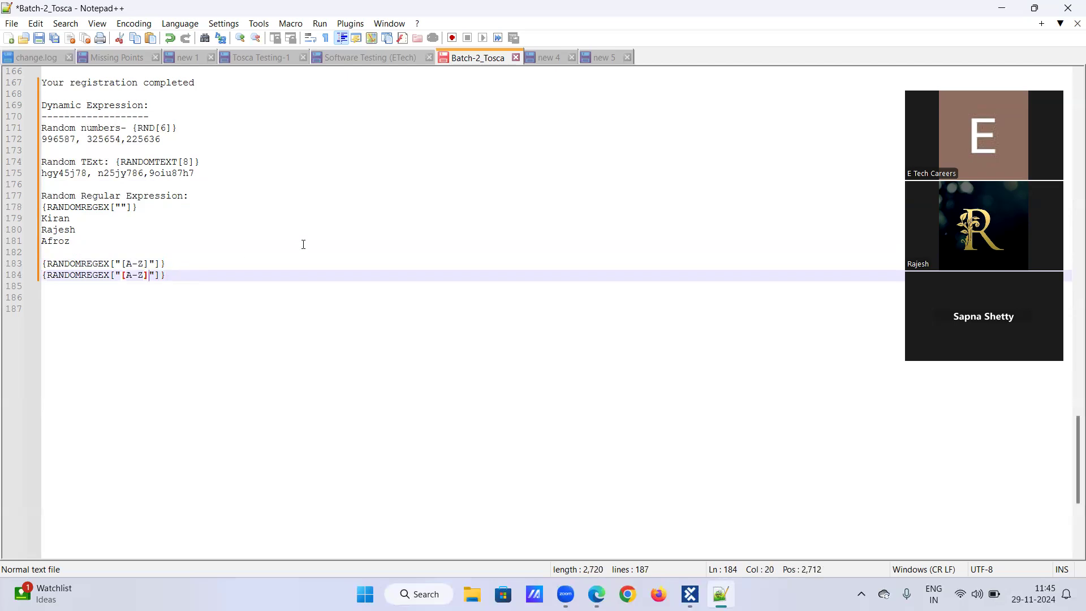
type("{1}")
left_click_drag(151, 275, 168, 276)
key("Delete")
type("[]")
key("Left")
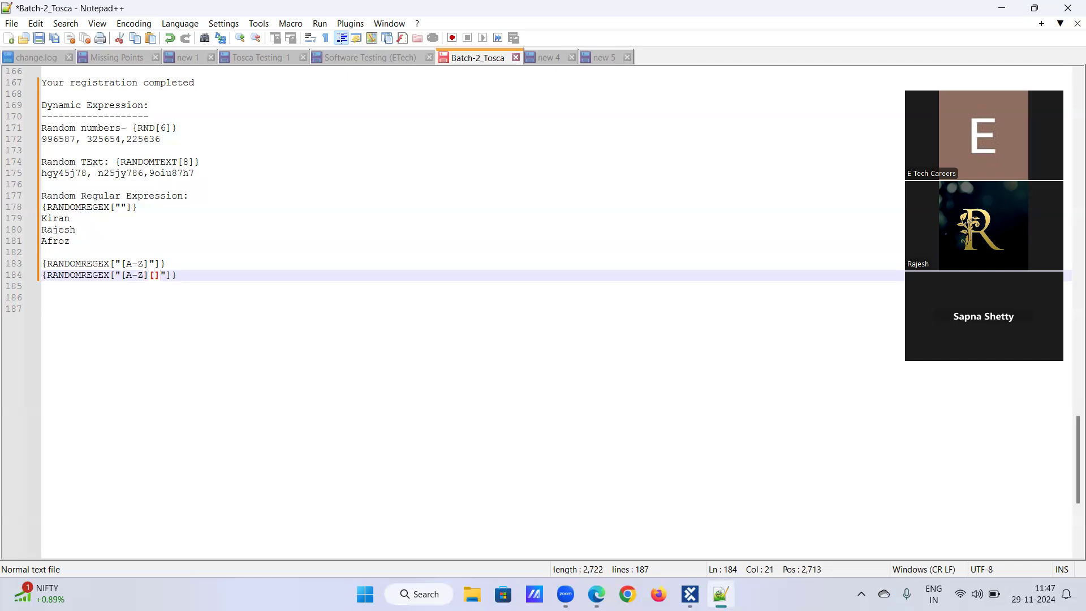
type("a-z")
key("Right")
type("[]")
key("BackSpace")
key("BackSpace")
type("{5")
key("Return")
type("}")
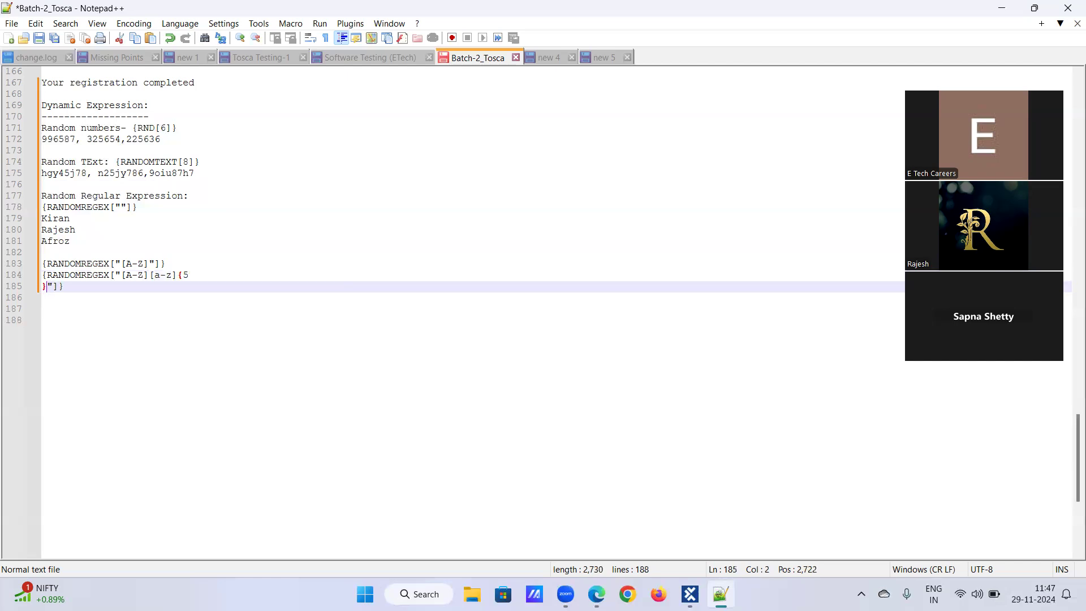
key("BackSpace")
key("BackSpace")
type("}")
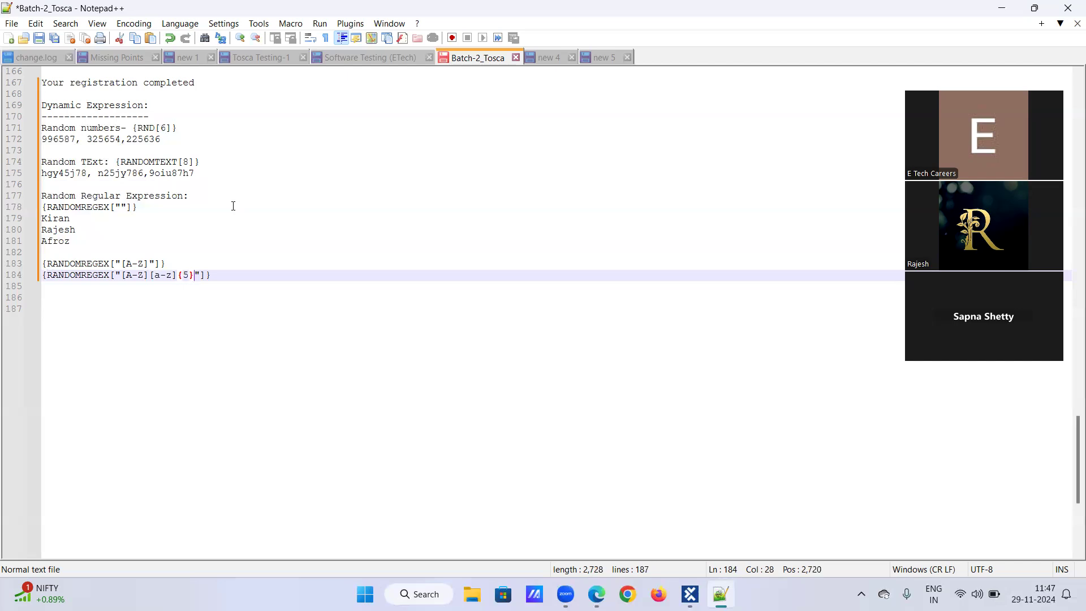
Step: Anchor the duplicated pattern with ^ at its start and $ at its end
left_click(121, 275)
type("^")
key("Right")
key("Right")
key("Right")
key("Right")
key("Right")
key("Right")
key("Right")
key("Right")
key("Right")
key("Right")
key("Right")
key("Right")
key("Right")
type("$")
left_click(247, 279)
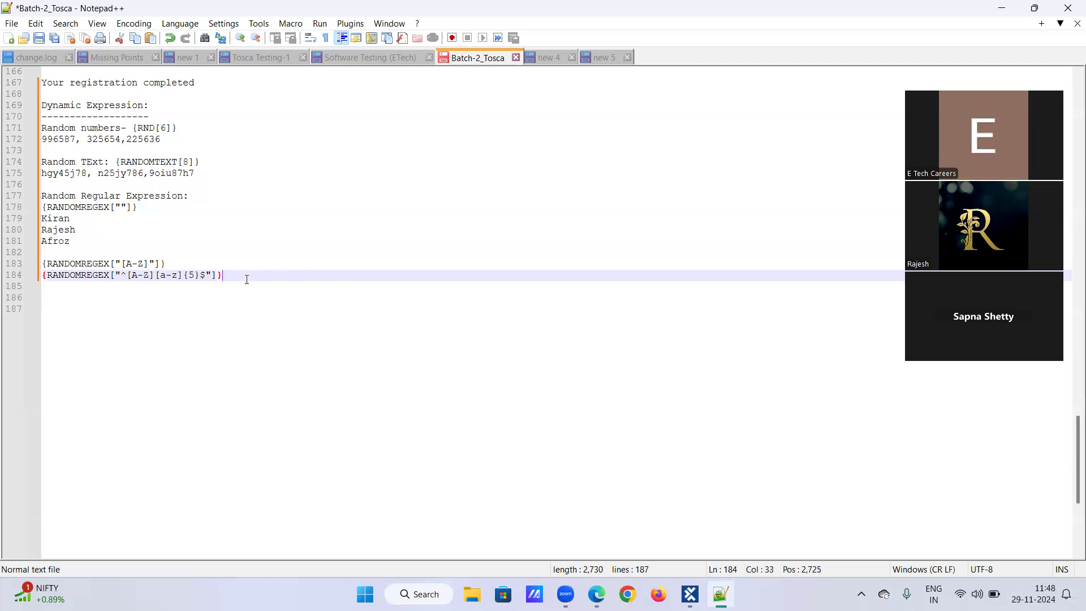
Step: Add the line 'Output: Rnjhyt/Nhgyto' below the anchored expression
key("Return")
type("Outpi")
key("BackSpace")
type("ut:")
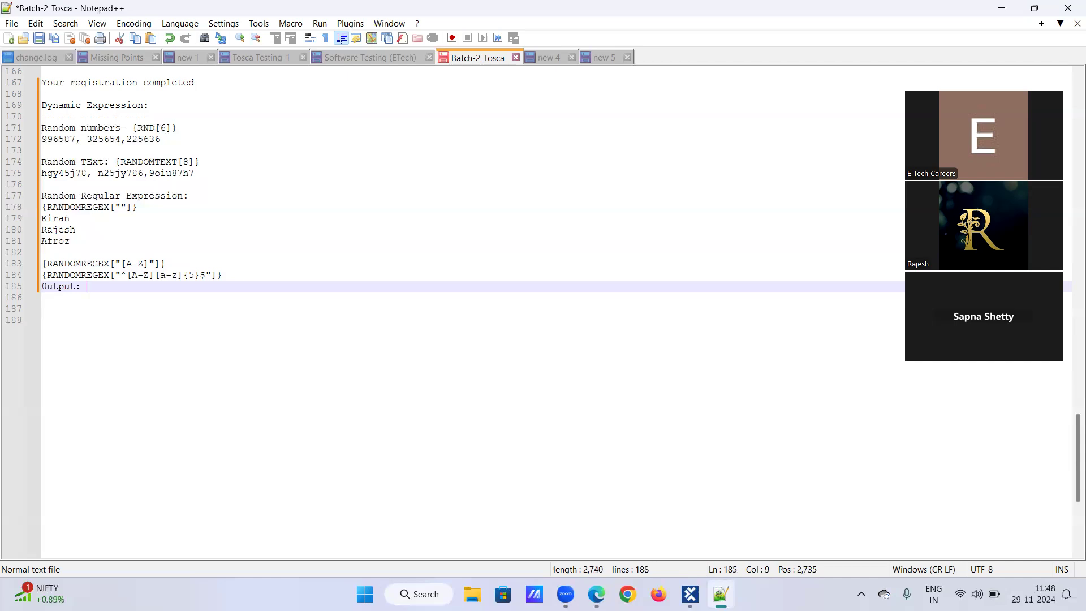
type(" R")
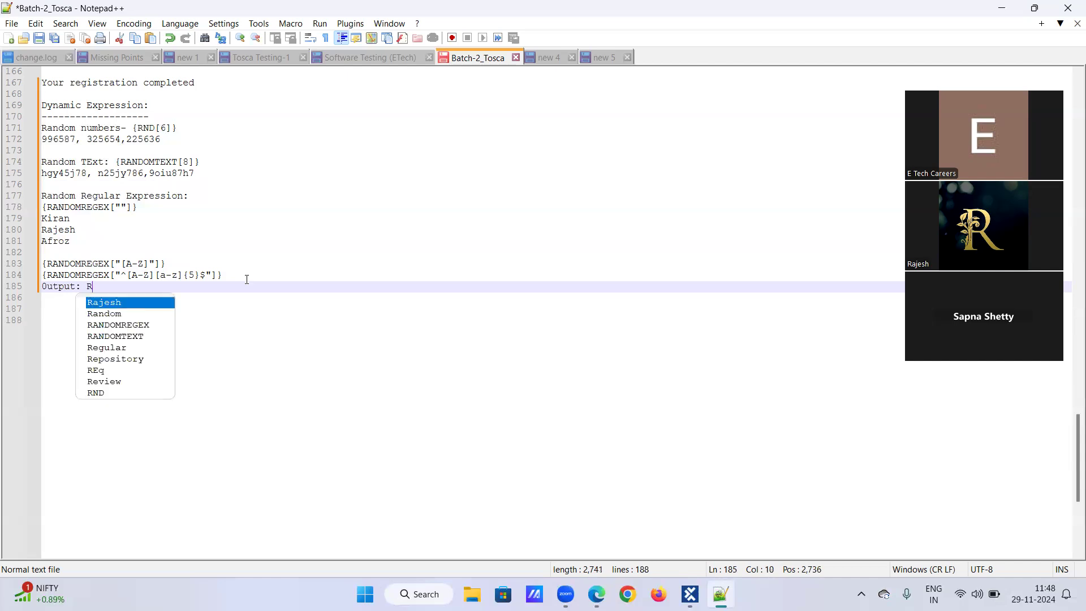
type("ajes")
key("BackSpace")
key("BackSpace")
key("BackSpace")
key("BackSpace")
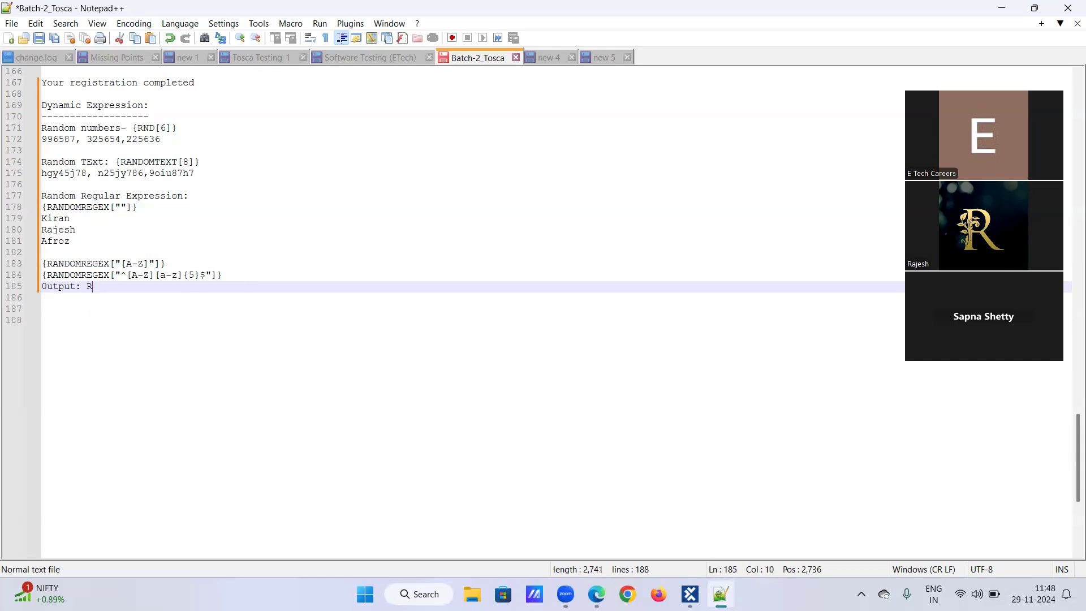
type("njhyt")
type("/N")
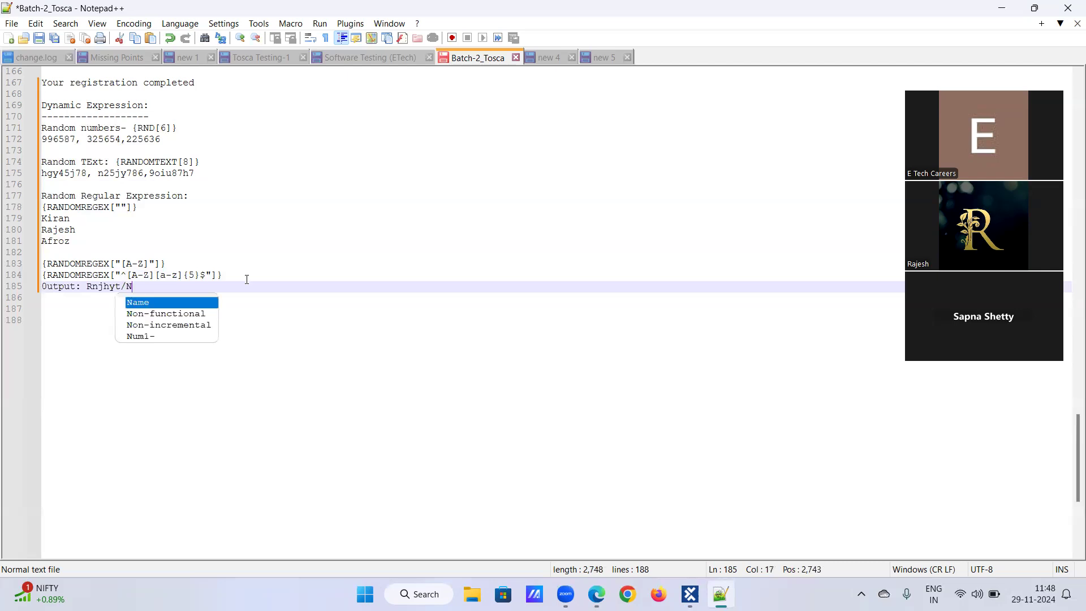
type("hgyt")
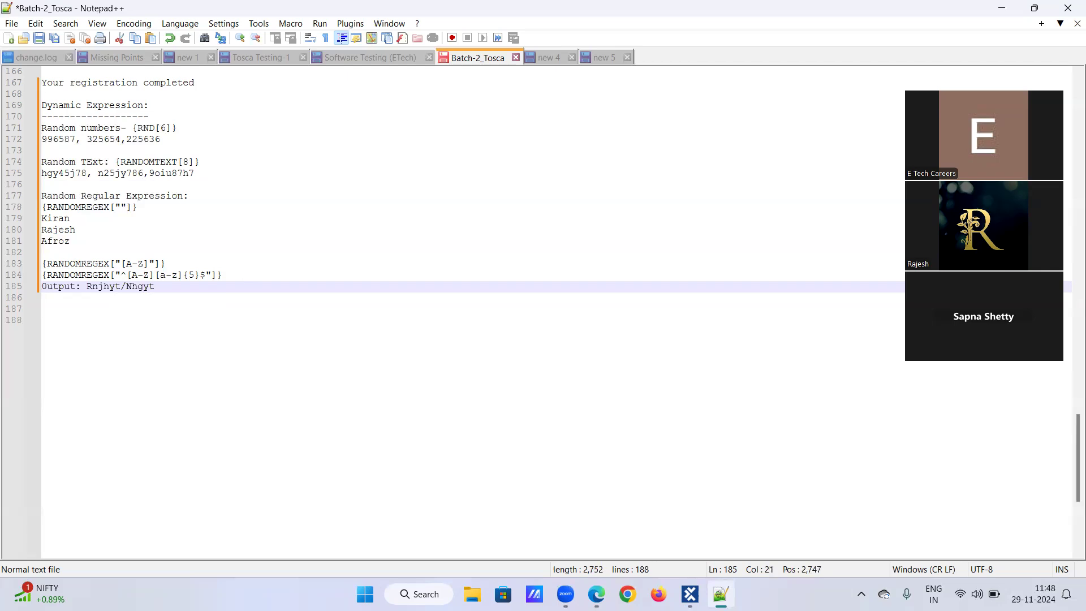
type("o")
key("Return")
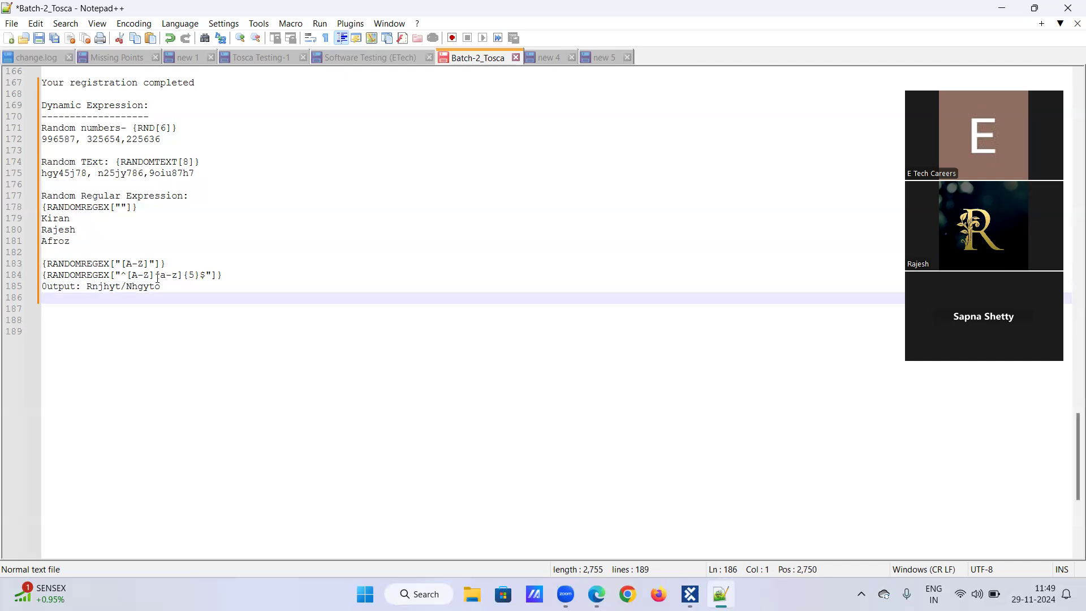
Step: Add the heading 'Generate USerId's:' after a blank line and open a new line beneath it
type("Generate USer")
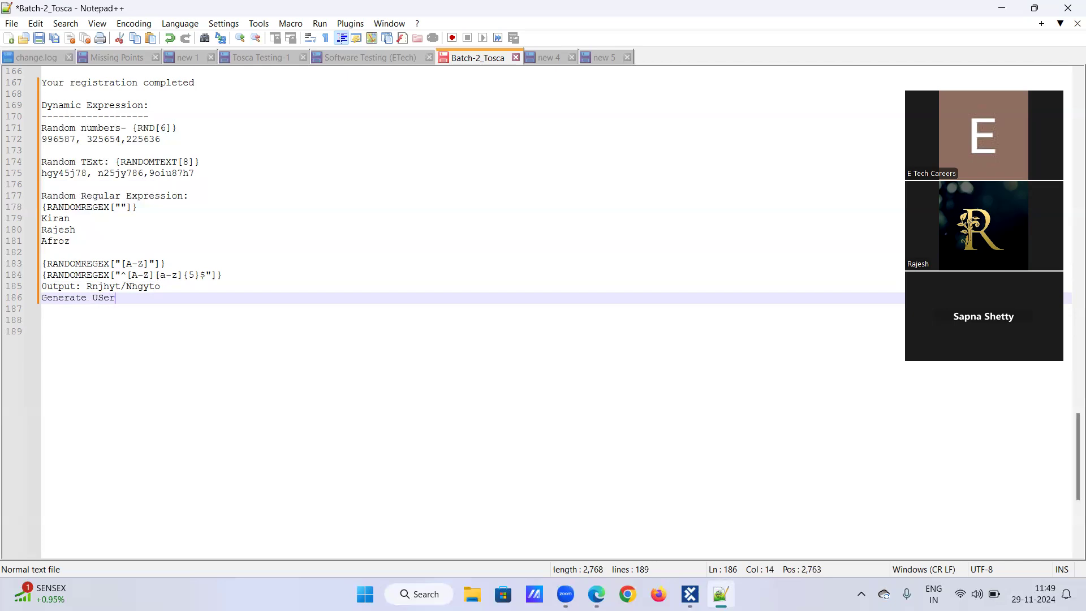
type(" v")
key("BackSpace")
key("BackSpace")
type("Id's")
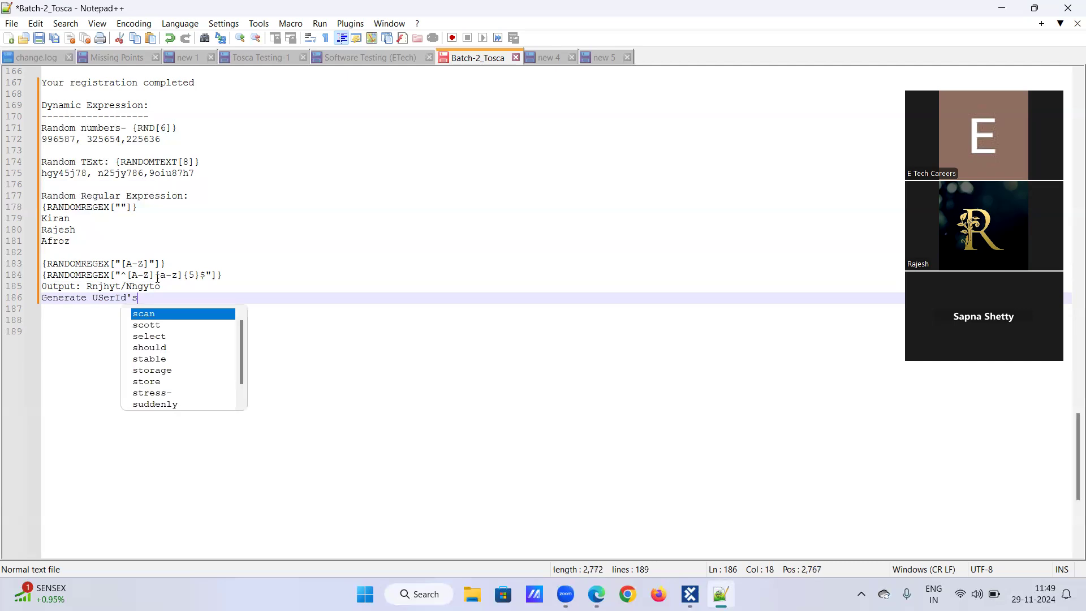
type(":")
key("Return")
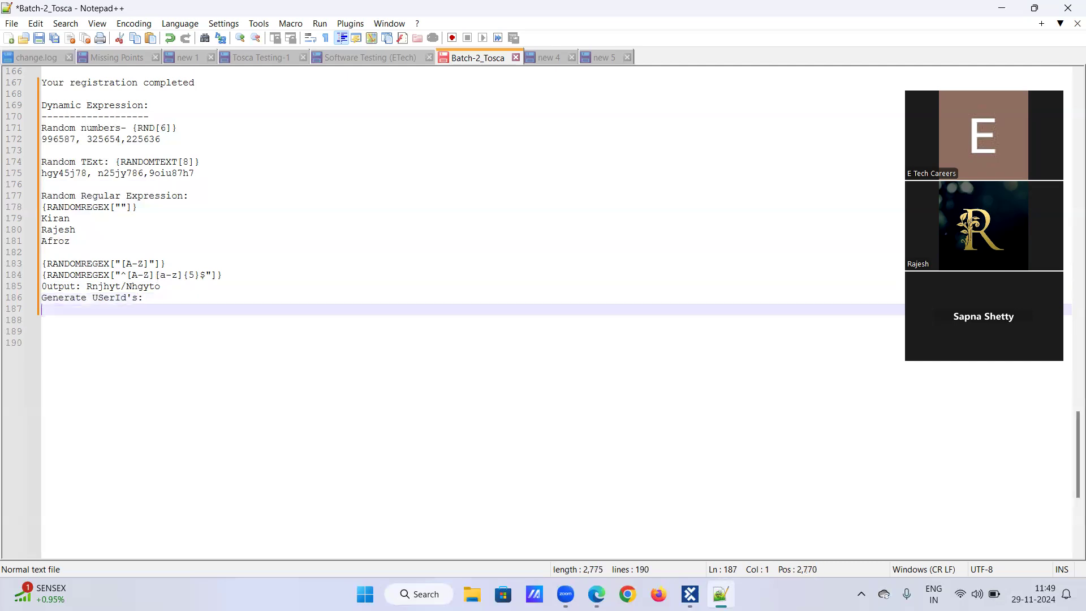
left_click(182, 294)
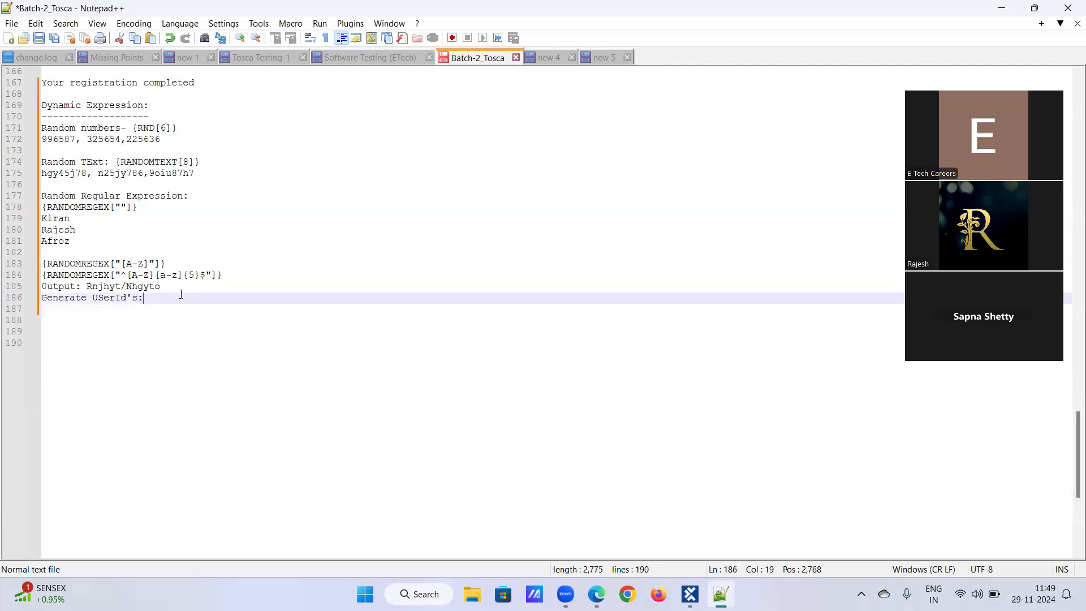
key("Return")
key("Up")
key("Return")
left_click(162, 307)
key("Return")
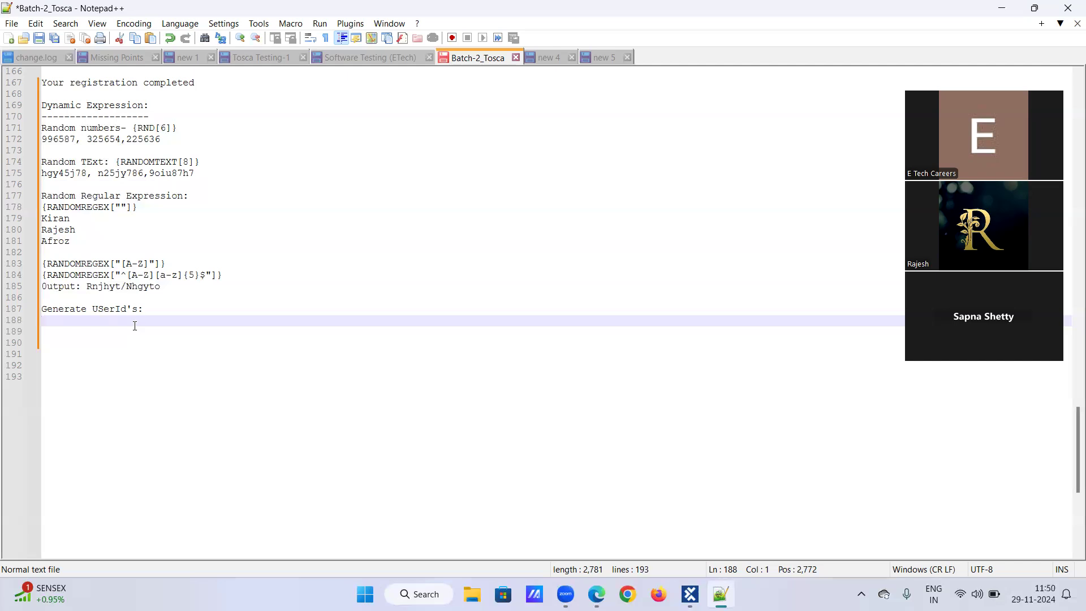
Step: Write a {RANDOMREGEX["^$"]} expression with quotes and anchors under the user-ID heading
type("[")
key("BackSpace")
type("{R")
type("NDOM")
key("BackSpace")
key("BackSpace")
key("BackSpace")
key("BackSpace")
type("ANDOMREGEX")
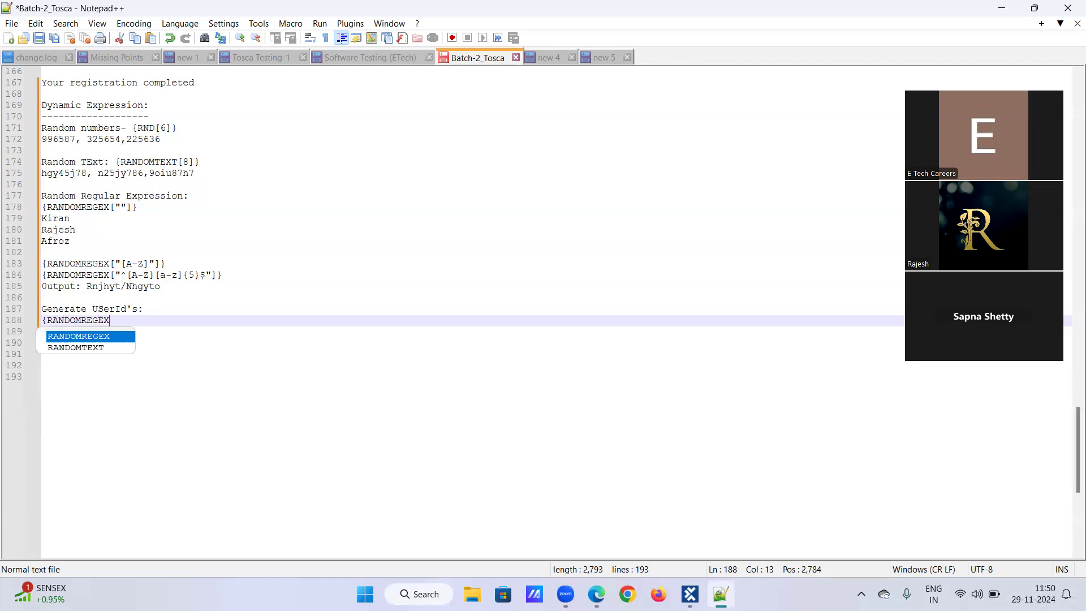
type("[]")
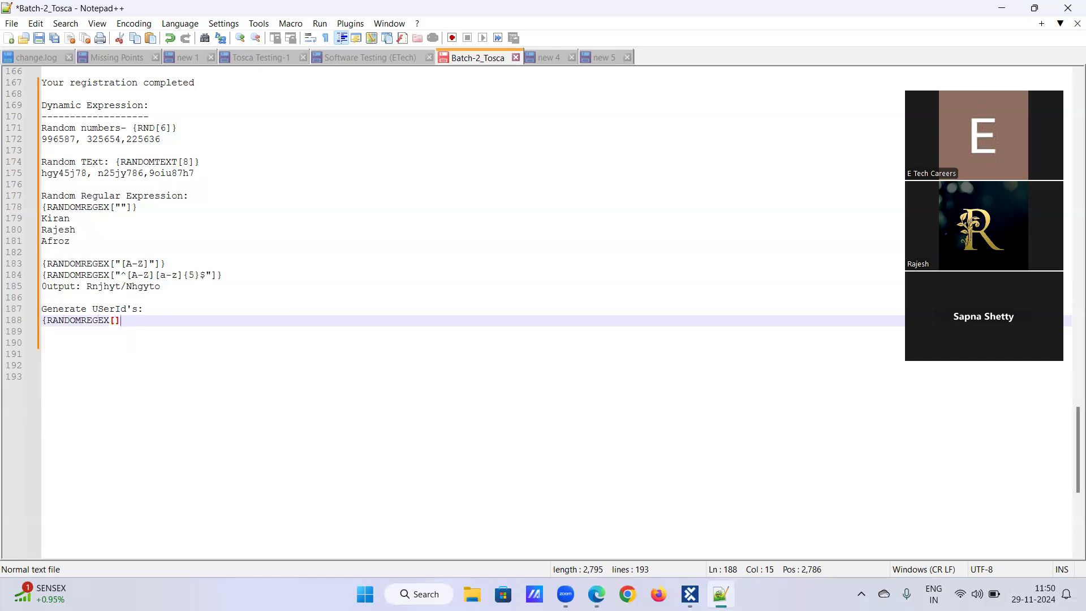
type("}")
key("Left")
key("Left")
type("\"\"")
key("Left")
type("^$")
key("Left")
type("[]")
type("A-Z")
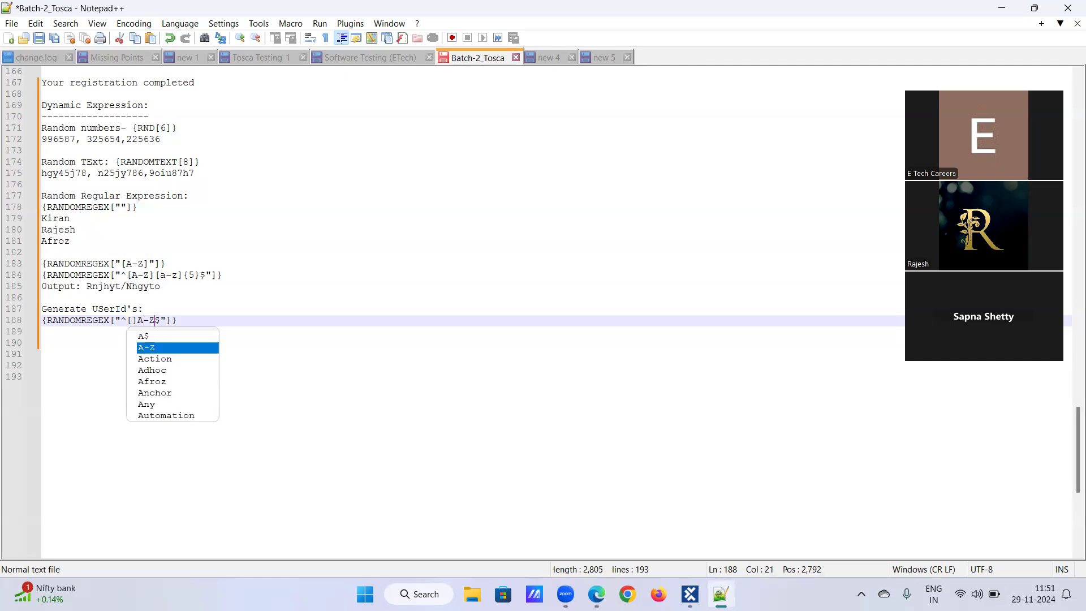
key("Escape")
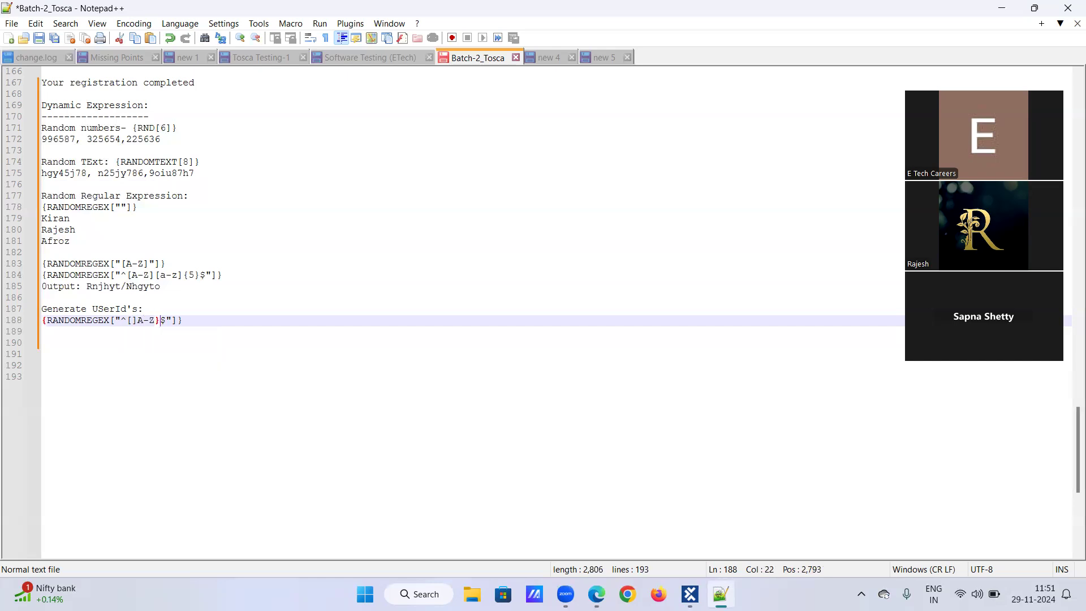
Step: Complete the user-ID expression as {RANDOMREGEX["^[A-Z][a-z]{5}$"]}
type("}")
key("BackSpace")
key("BackSpace")
key("BackSpace")
key("BackSpace")
key("BackSpace")
type("a")
key("BackSpace")
type("A-Z]")
key("BackSpace")
type("][]")
key("Left")
type("a-z")
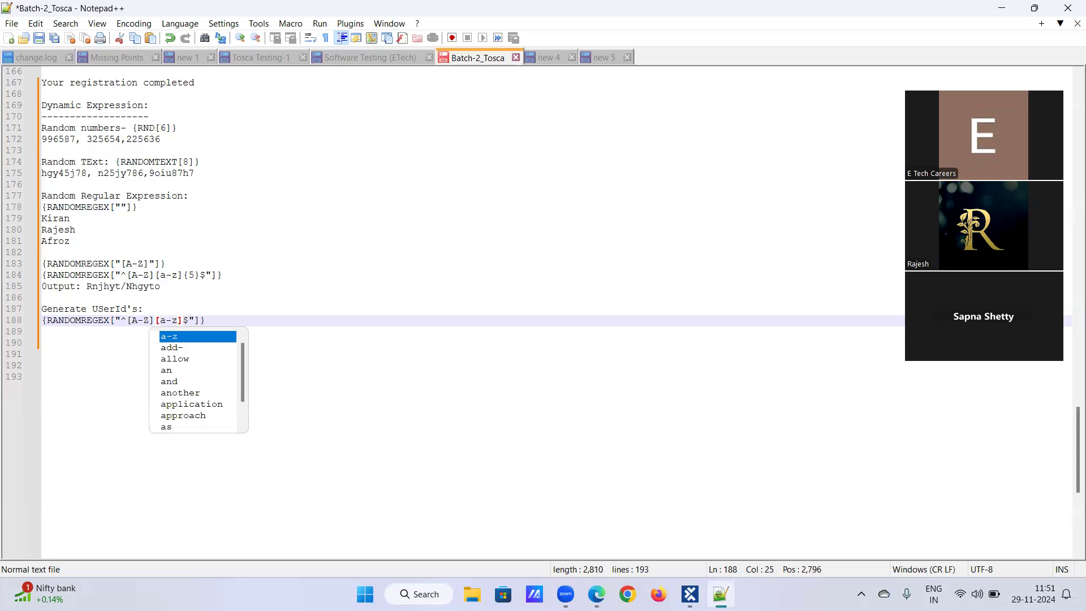
key("Right")
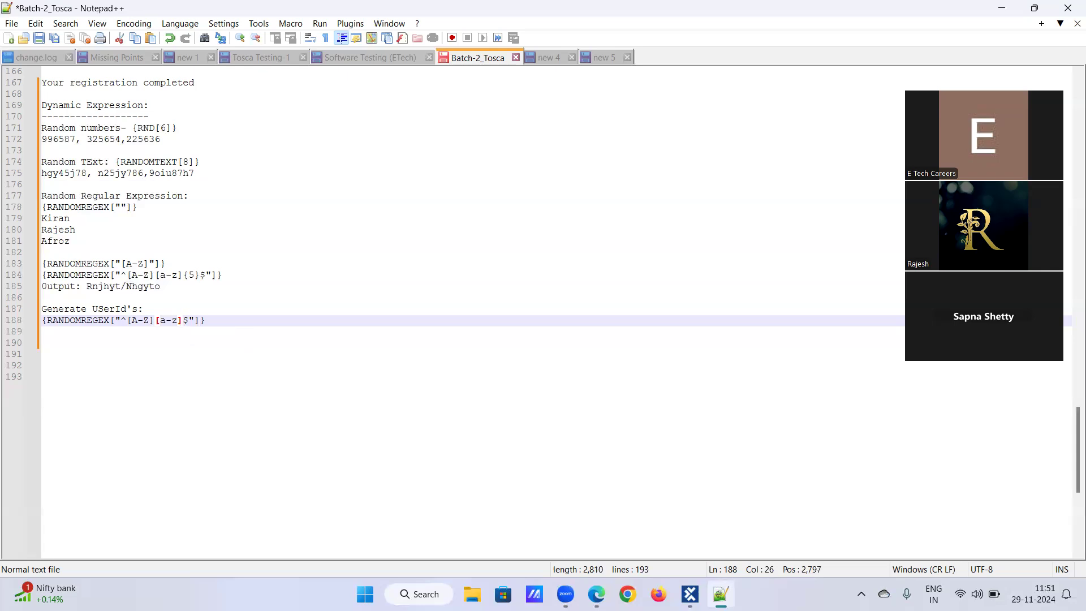
type("{5}")
Step: Add the sample output 'Rhuytg25874' on the line below the user-ID expression
left_click(60, 336)
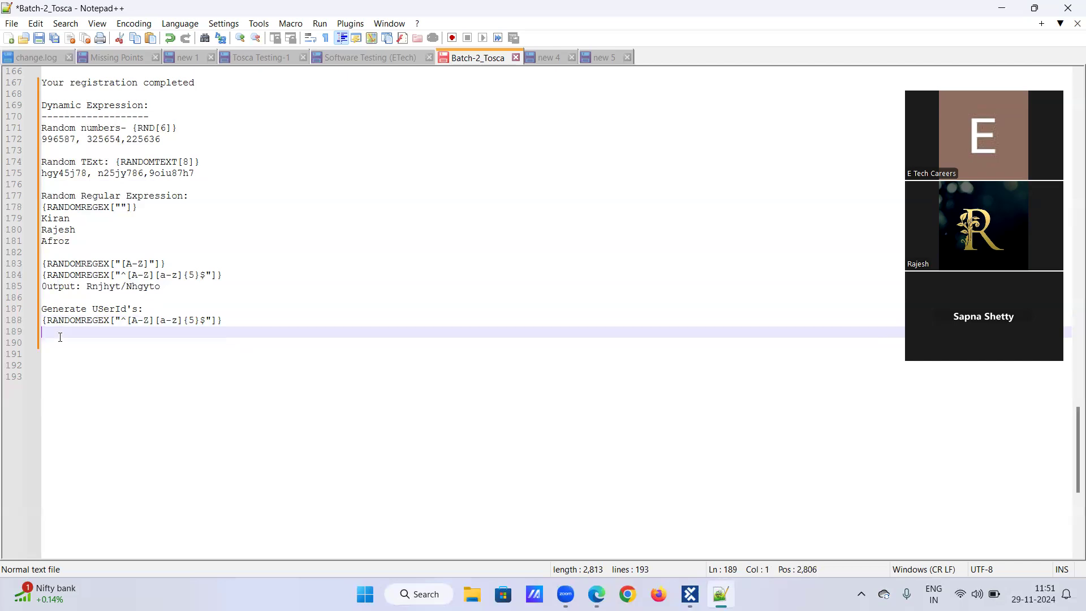
type("Rhu")
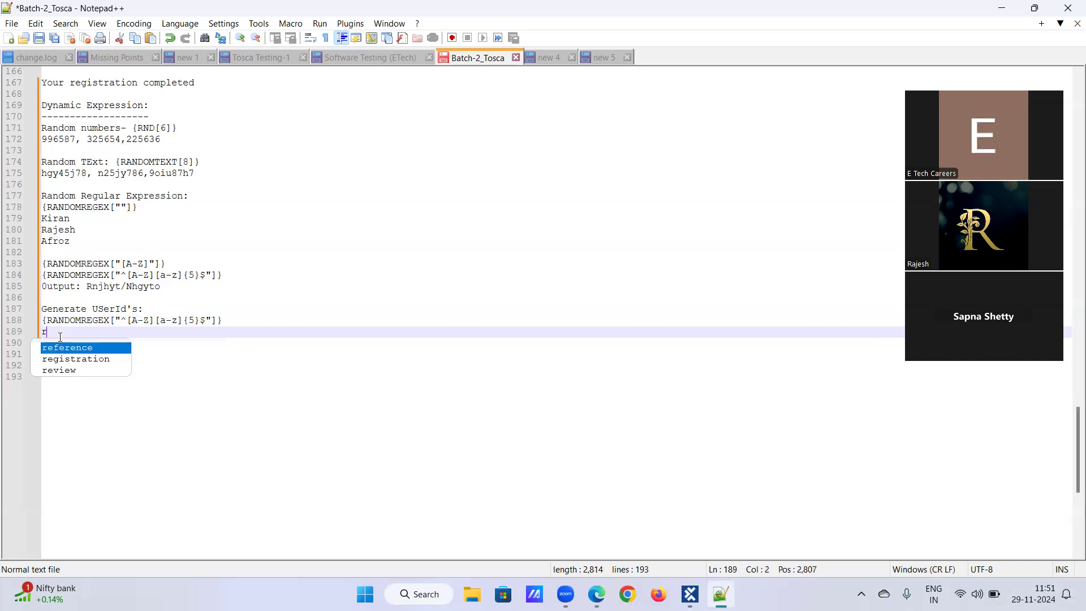
type("ytg")
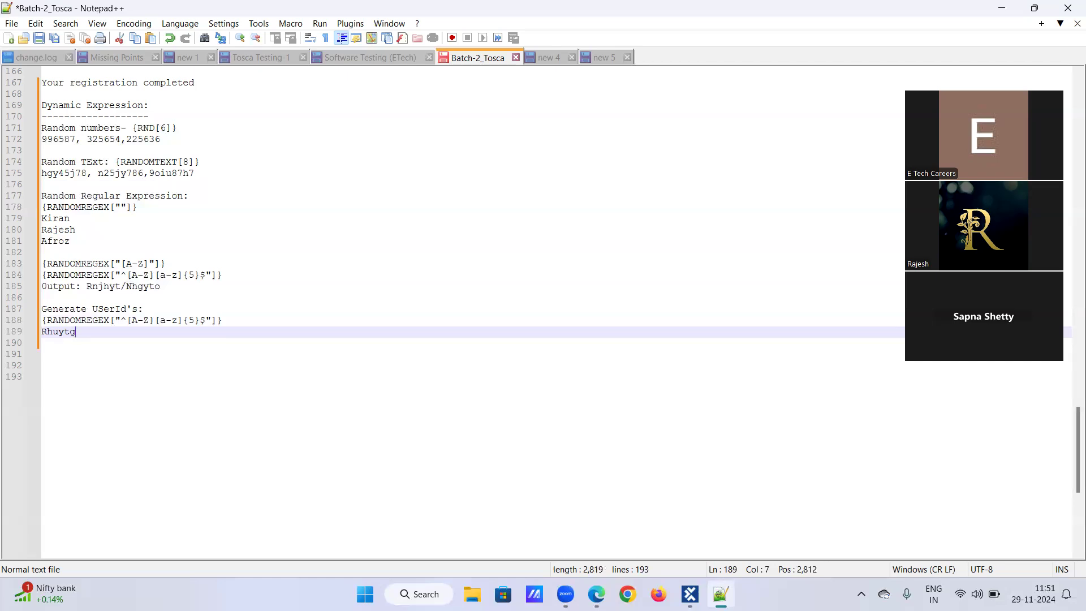
type("25874")
triple_click(43, 333)
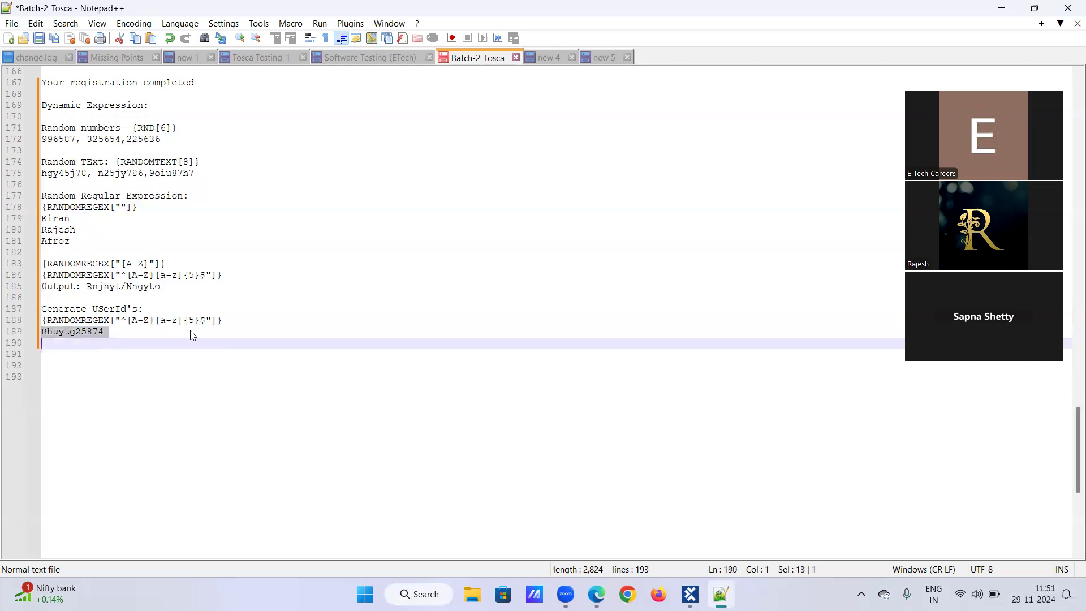
left_click(201, 320)
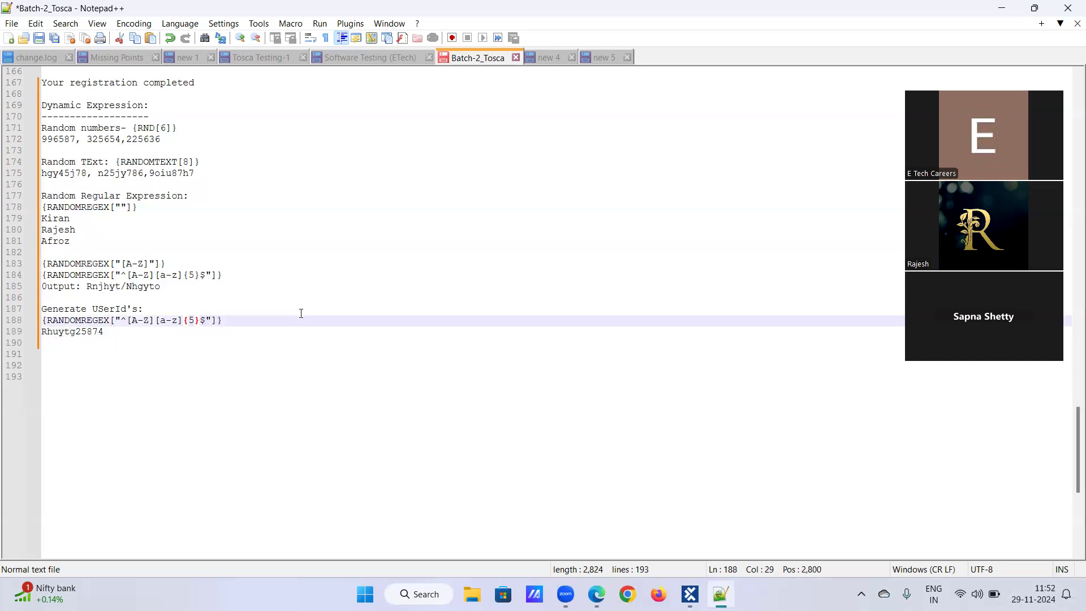
Step: Extend the user-ID expression with +[0-9]{5} just before the $ anchor
type("s")
key("BackSpace")
type("+[")
key("BackSpace")
type("[0-98\\")
key("BackSpace")
key("BackSpace")
type("}")
type("\\]+")
key("BackSpace")
key("BackSpace")
key("BackSpace")
key("BackSpace")
type("]{5")
key("Down")
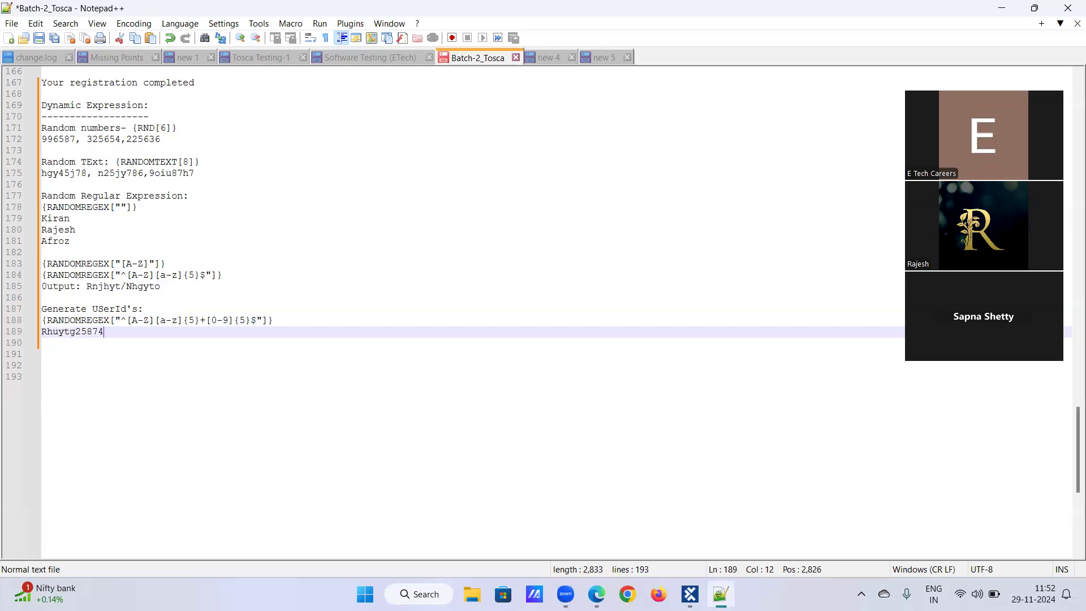
Step: Highlight the plus sign, the sample user ID and the {RANDOMTEXT[8]} expression to compare them
left_click_drag(199, 320, 207, 324)
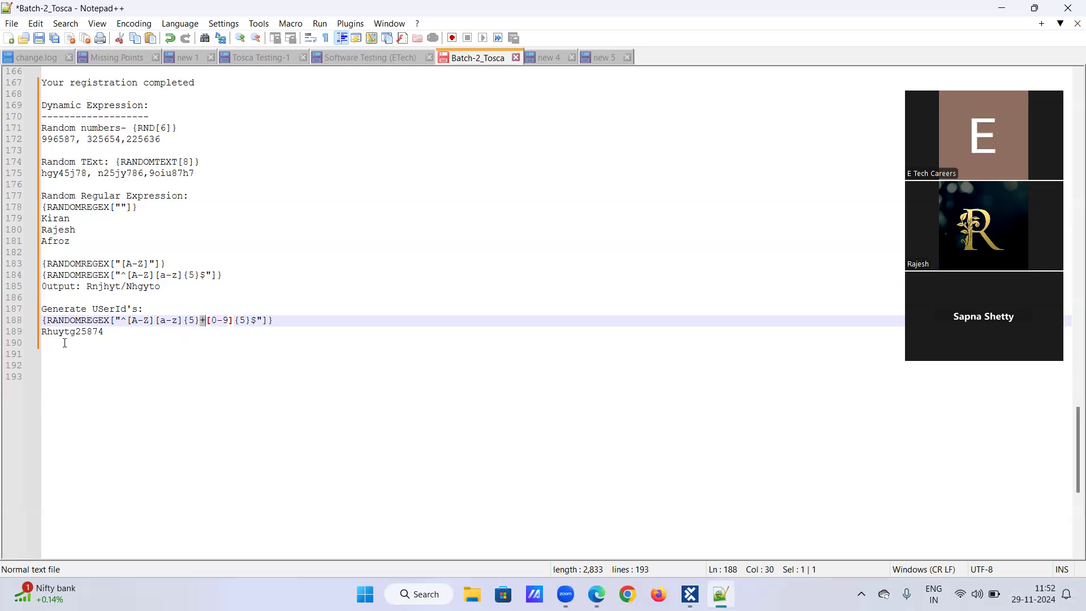
left_click(105, 332)
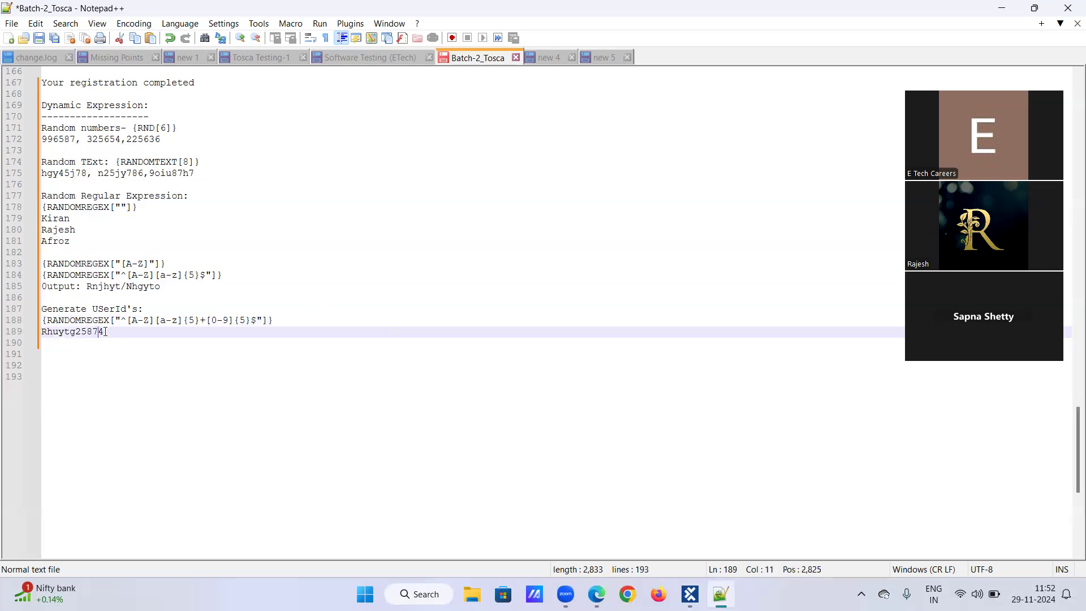
left_click_drag(41, 332, 110, 331)
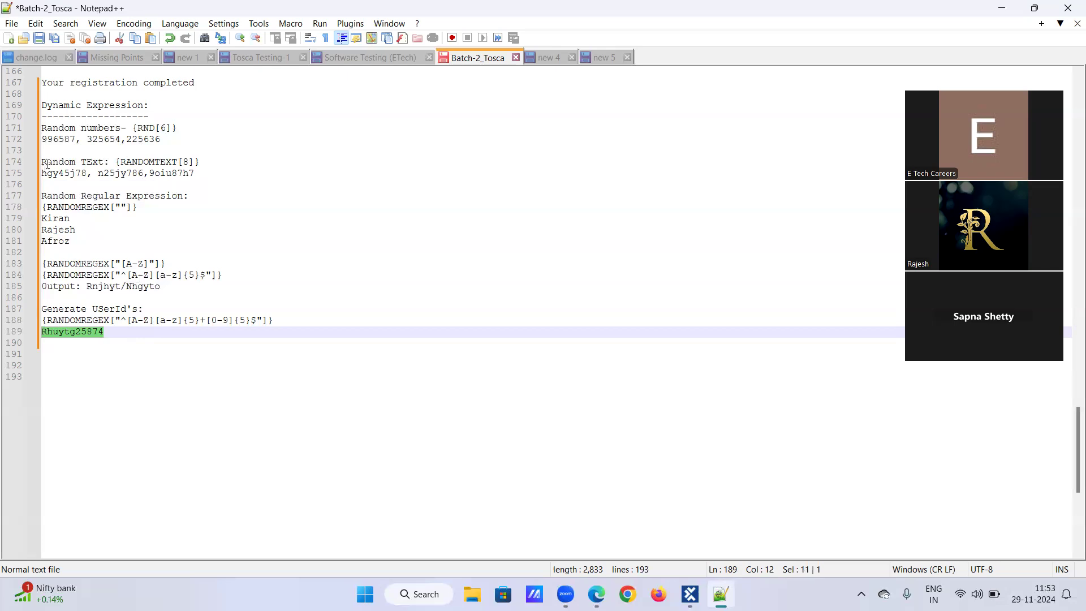
left_click_drag(116, 163, 204, 166)
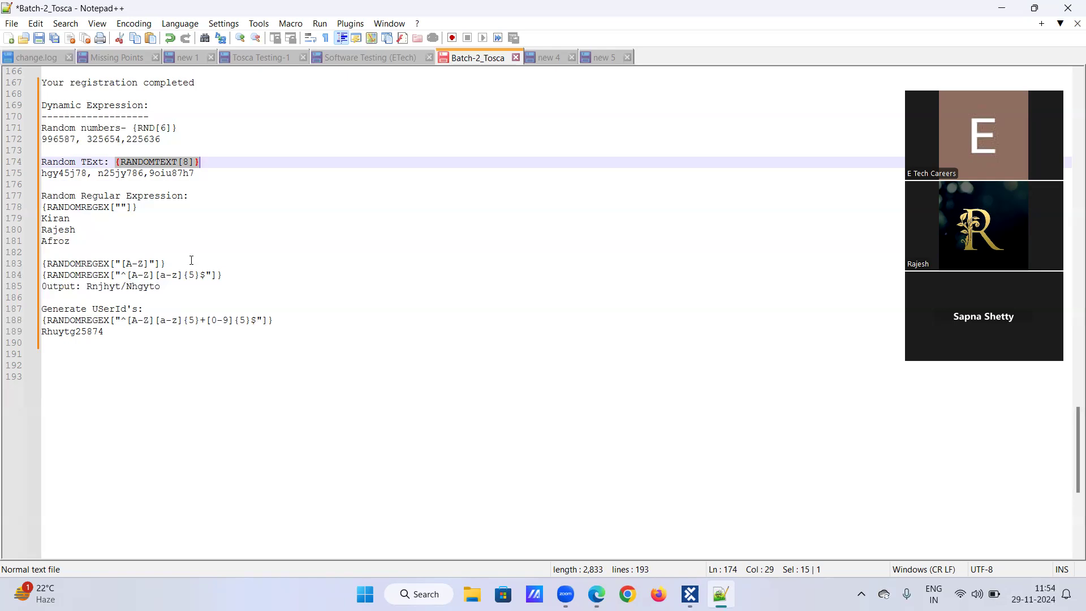
left_click(77, 332)
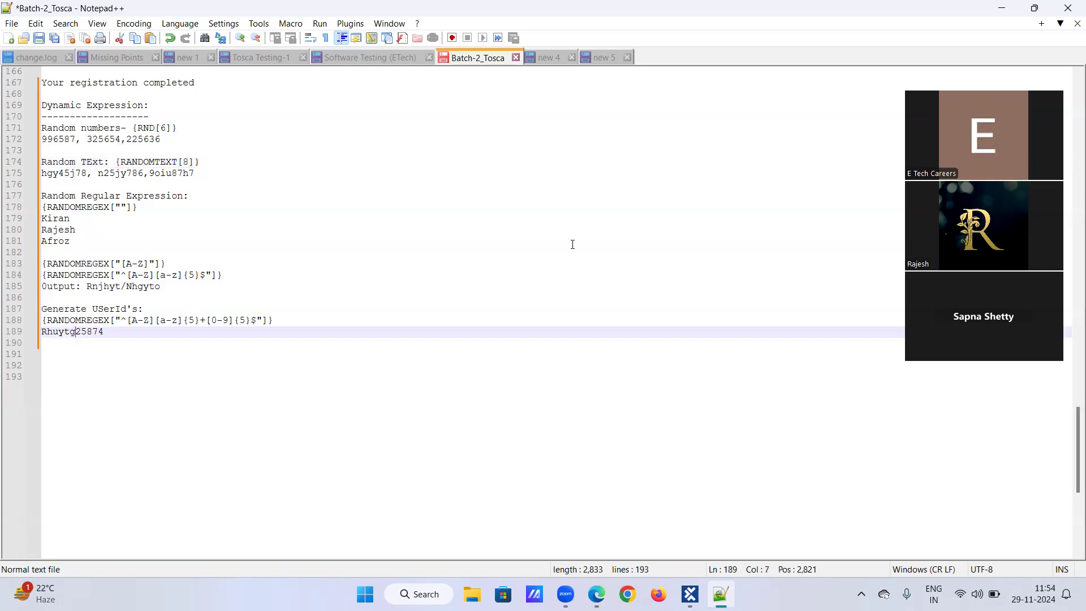
type("@")
key("BackSpace")
type("#")
key("BackSpace")
left_click(197, 321)
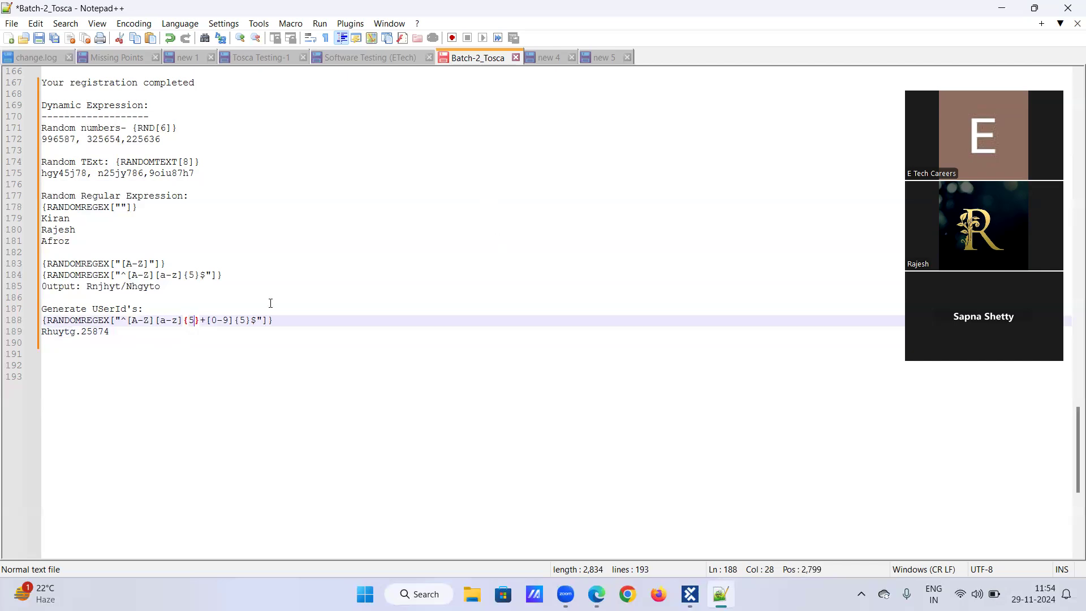
left_click(200, 320)
type("@")
key("BackSpace")
left_click(199, 332)
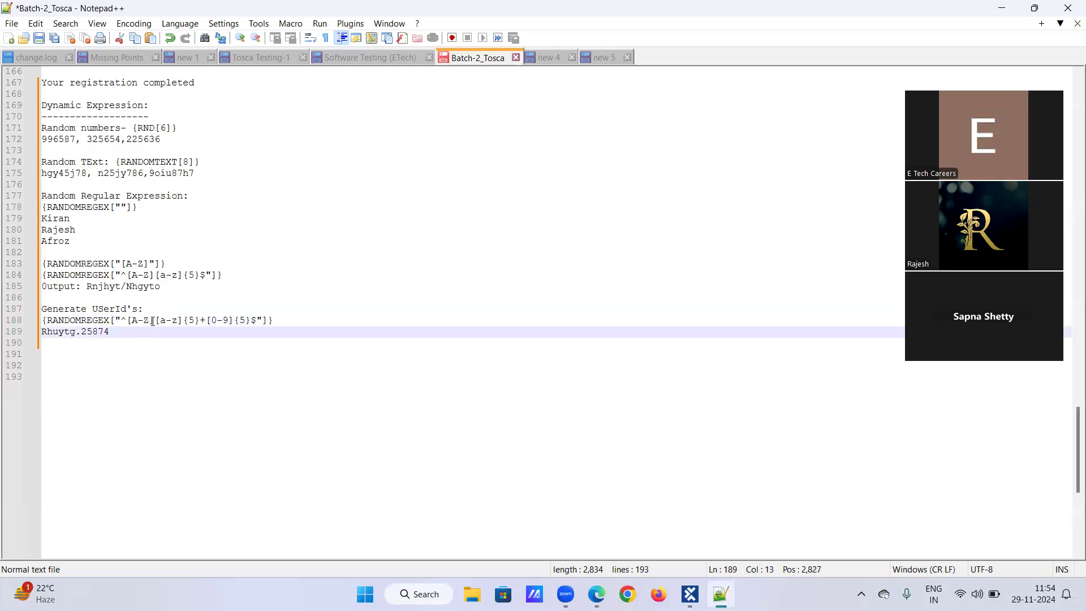
type("@gmail.com")
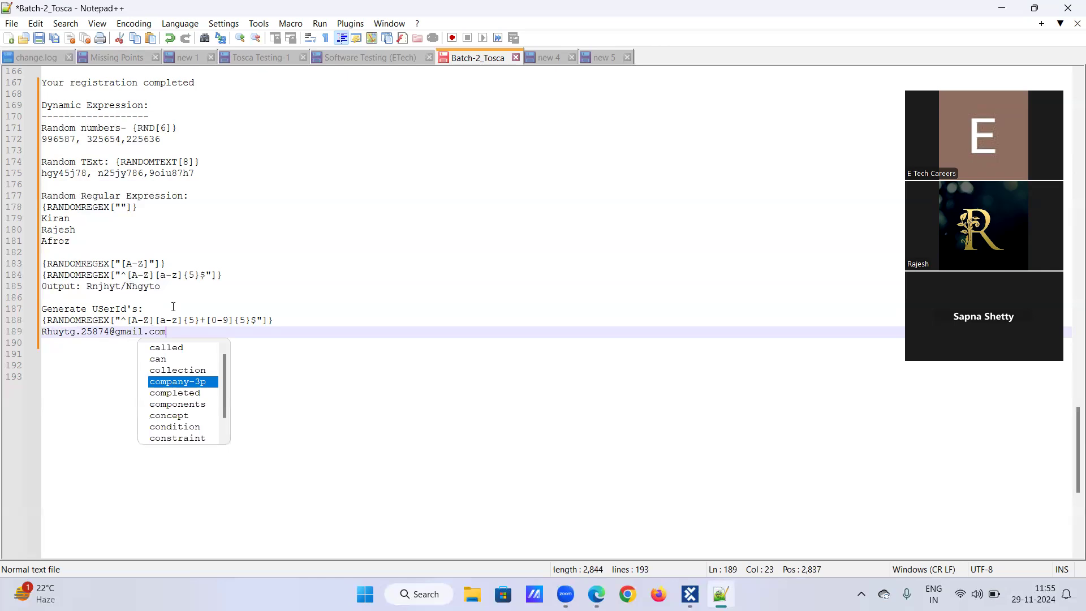
left_click(184, 320)
left_click(198, 318)
type(".")
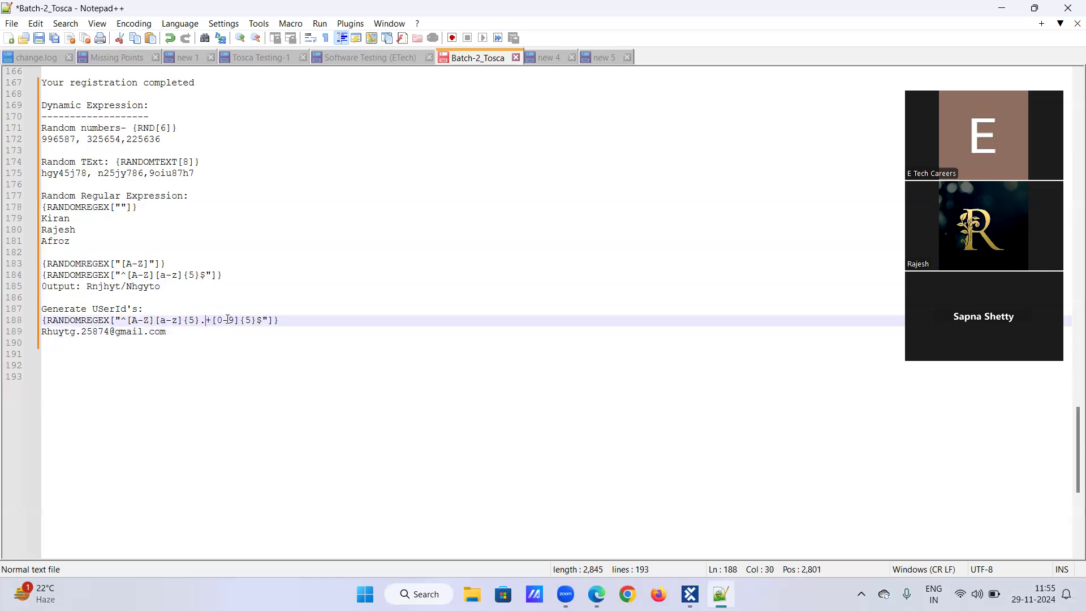
left_click(287, 321)
type("@gmail.co")
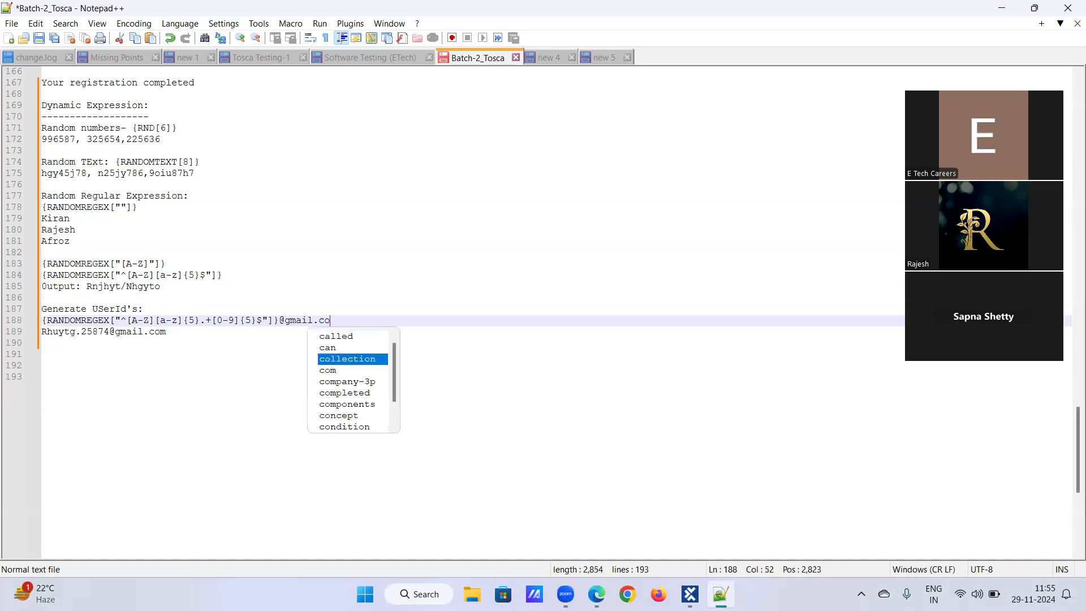
type("m")
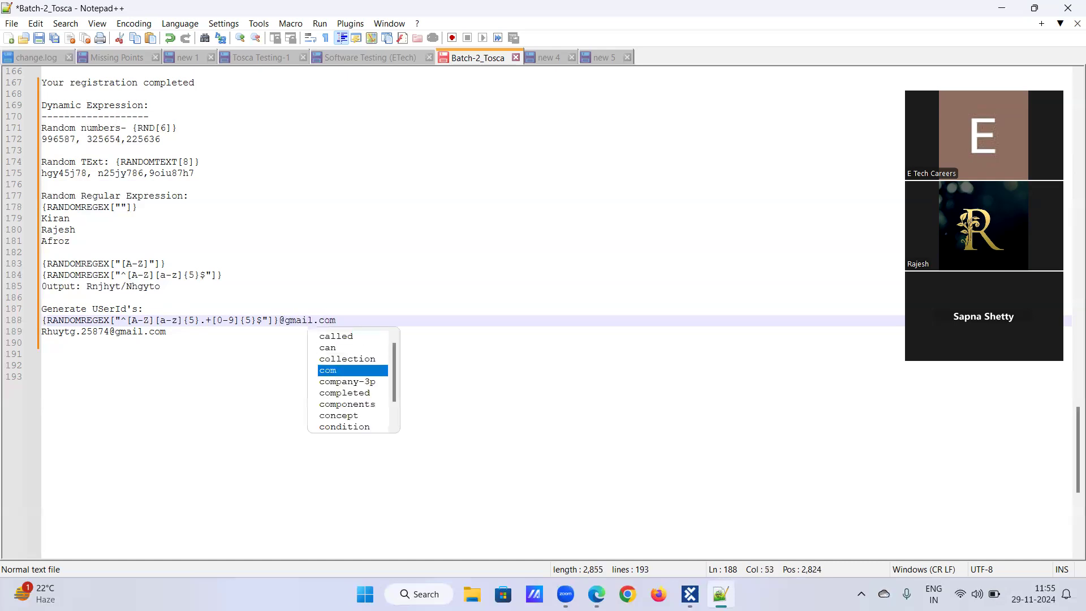
left_click(348, 318)
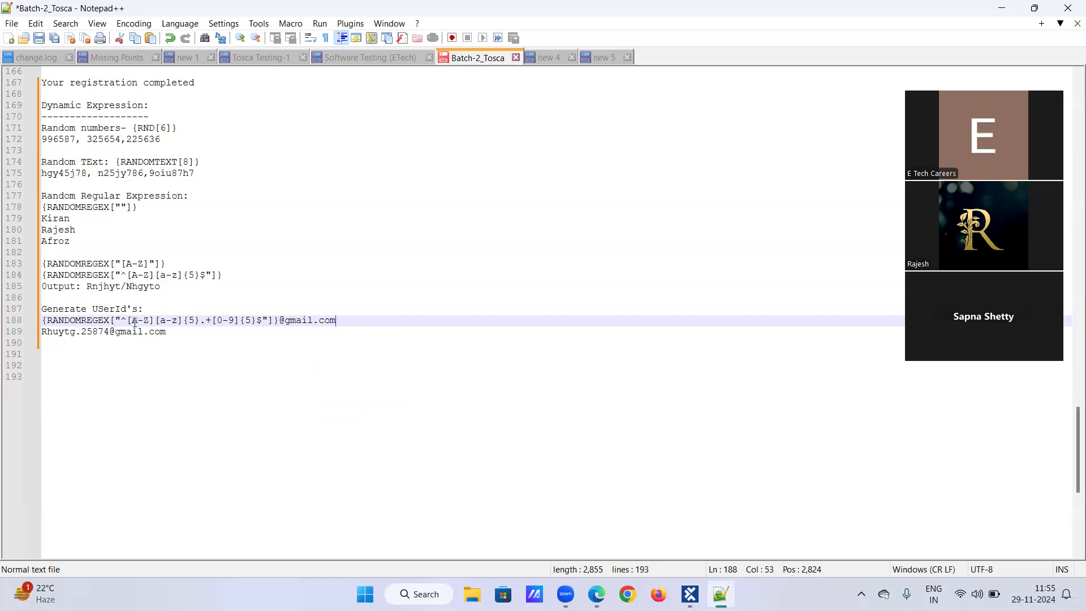
Step: Select the full user-ID expression line and switch to Tosca Commander
key("Home")
key("shift+Left")
key("shift+Down")
key("shift+End")
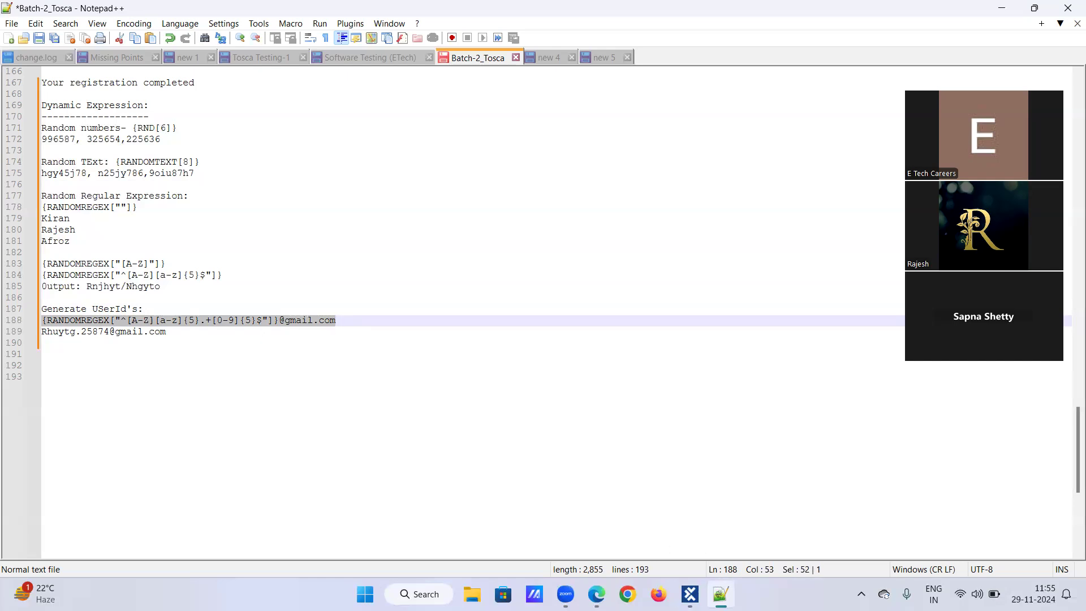
mouse_move(690, 594)
left_click(690, 594)
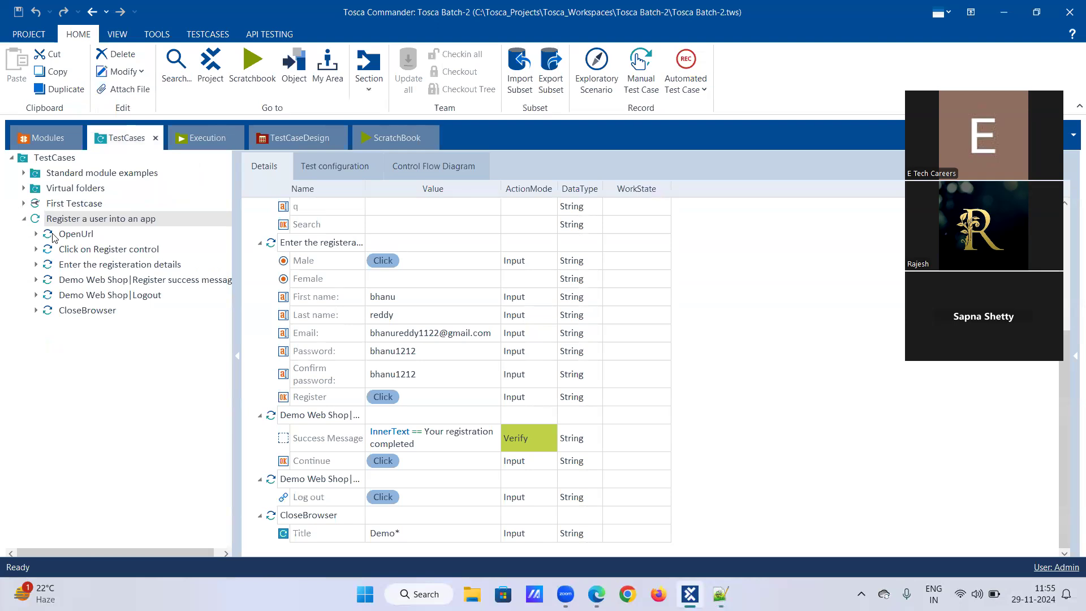
Step: Duplicate the 'Register a user into an app' test case into the TestCases folder
left_click(23, 221)
left_click(24, 220)
left_click(24, 220)
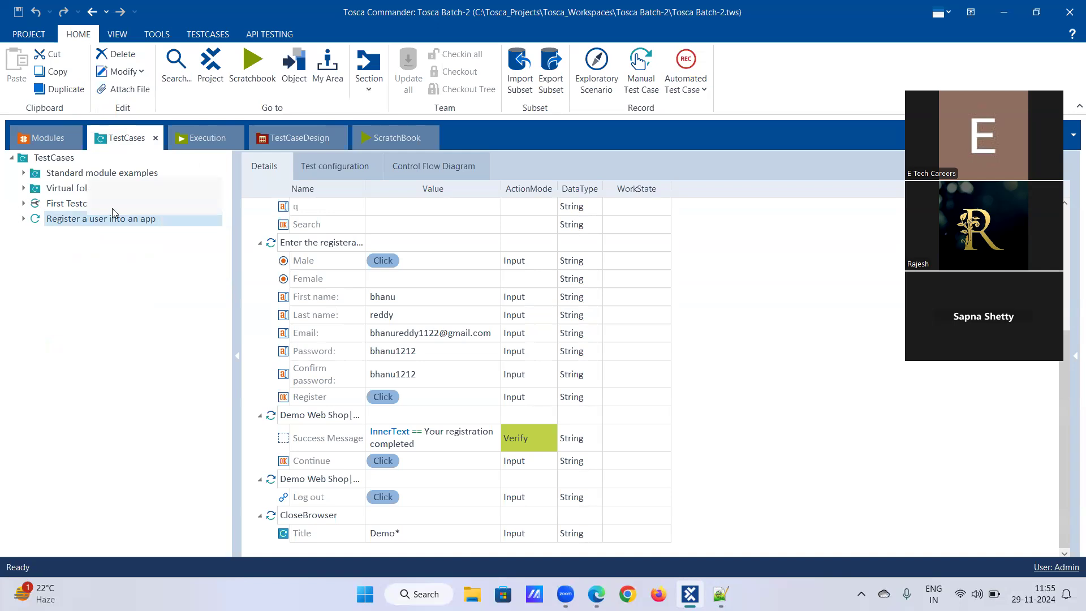
right_click(113, 213)
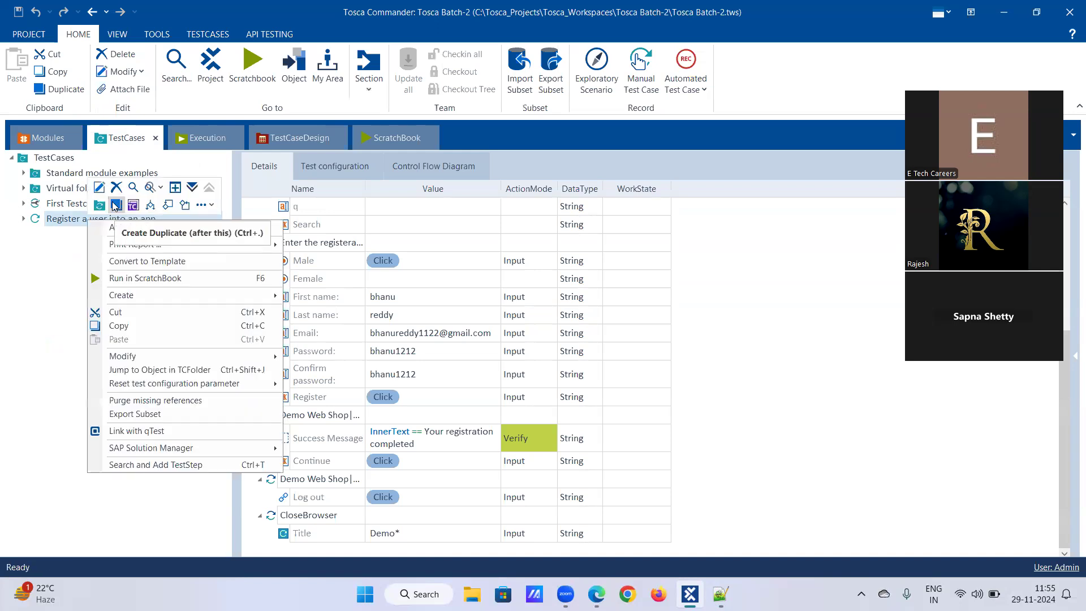
left_click(129, 326)
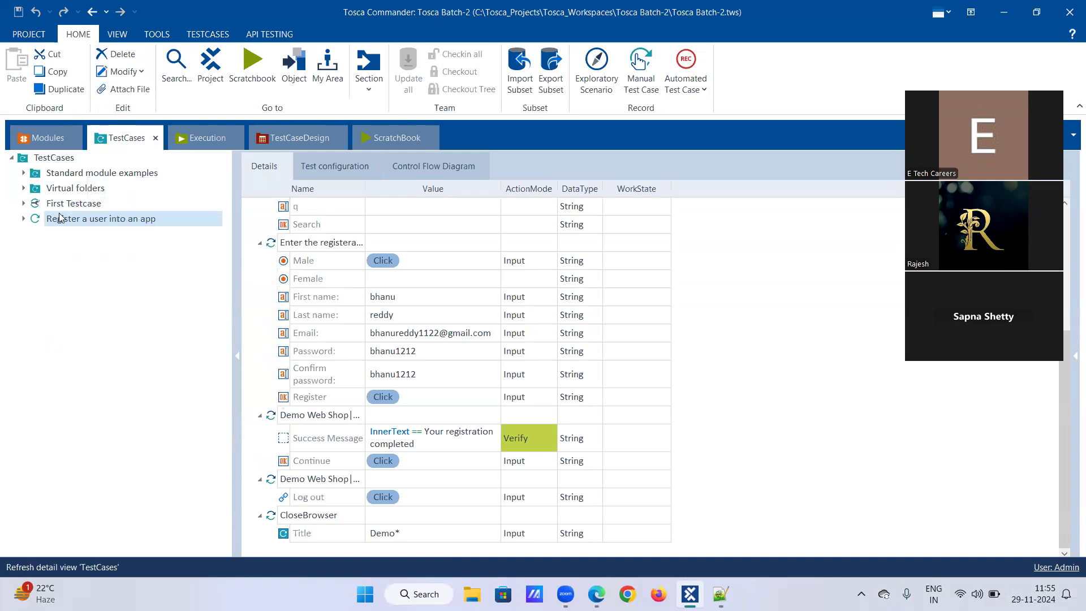
right_click(70, 163)
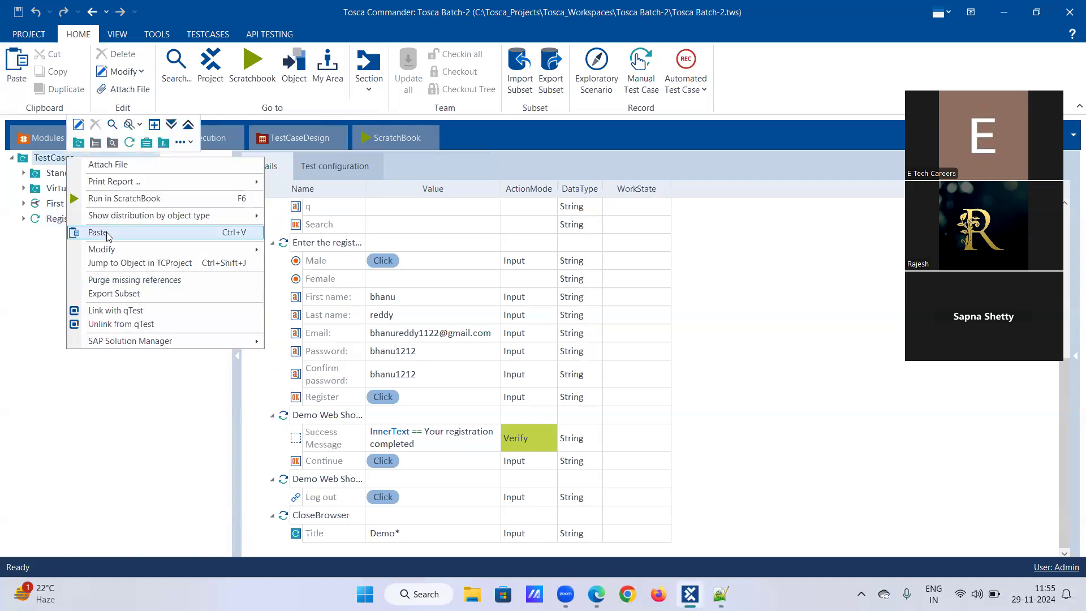
left_click(97, 232)
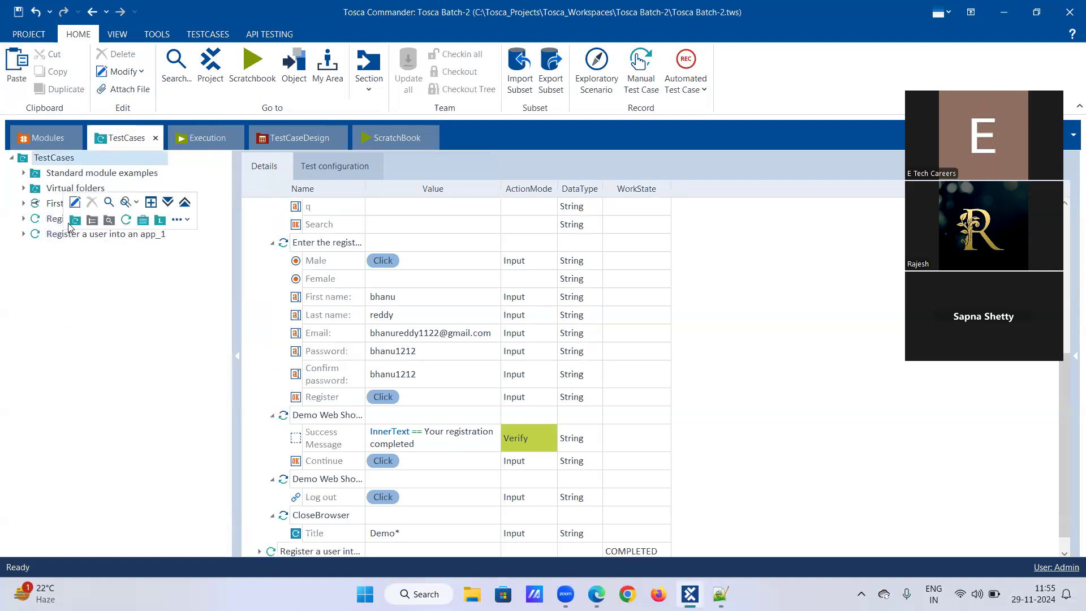
Step: Rename the copied test case to 'Register a user_Dynamic Expressions'
right_click(65, 232)
left_click(76, 204)
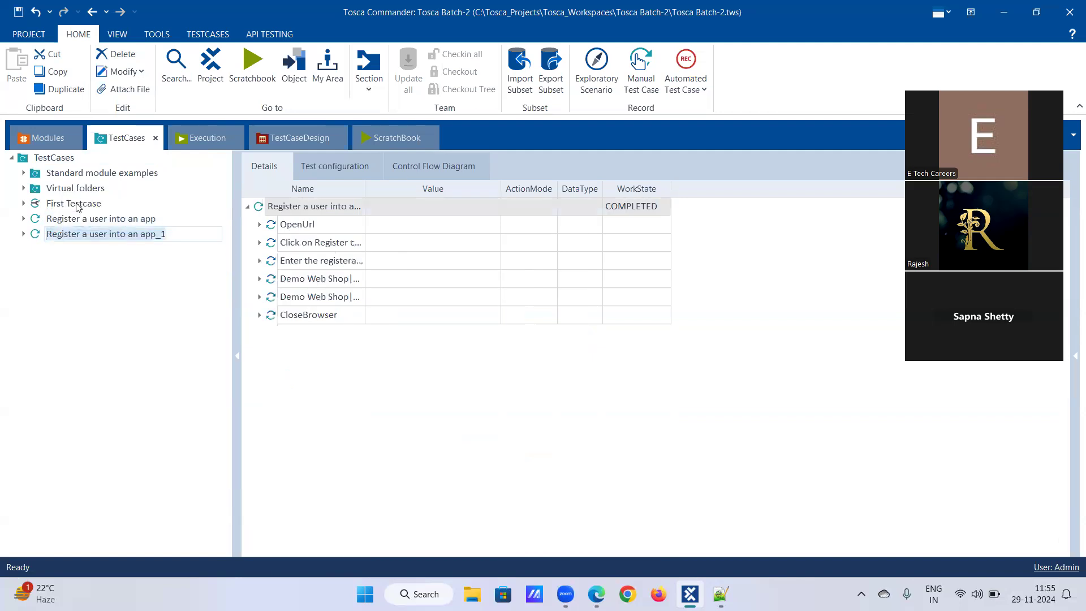
key("Return")
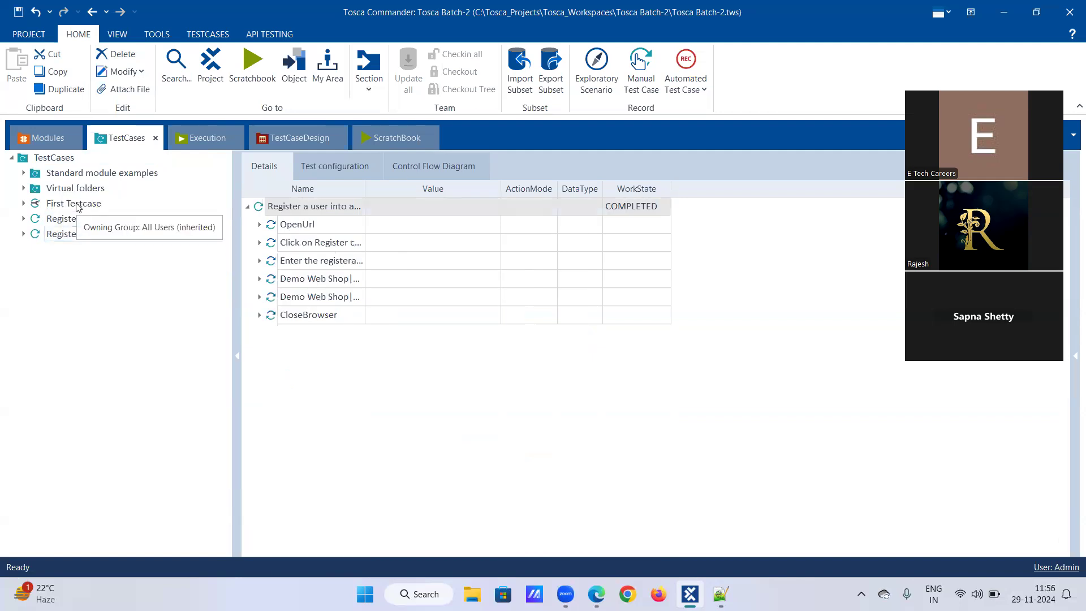
key("BackSpace")
key("BackSpace")
key("BackSpace")
key("BackSpace")
key("BackSpace")
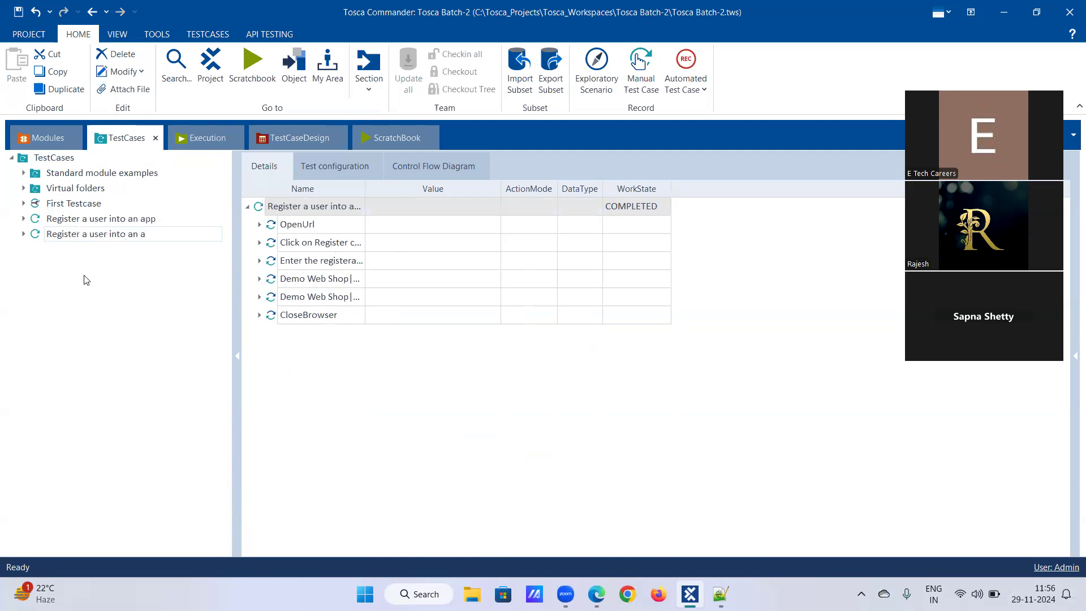
key("BackSpace")
key("BackSpace")
key("BackSpace")
type("_Dynamic")
type(" Exa")
key("BackSpace")
type("pression")
left_click(74, 261)
Step: Open the copy's registration-details step and clear its First name, Last name and Email values
left_click(23, 234)
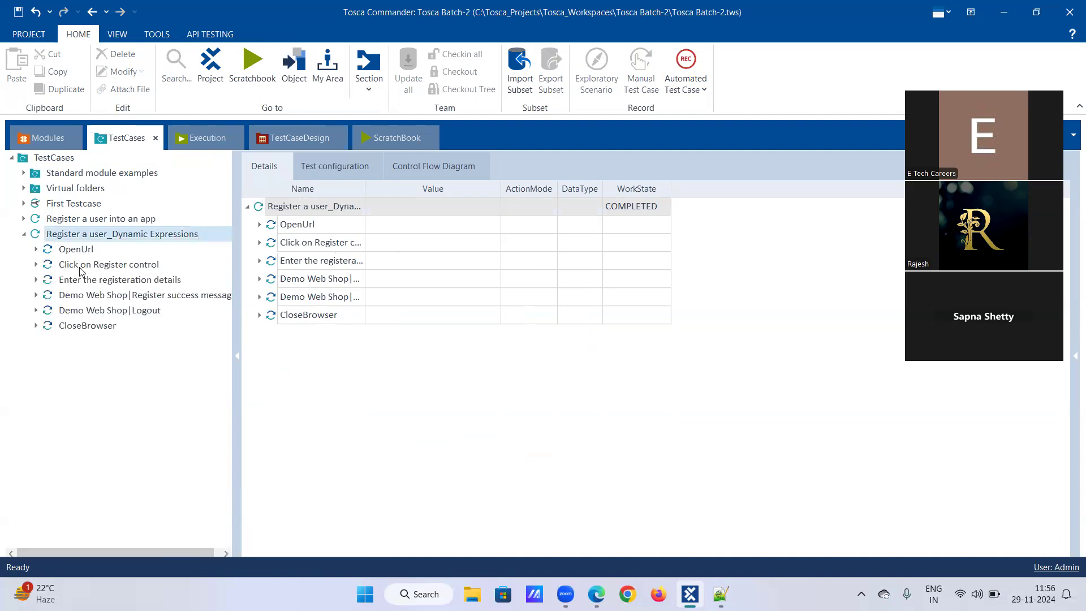
left_click(140, 282)
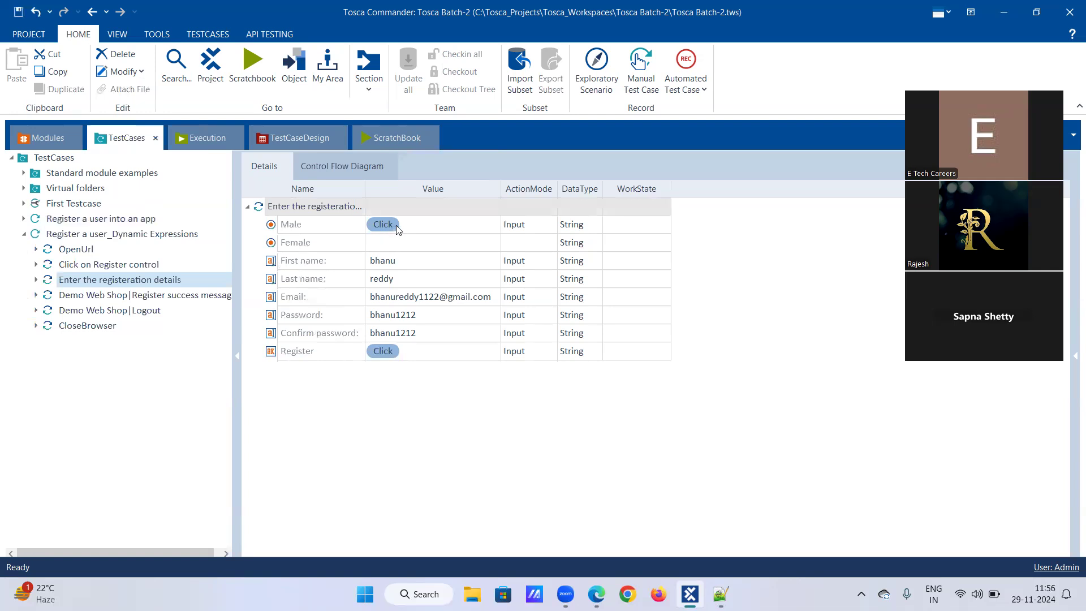
right_click(400, 261)
left_click(429, 230)
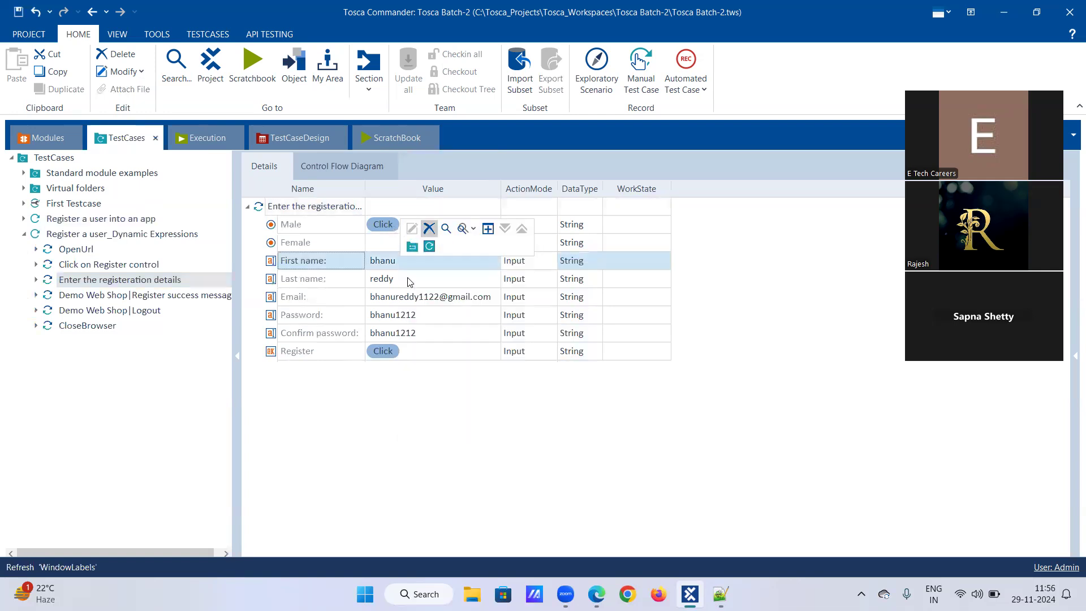
left_click(404, 280)
right_click(406, 280)
key("Escape")
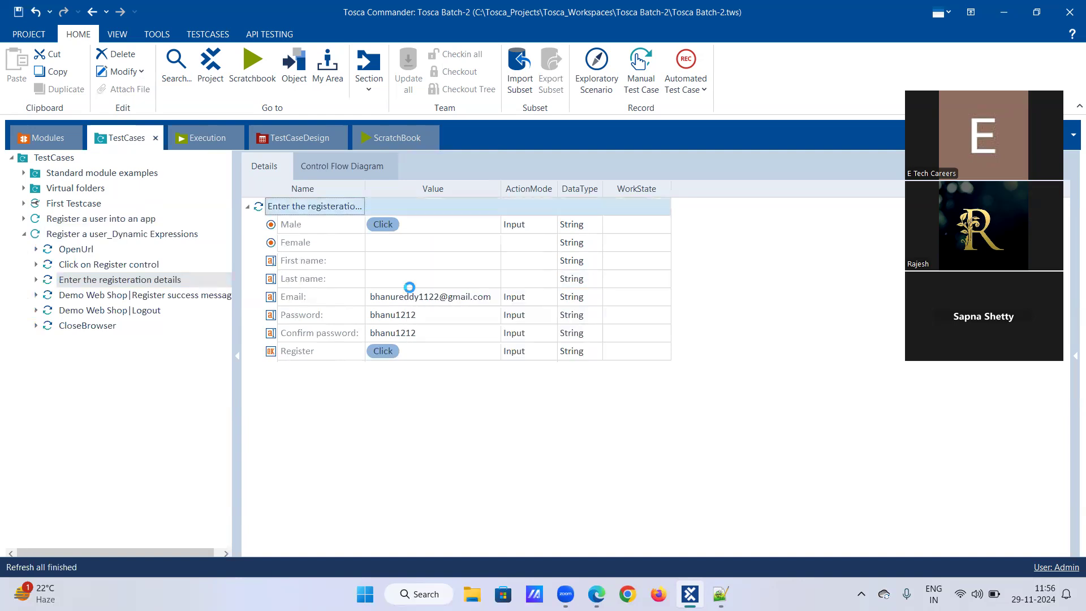
right_click(407, 295)
left_click(436, 264)
Step: Clear the Email, Password, Confirm password and Register values in the registration-details step
right_click(415, 317)
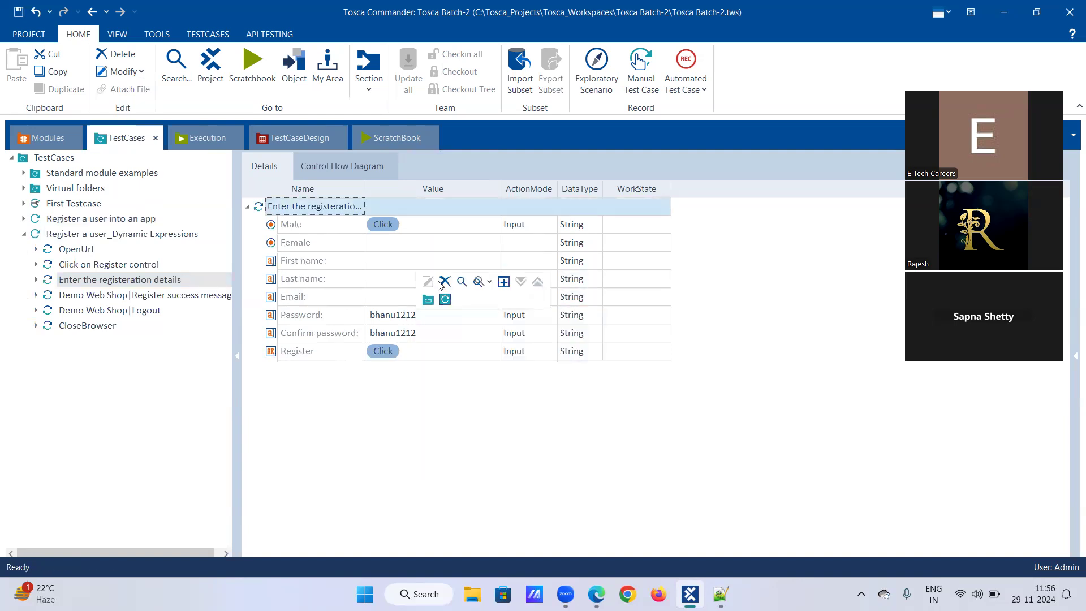
left_click(447, 297)
right_click(421, 330)
left_click(445, 306)
right_click(419, 351)
left_click(447, 320)
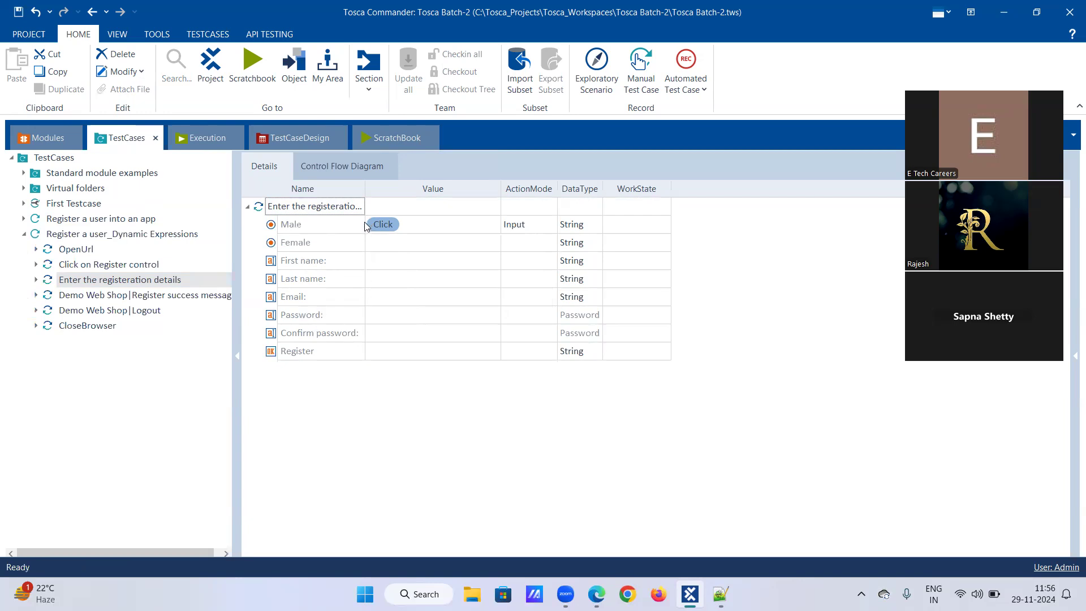
Step: Copy the {RANDOMREGEX["^[A-Z][a-z]{5}$"]} expression from the notes and paste it as the First name value
left_click(379, 261)
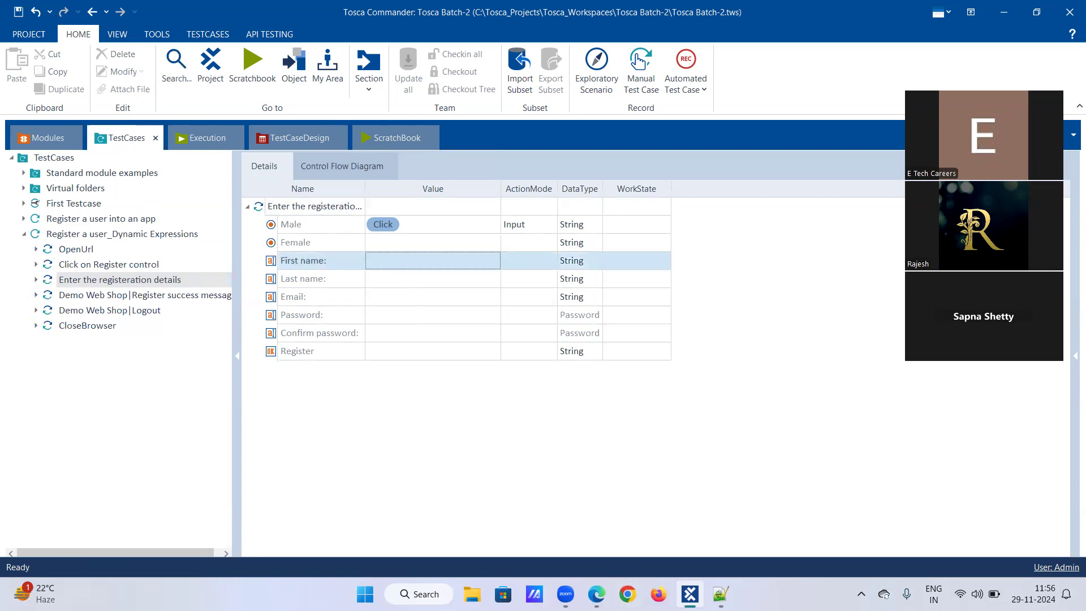
left_click(720, 594)
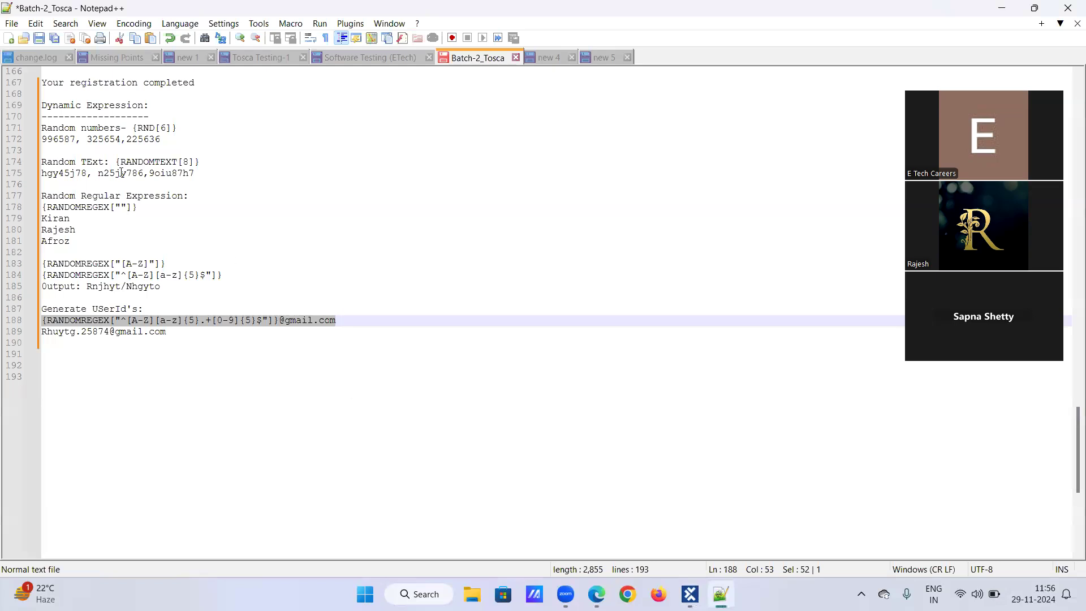
left_click(188, 309)
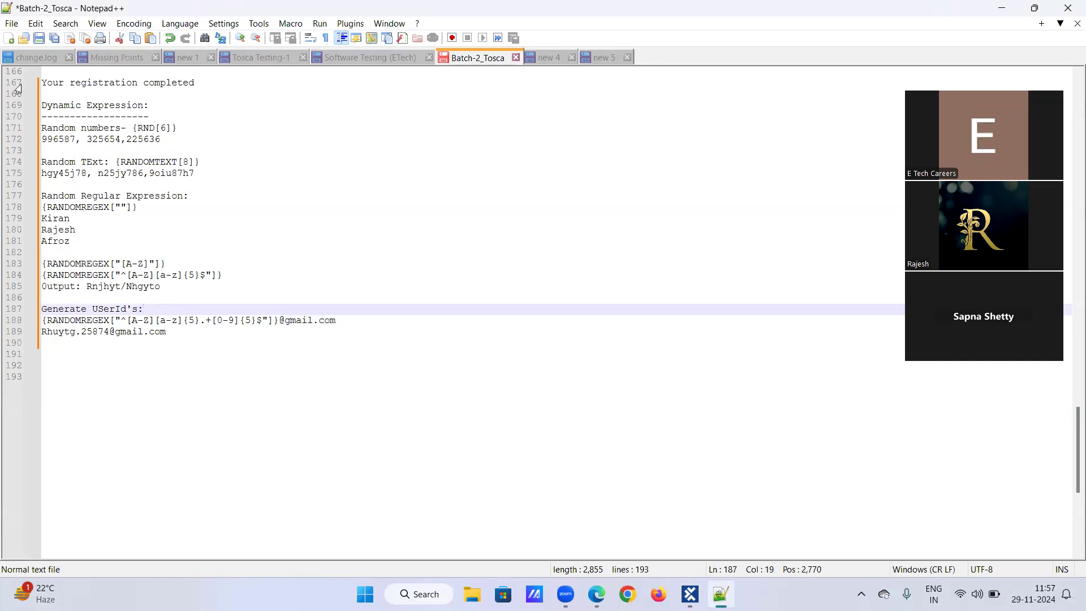
left_click(117, 162)
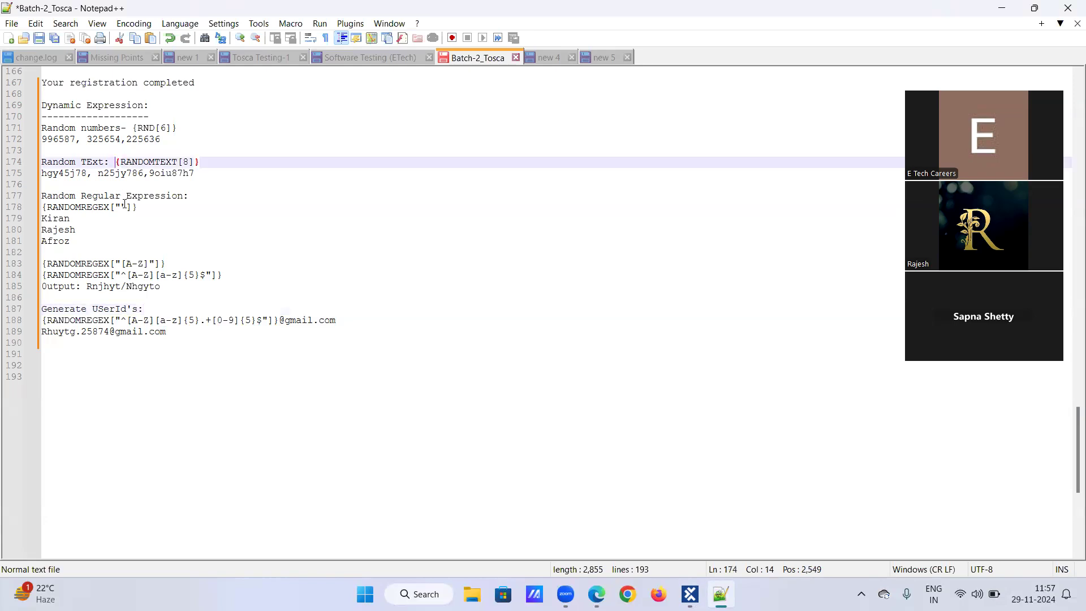
left_click(124, 207)
left_click(138, 276)
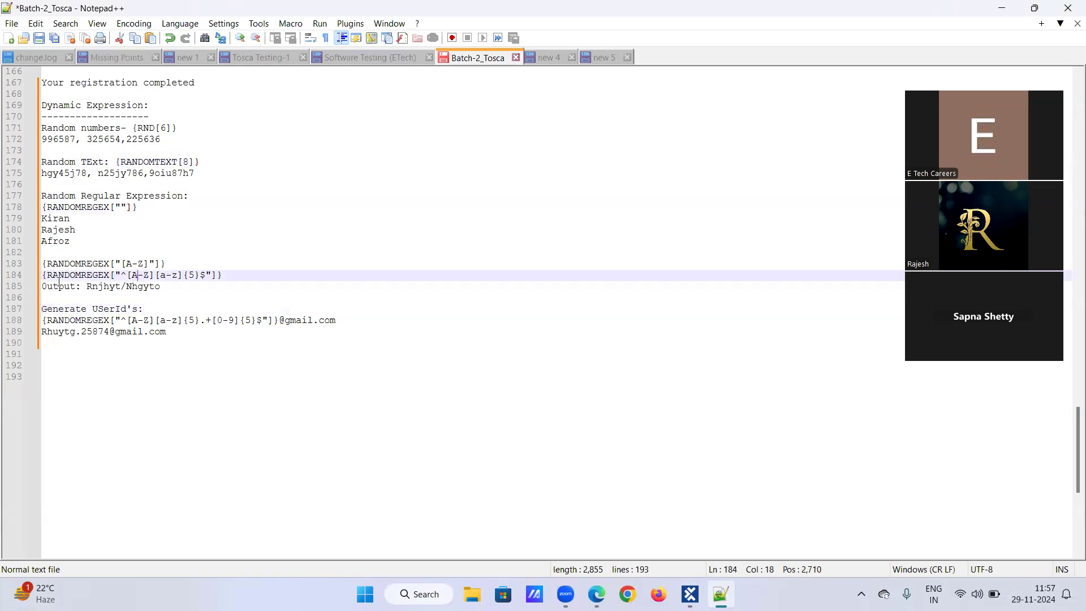
left_click(42, 274)
left_click(137, 274, "shift")
left_click(187, 275, "shift")
left_click(202, 276, "shift")
left_click(225, 275, "shift")
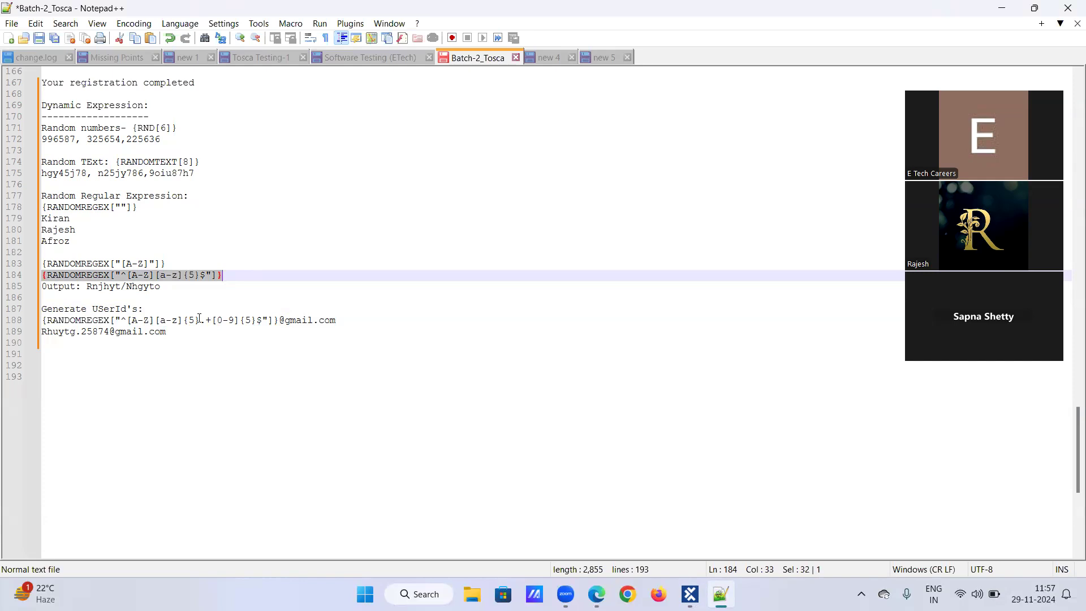
left_click(690, 594)
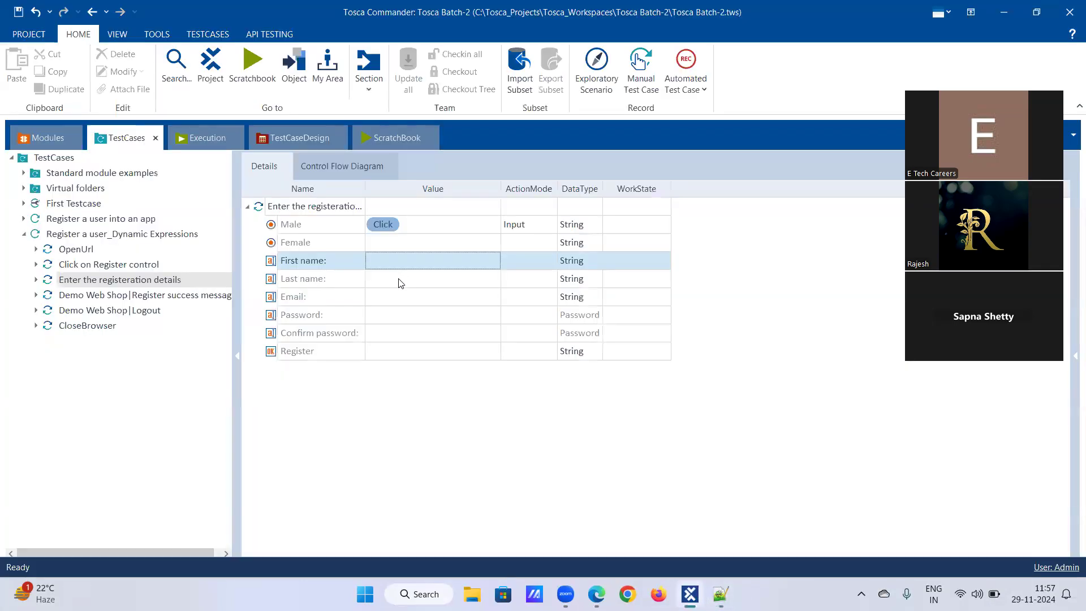
key("ctrl+v")
left_click(406, 261)
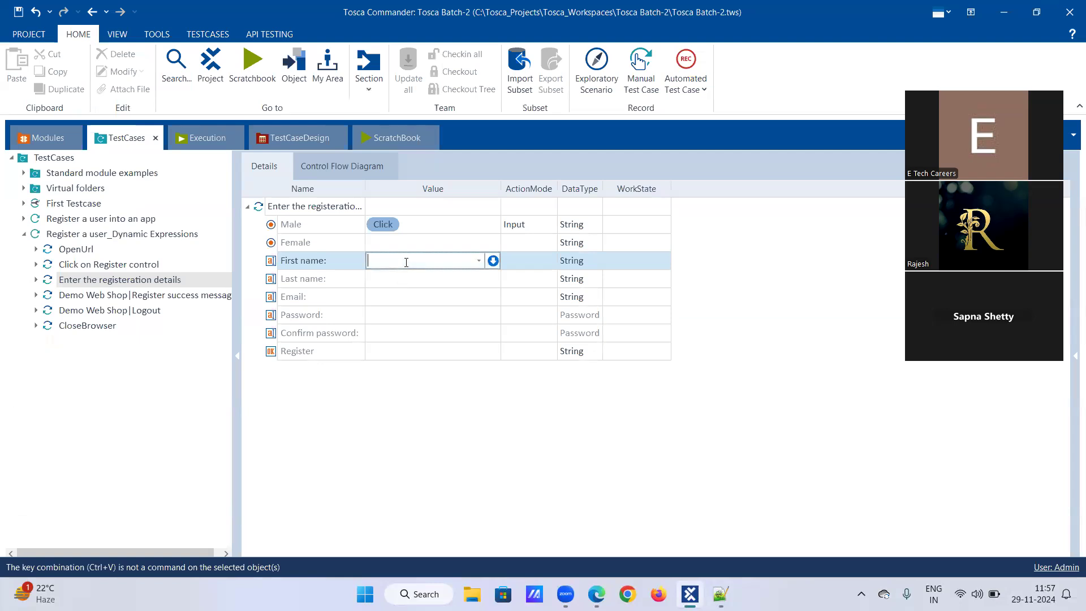
key("ctrl+v")
key("Left")
key("Left")
key("Left")
key("Left")
key("Left")
key("Left")
key("Left")
key("Left")
key("Left")
key("Home")
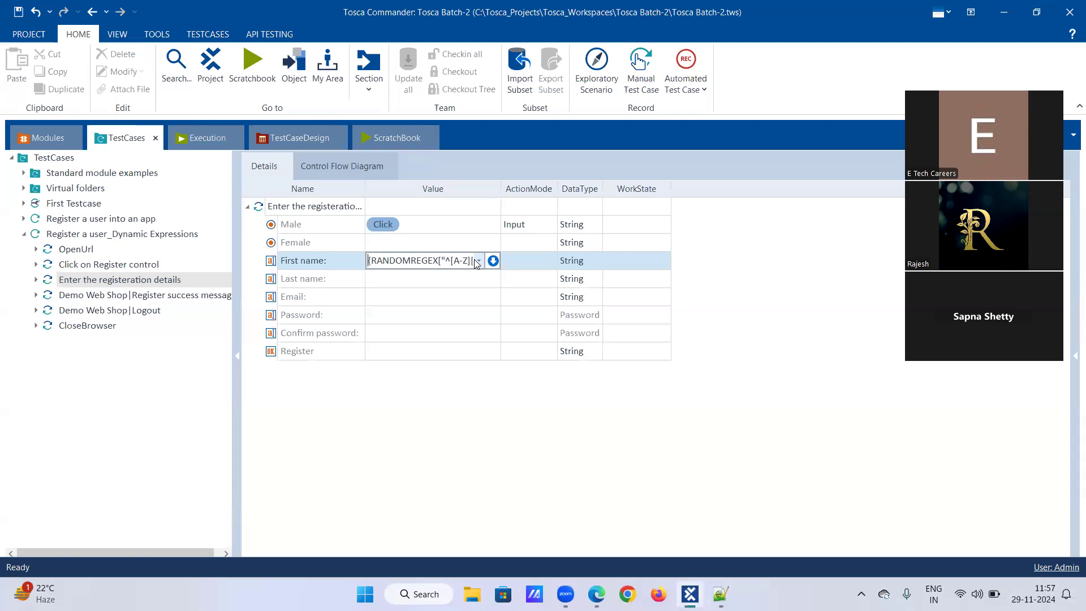
Step: Paste the same name expression as the Last name value
left_click(427, 282)
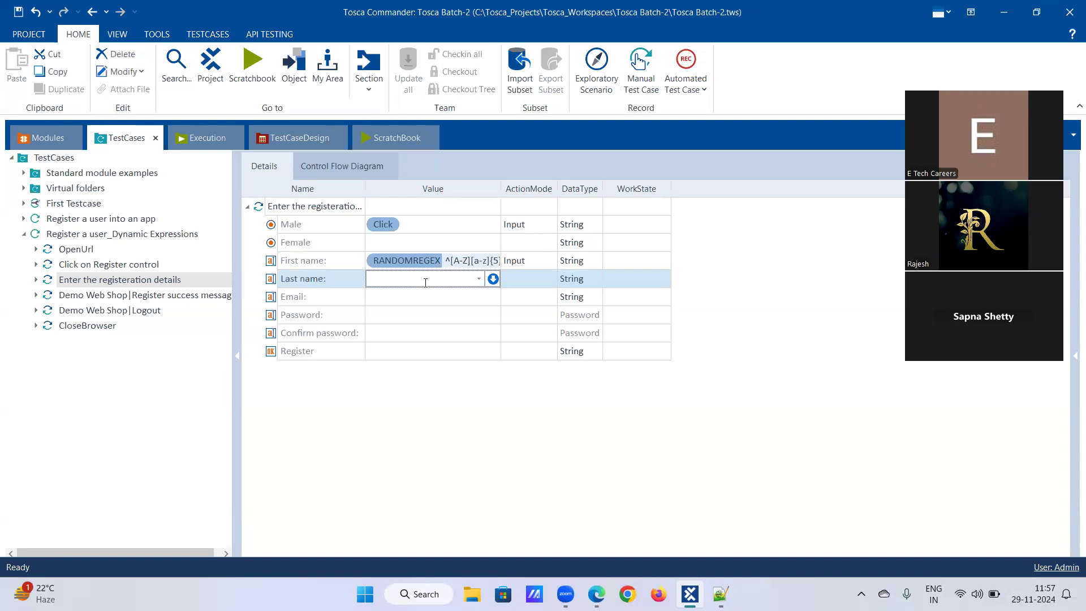
key("ctrl+v")
left_click(418, 302)
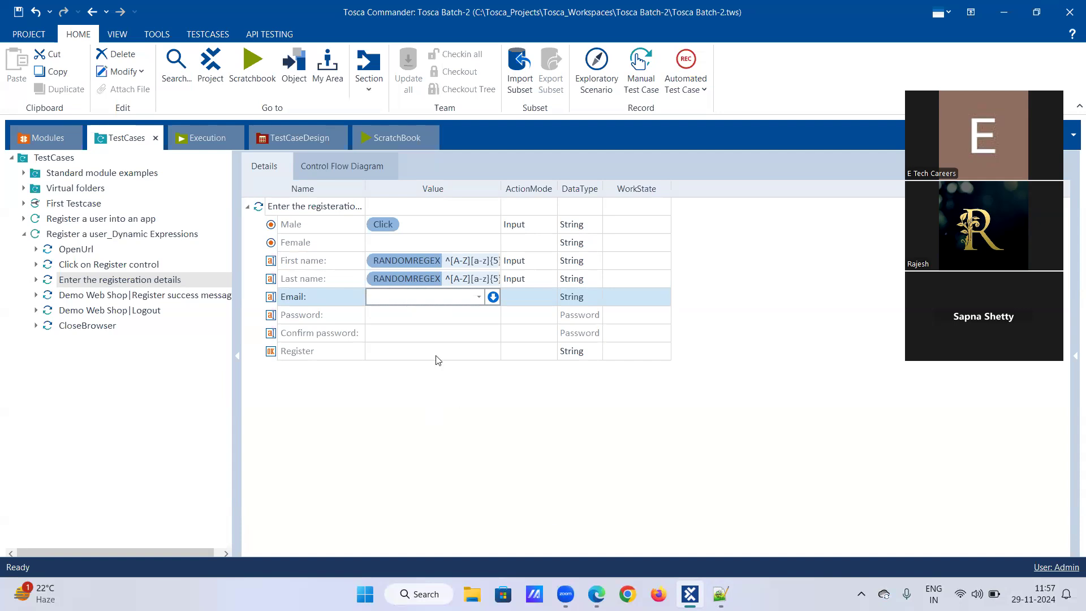
key("alt+Tab")
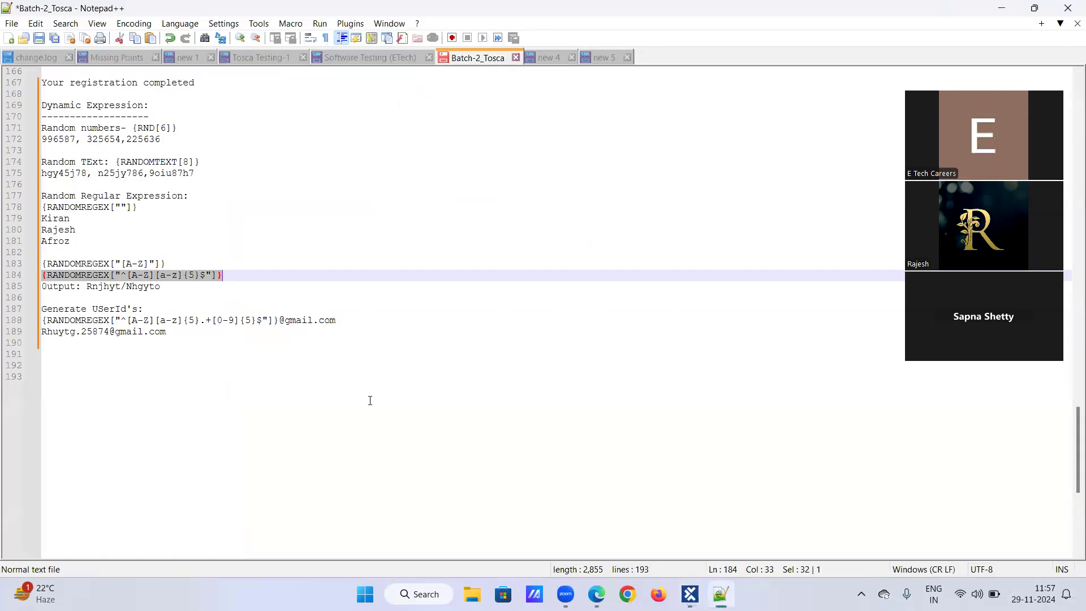
left_click(43, 320)
left_click_drag(43, 320, 341, 328)
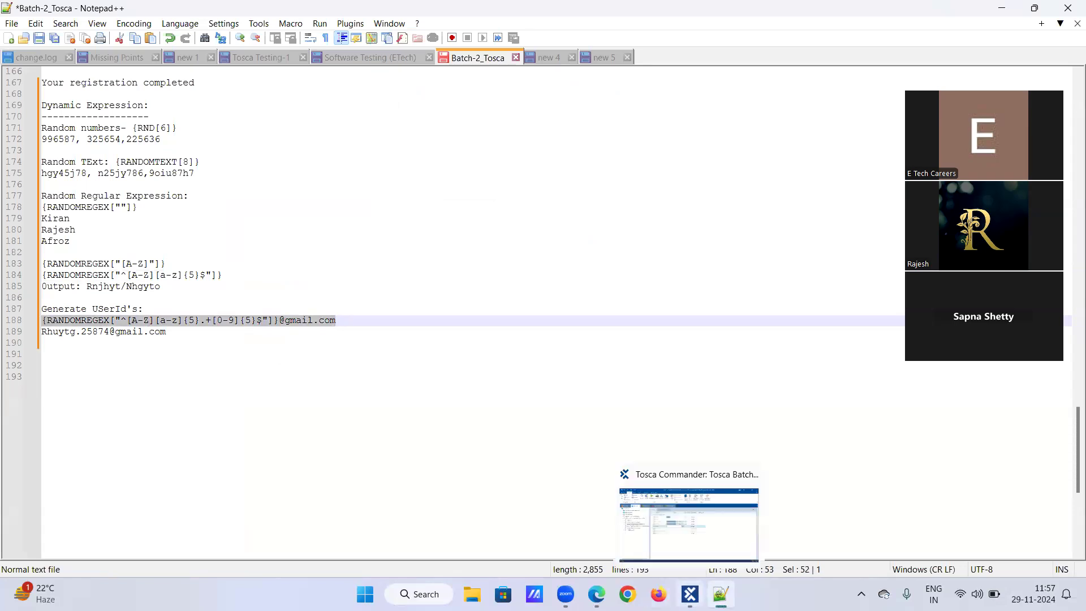
left_click(690, 594)
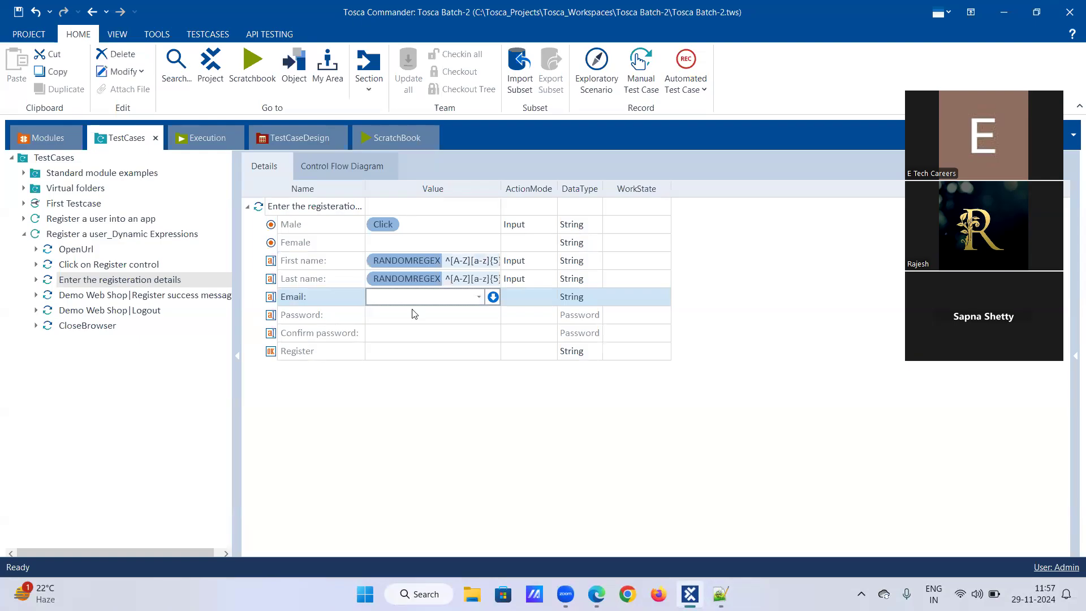
key("ctrl+v")
key("Return")
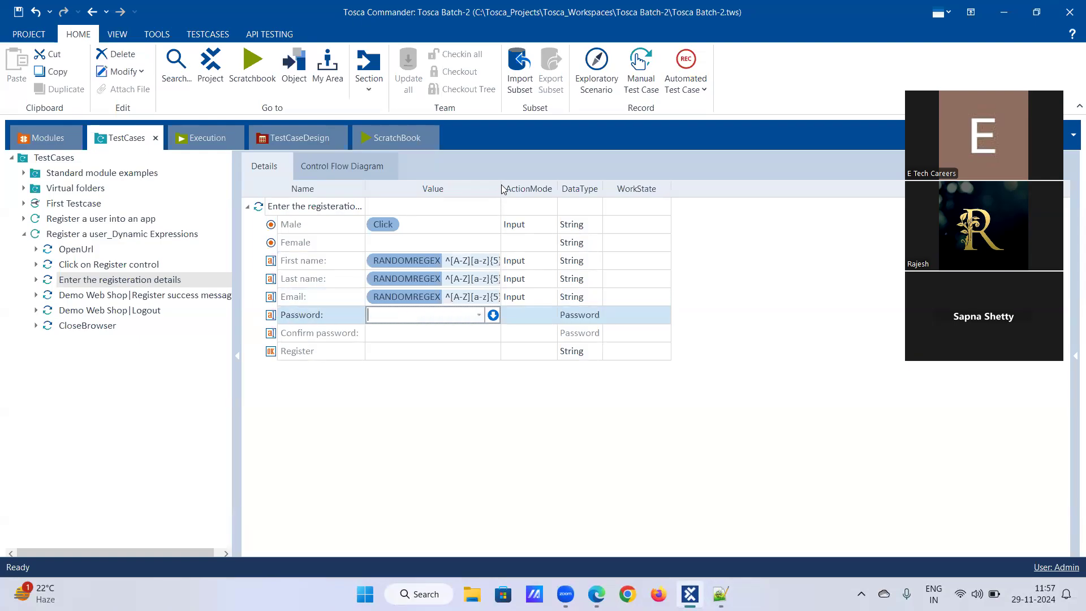
Step: Copy the random-text expression from the notes and paste it as the Password value
key("Escape")
left_click_drag(501, 186, 631, 186)
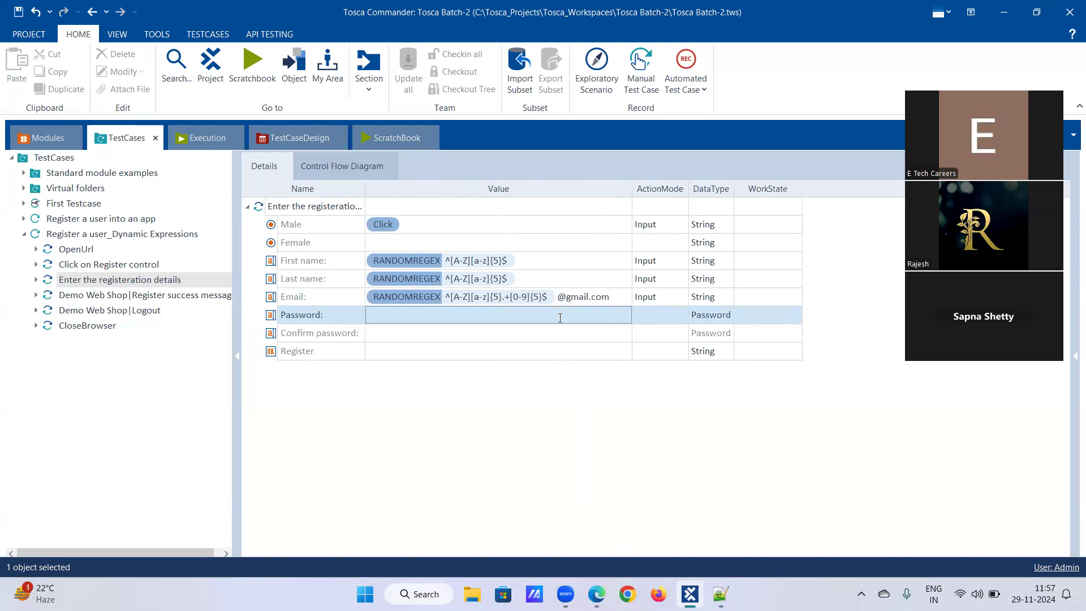
left_click(560, 316)
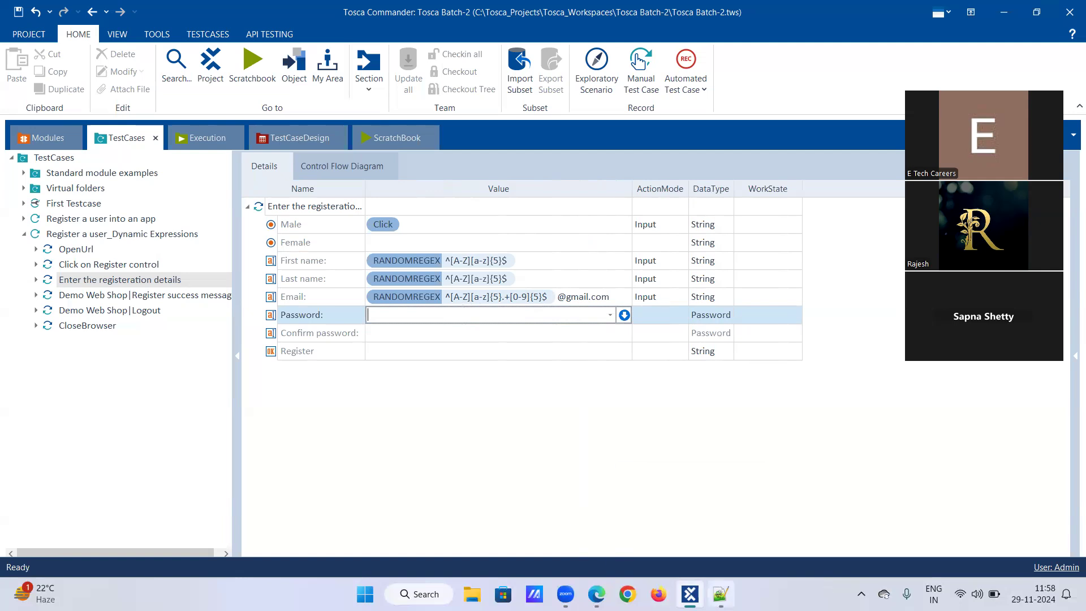
key("alt+Tab")
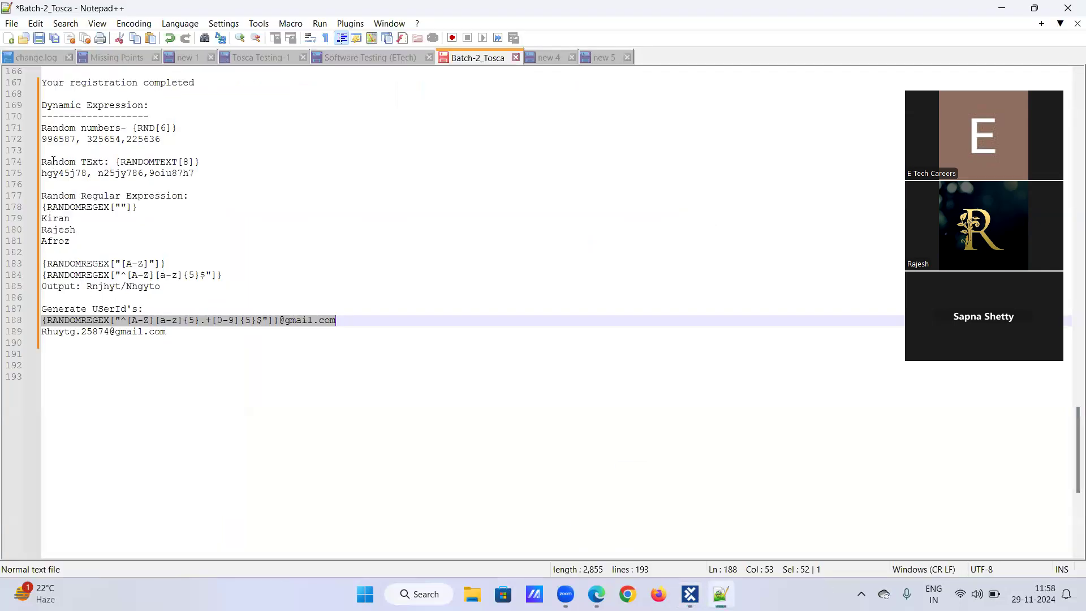
left_click_drag(117, 163, 208, 163)
key("ctrl+c")
key("alt+Tab")
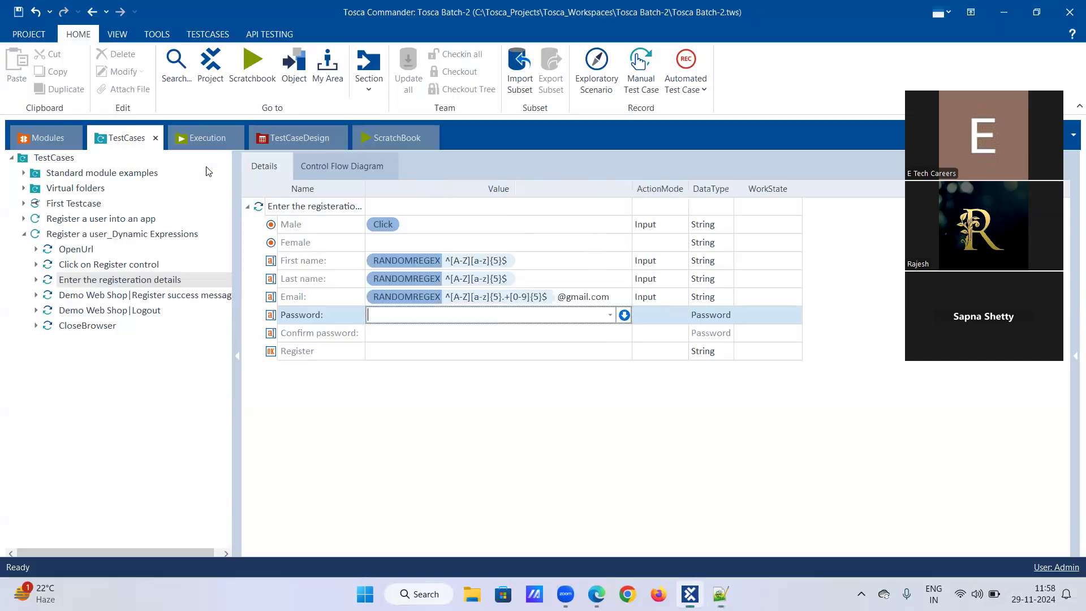
key("ctrl+v")
Step: Paste the same random-text expression as the Confirm password value
left_click(384, 334)
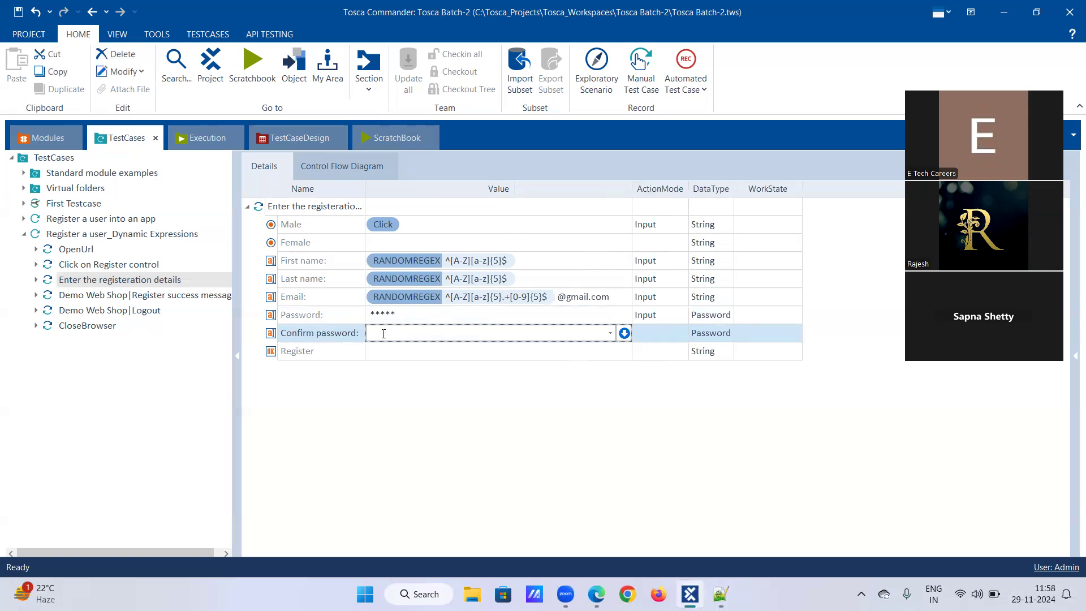
key("ctrl+v")
left_click(390, 351)
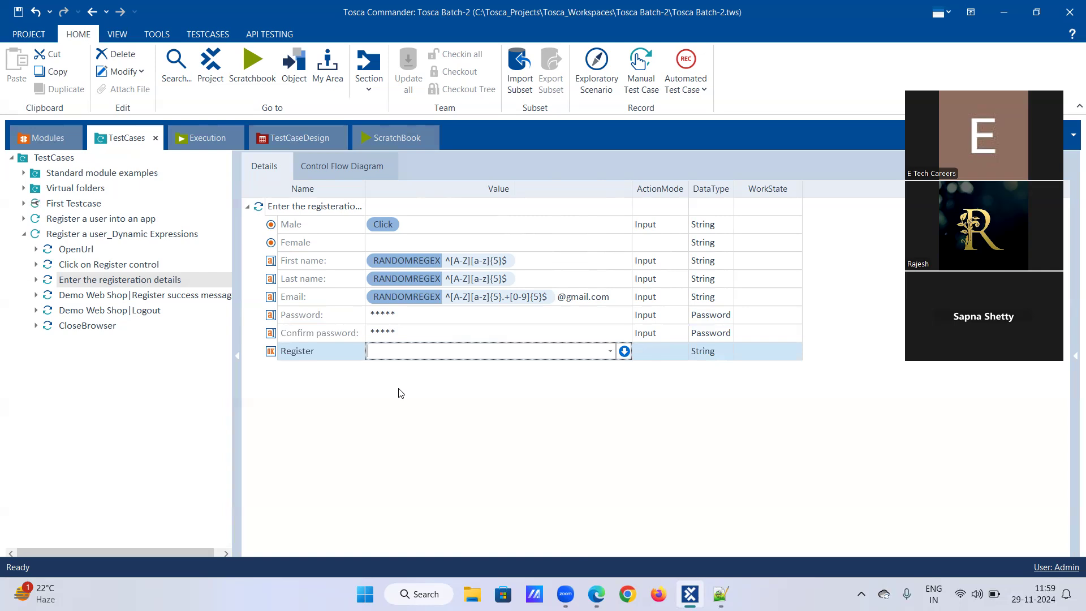
Step: Set the Register button's value to Click
left_click(609, 351)
left_click(508, 367)
left_click(559, 389)
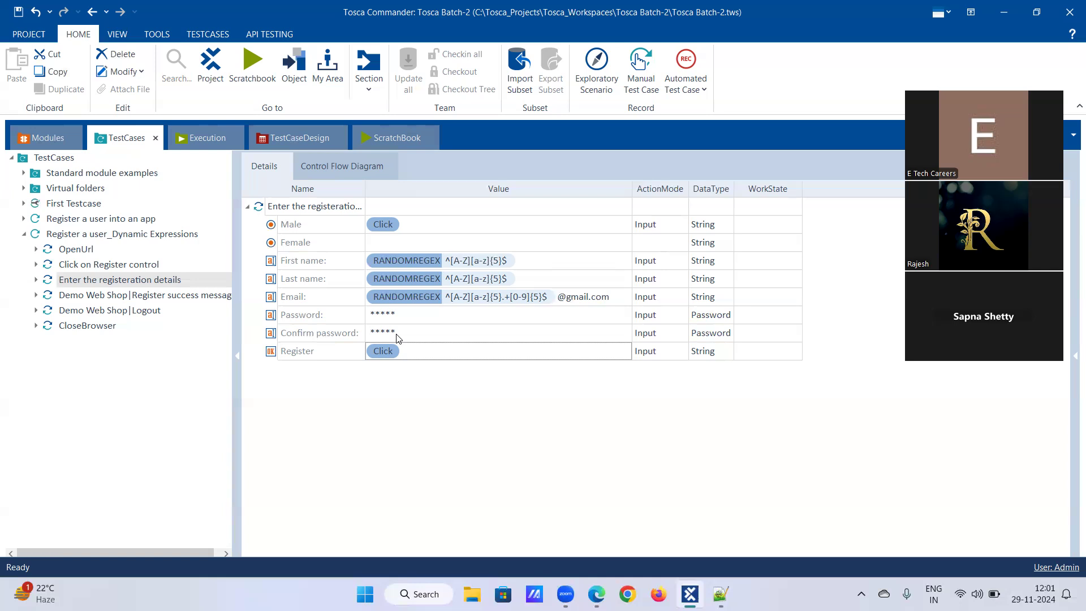
Step: Copy the {RANDOMTEXT[8]} expression from the Random TExt line of the notes
left_click(401, 320)
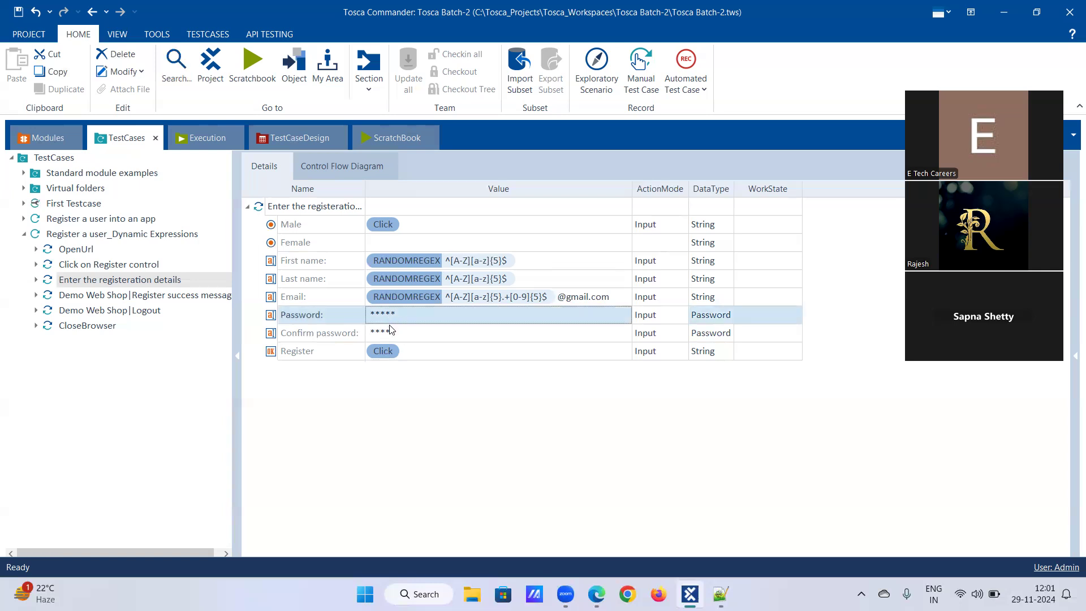
left_click(720, 594)
left_click(207, 162)
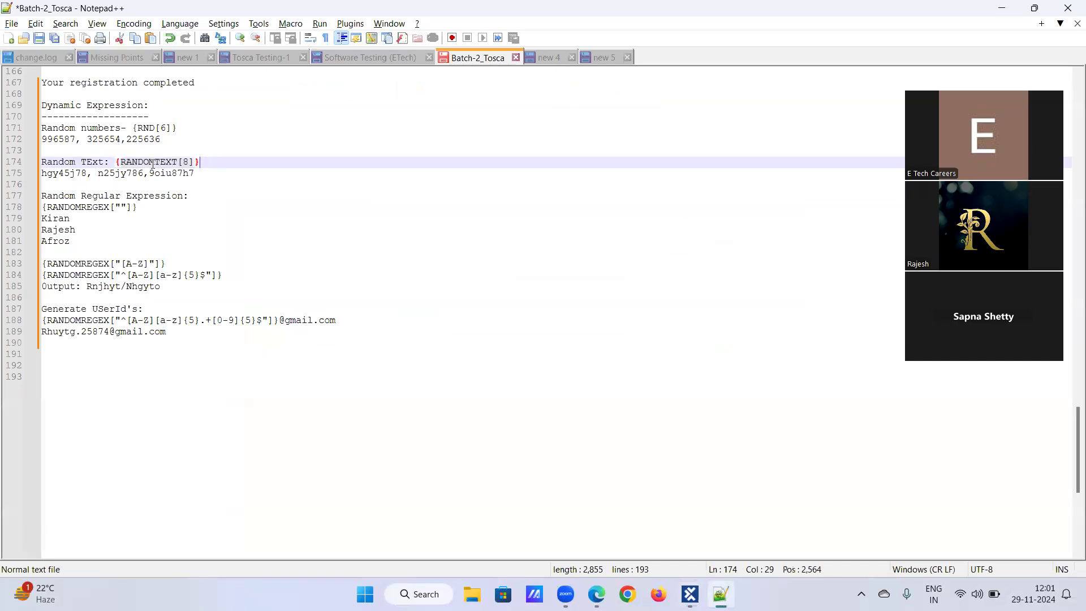
left_click_drag(116, 163, 216, 162)
key("ctrl+c")
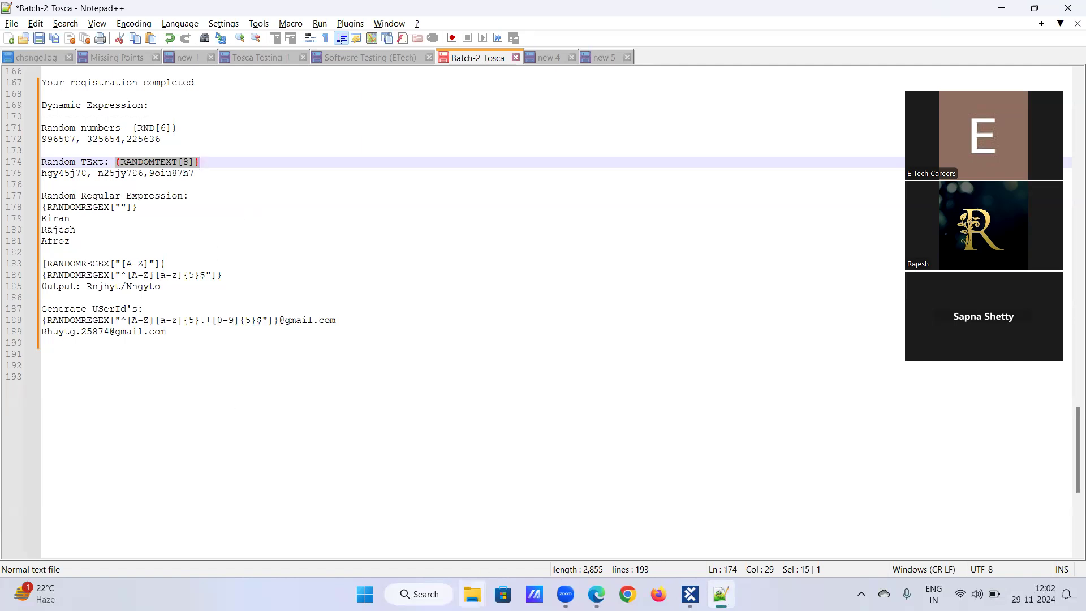
left_click(689, 594)
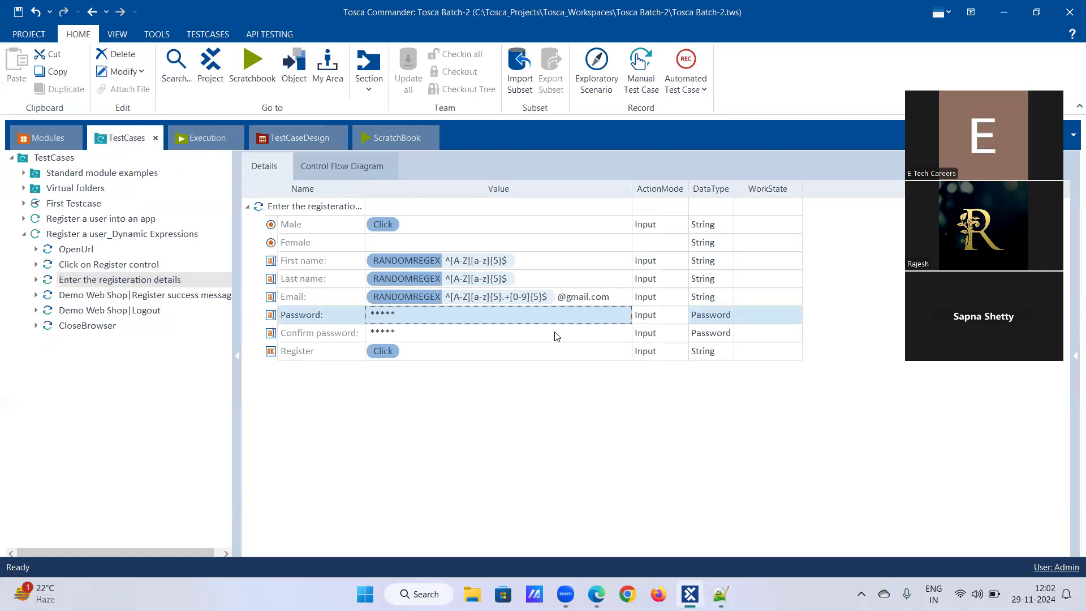
Step: Change the data type of both the Password and Confirm password steps to String
left_click(659, 320)
double_click(681, 318)
left_click(681, 318)
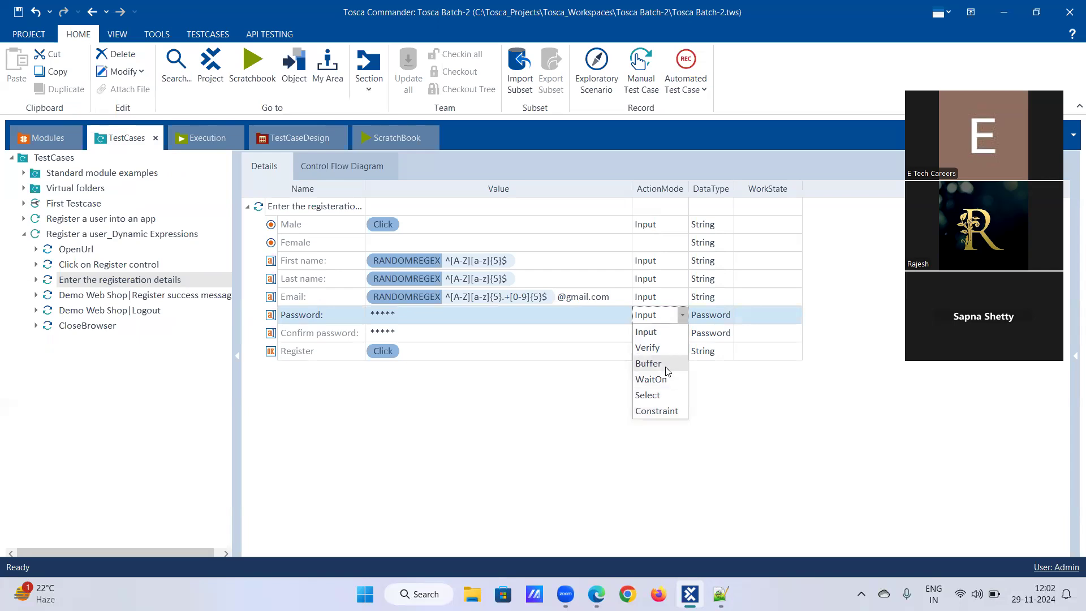
left_click(726, 317)
left_click(728, 315)
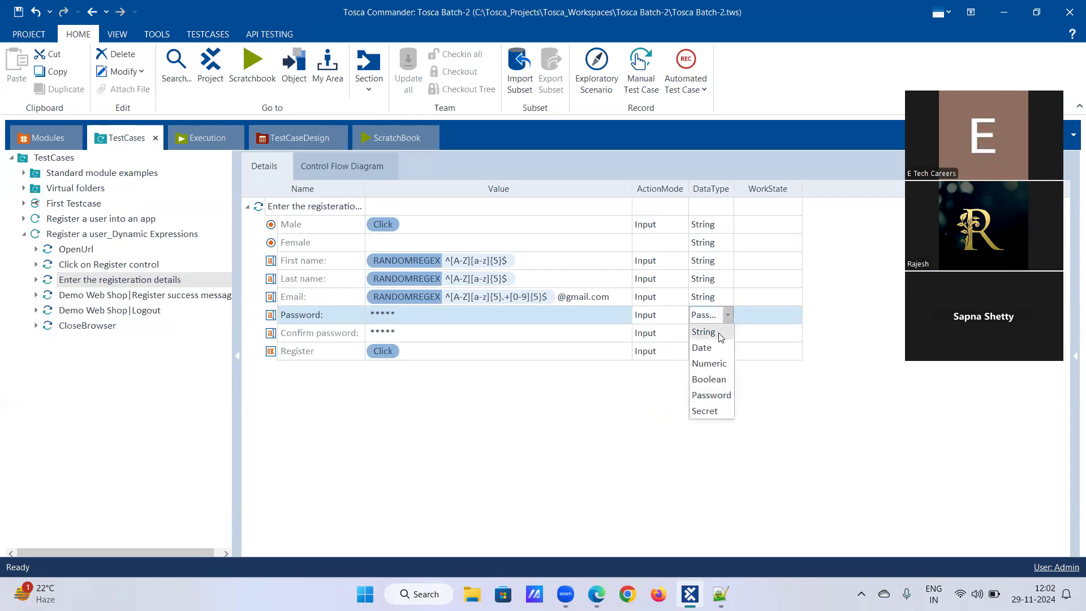
left_click(721, 338)
left_click(727, 335)
left_click(729, 336)
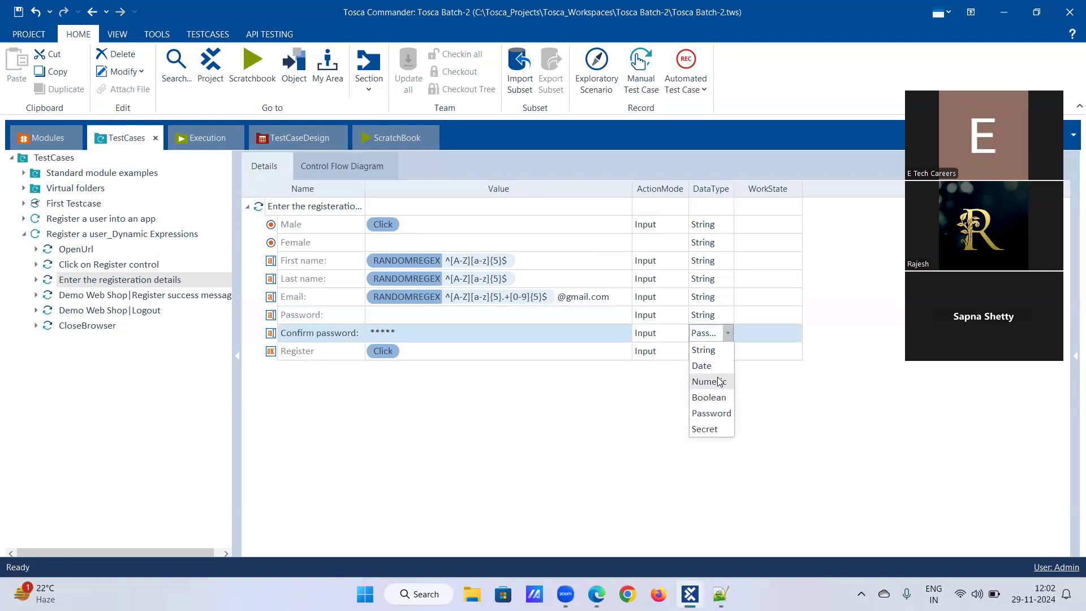
left_click(718, 351)
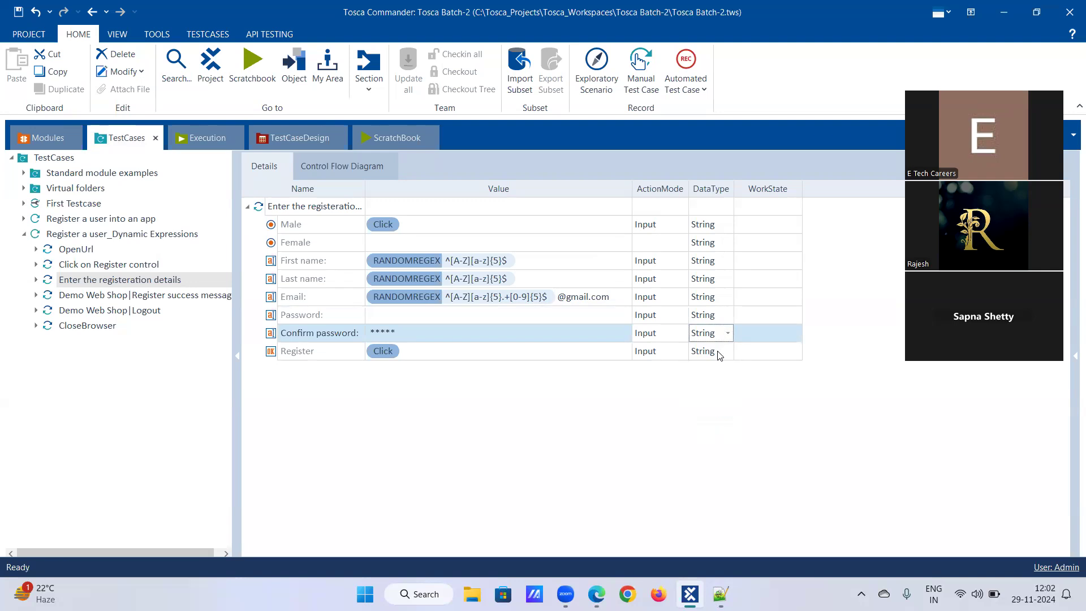
Step: Paste the random-text expression as the Password value
left_click(496, 319)
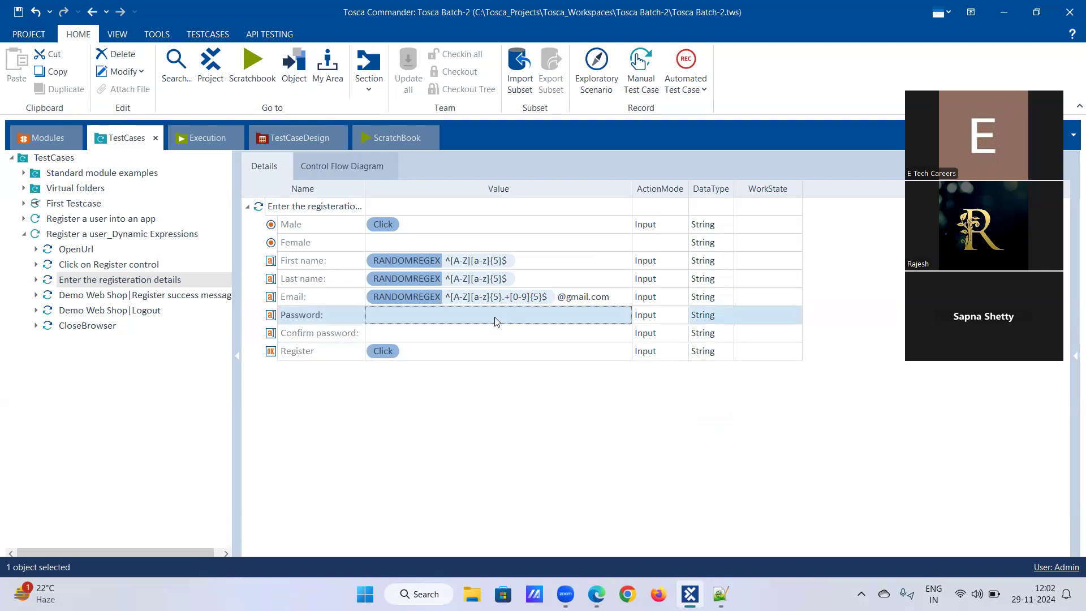
left_click(496, 316)
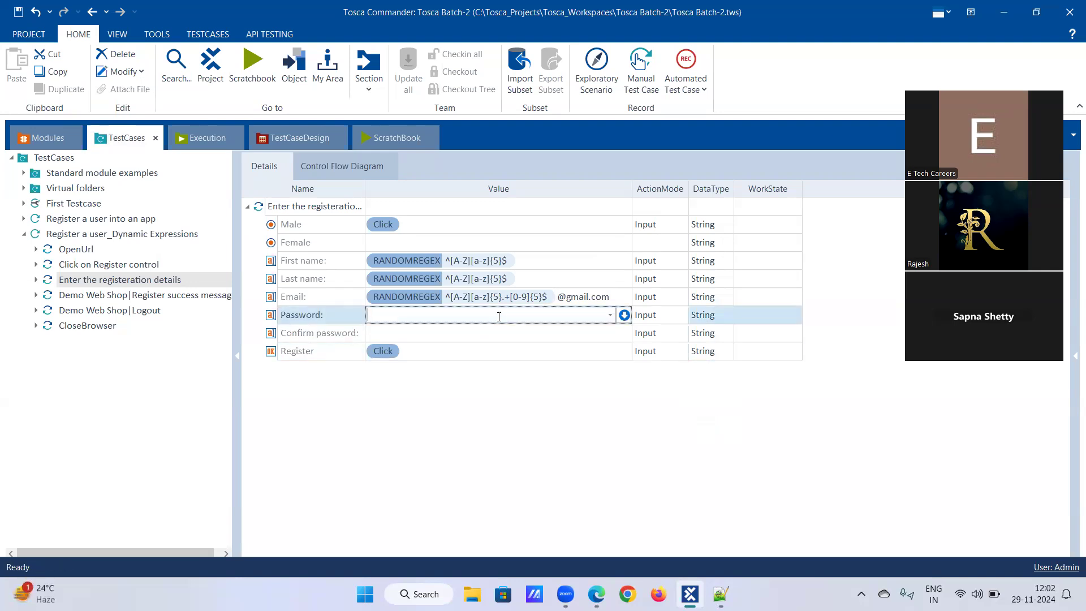
key("ctrl+v")
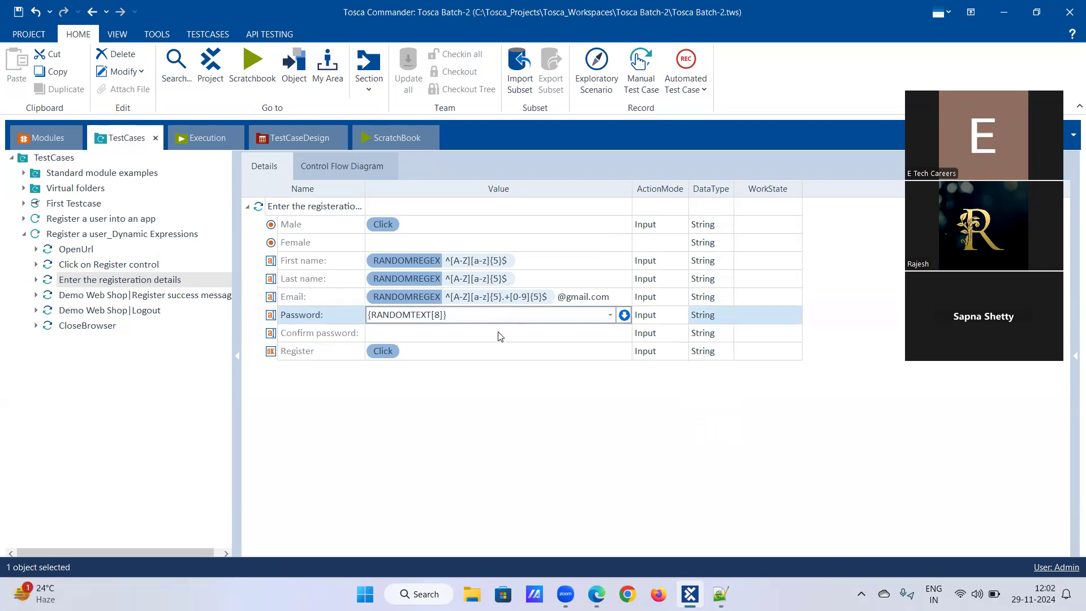
Step: Paste the same random-text expression as the Confirm password value
left_click(500, 335)
key("ctrl+v")
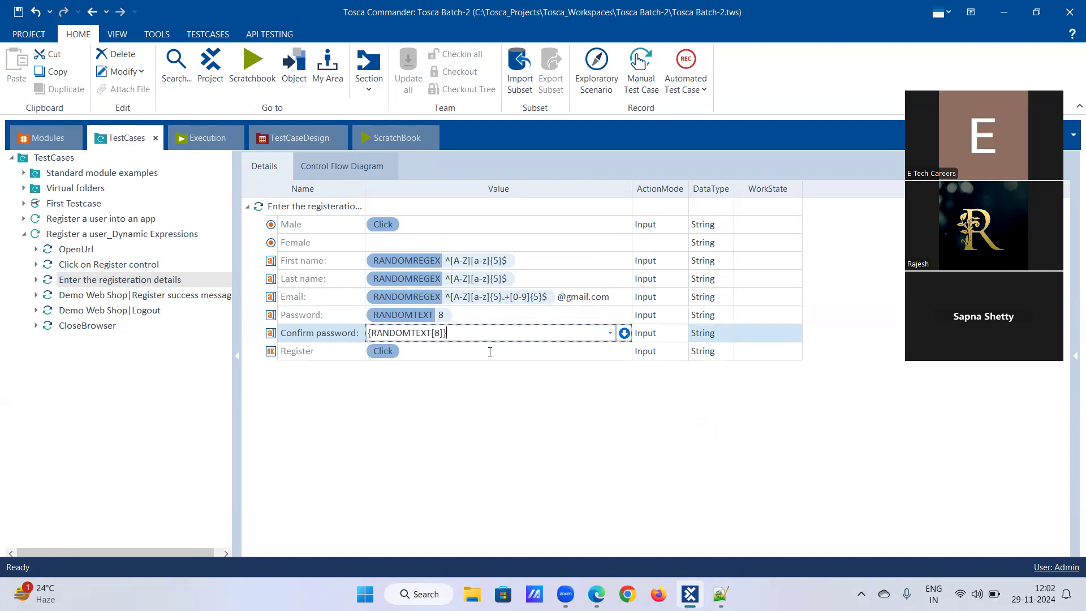
left_click(469, 356)
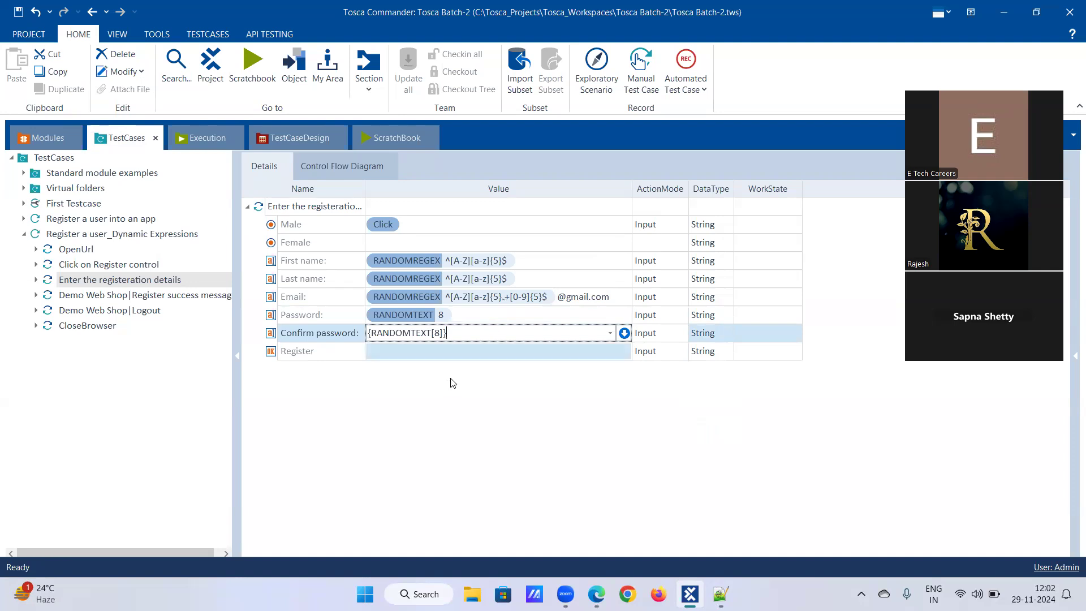
Step: Reset the Confirm password step back to its default empty value and Password data type
left_click(457, 337)
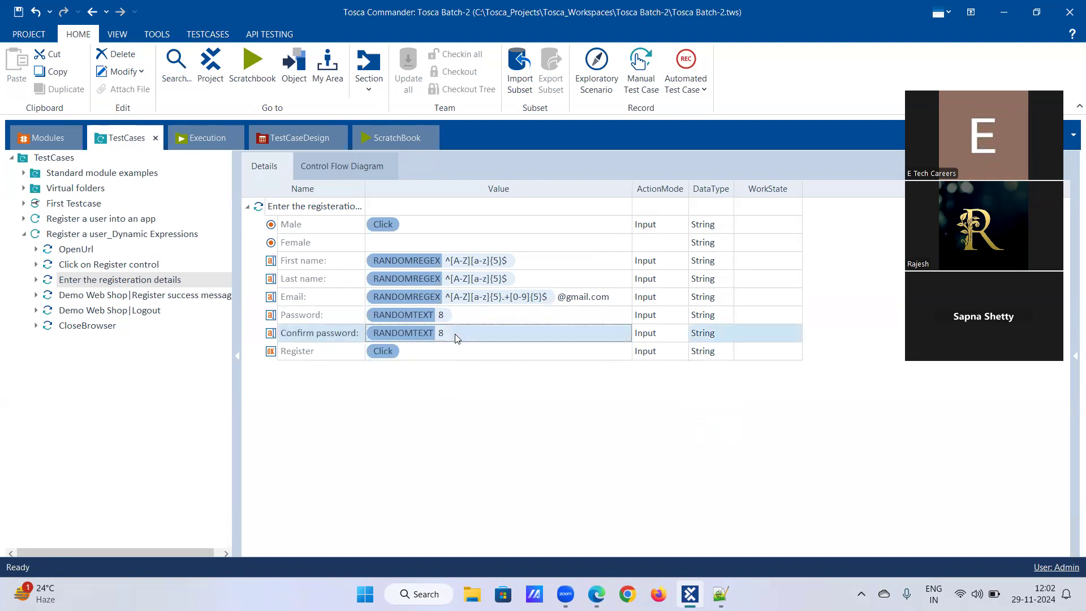
right_click(455, 335)
left_click(483, 304)
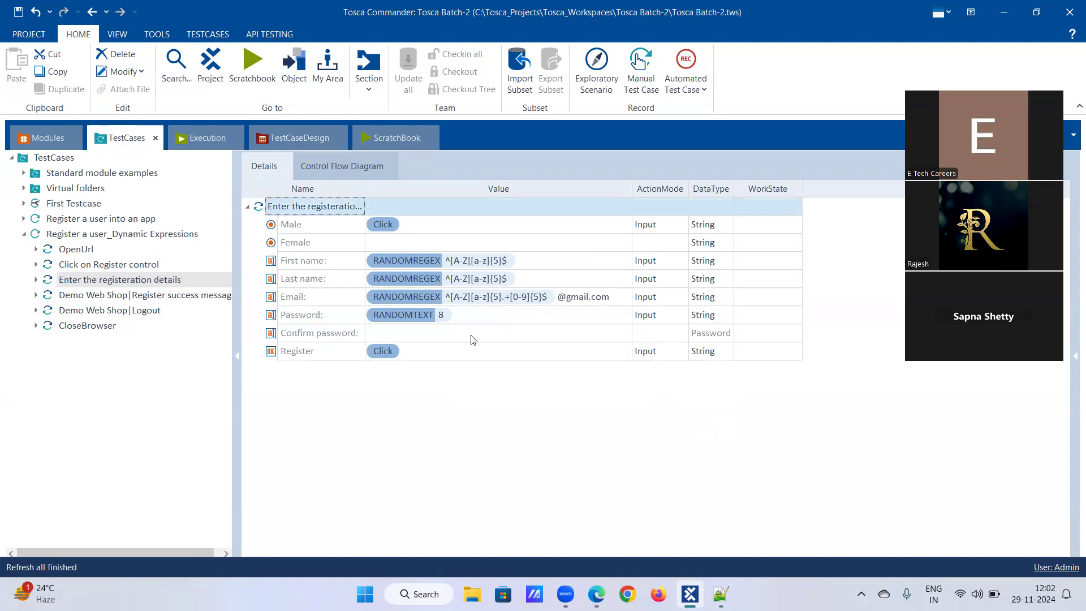
left_click(465, 337)
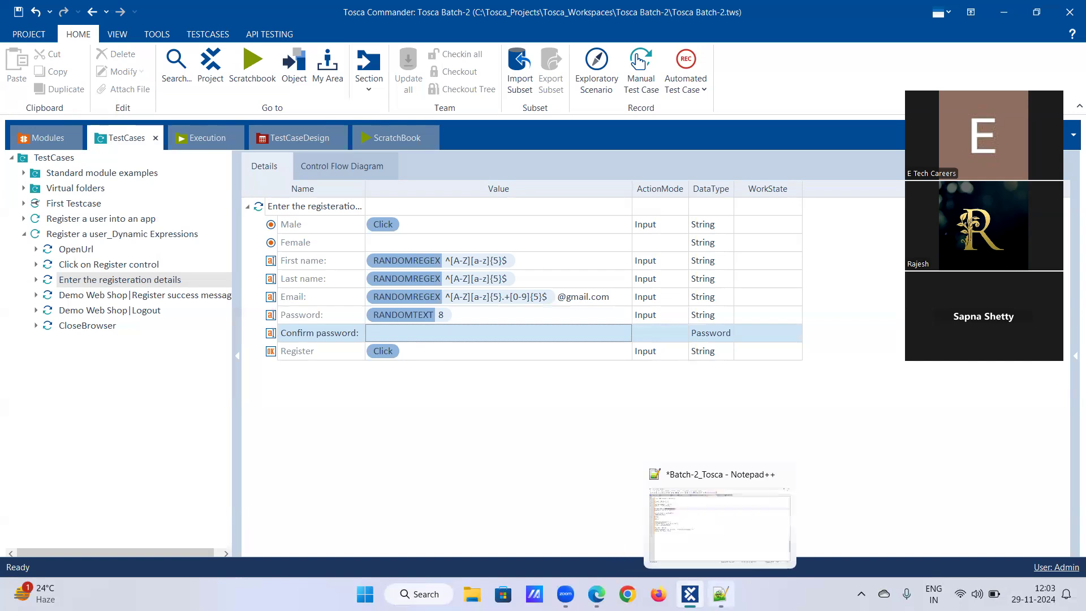
Step: Add a "Buffer:" heading to the notes two lines below the user-ID examples
left_click(720, 594)
left_click(215, 344)
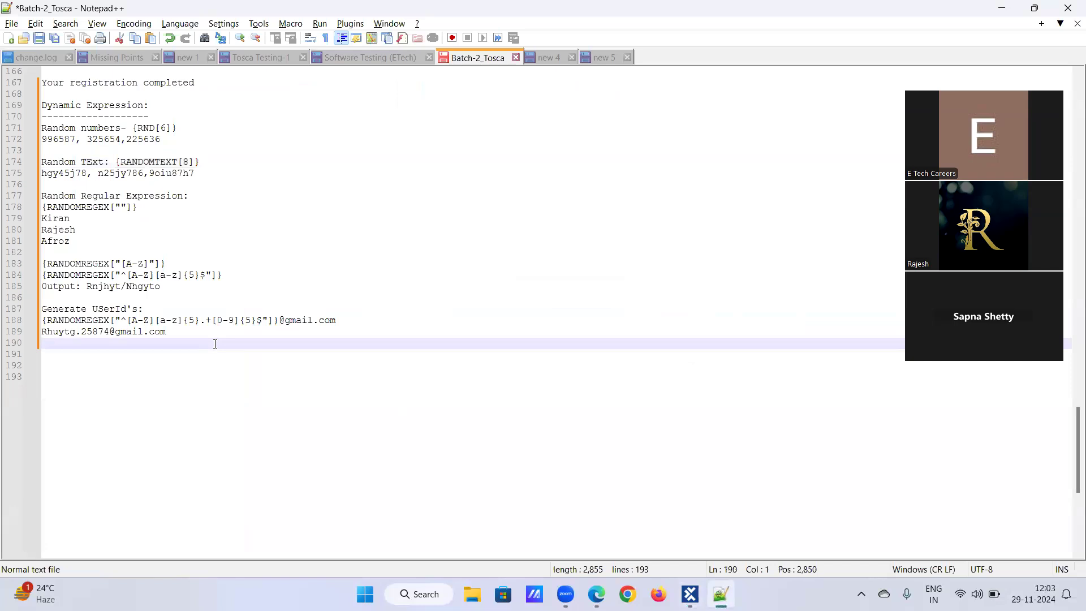
key("Return")
key("Return")
type("B")
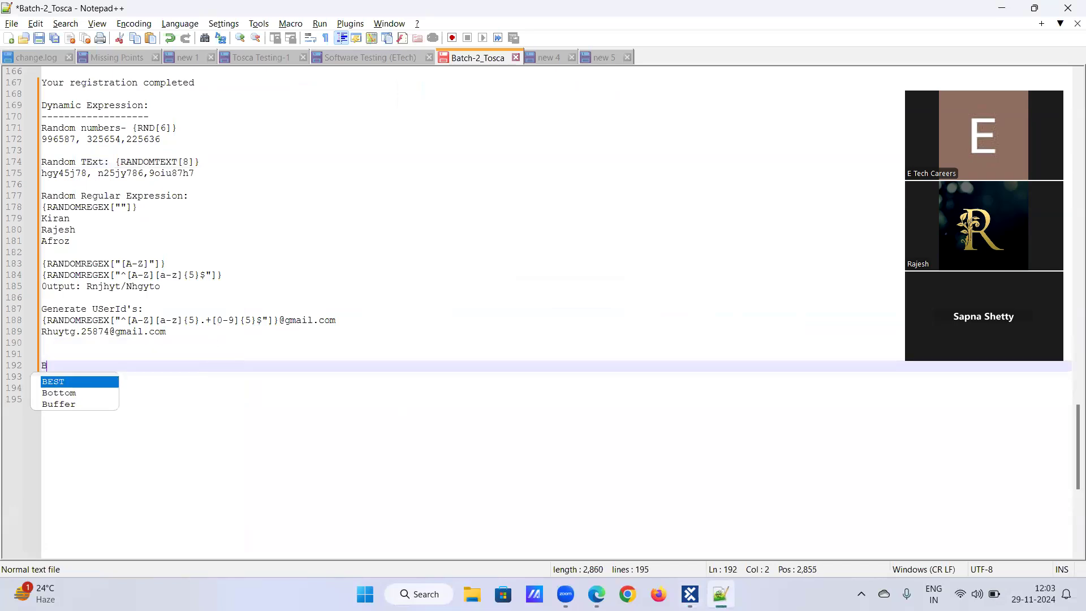
type("uffer:")
key("Return")
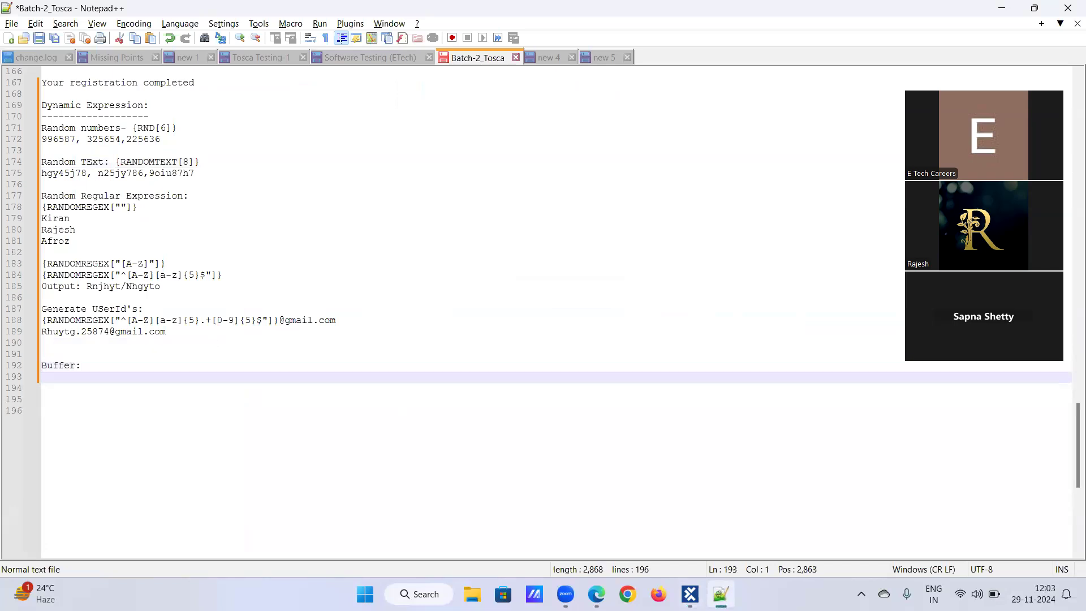
Step: Write the definition "It is a temporary storage which will store the values and can be reused at later point of time." under it
type("It is ")
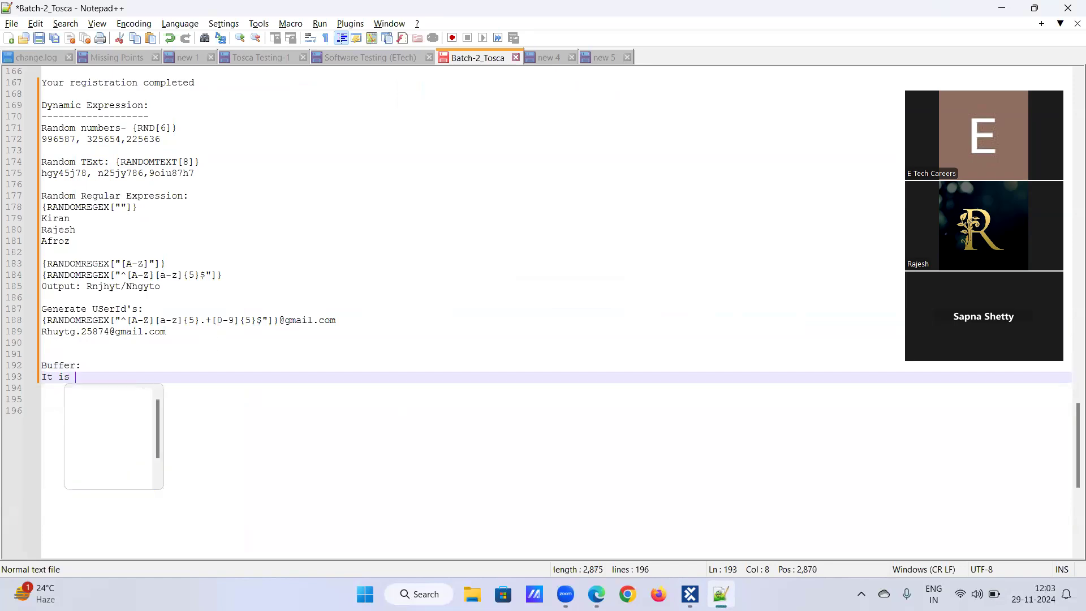
type("a temporarty")
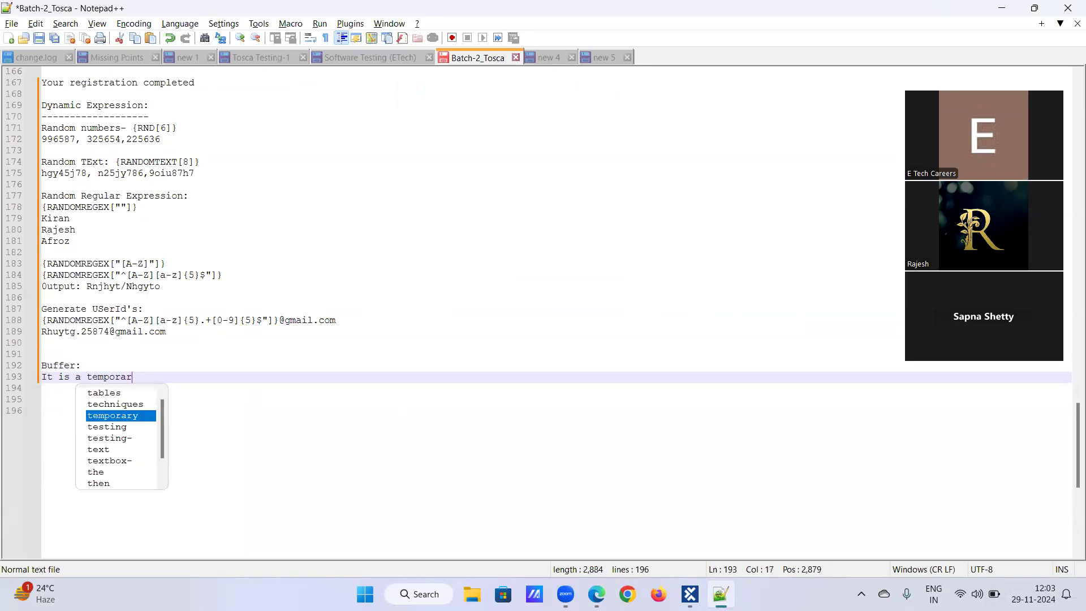
key("BackSpace")
key("BackSpace")
key("BackSpace")
type("y ")
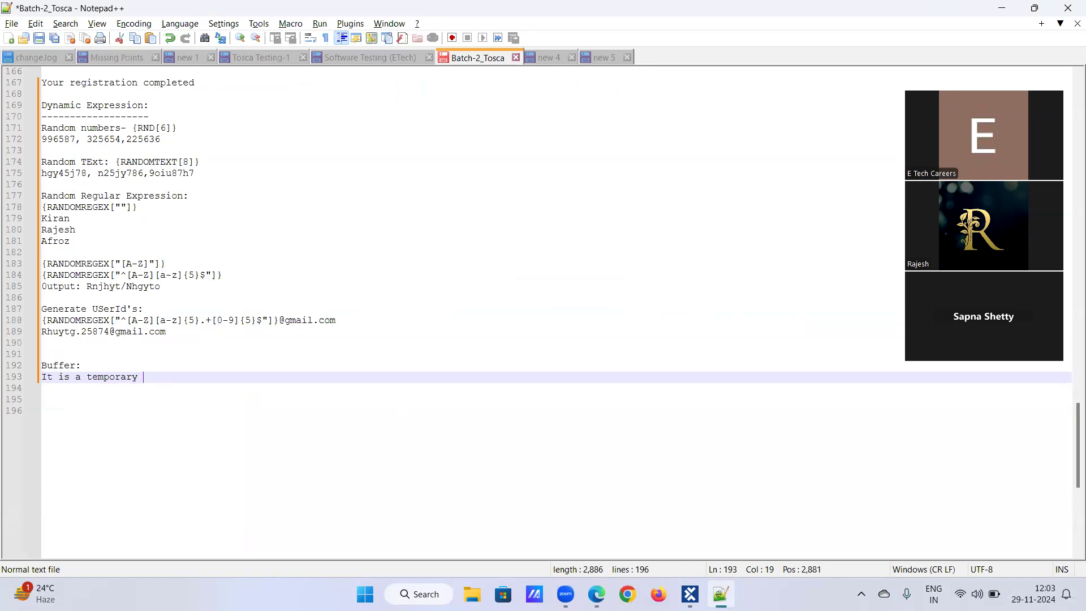
type("stprag")
key("BackSpace")
key("BackSpace")
key("BackSpace")
key("BackSpace")
type("or")
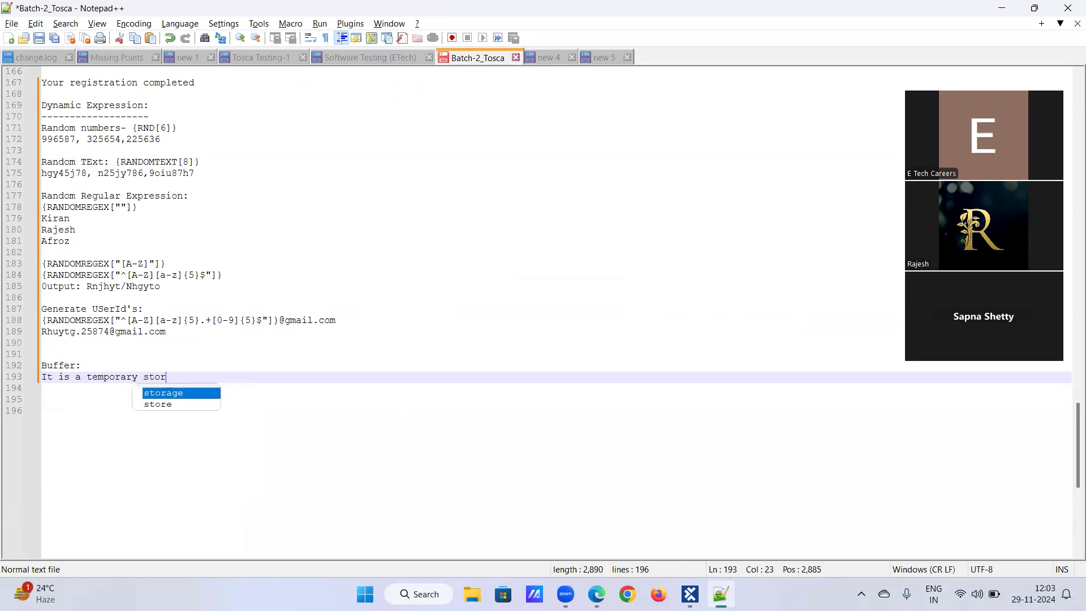
type("age which wi")
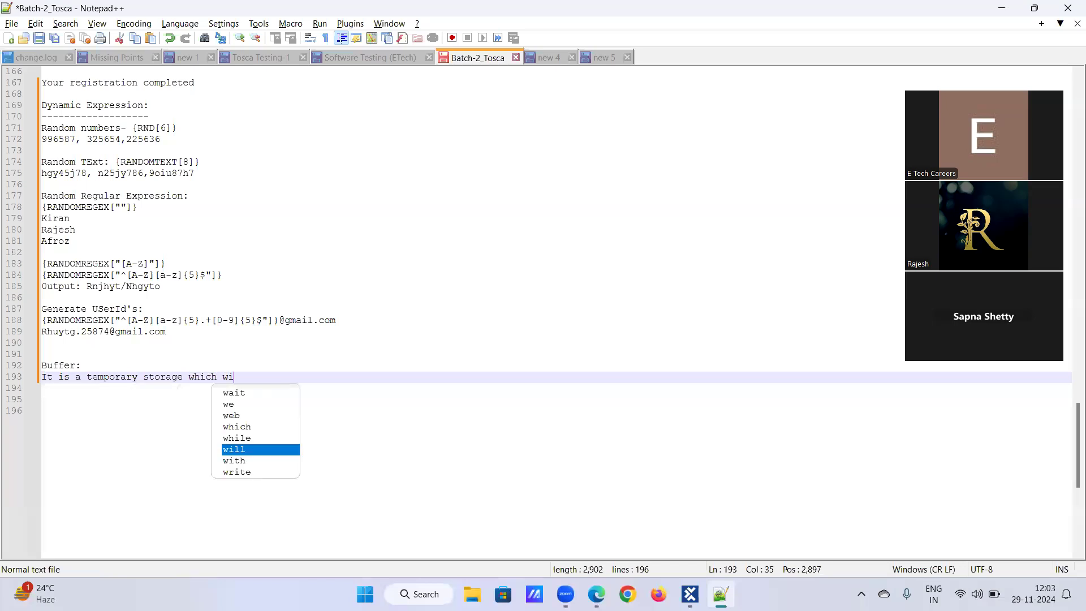
type("ll store the ")
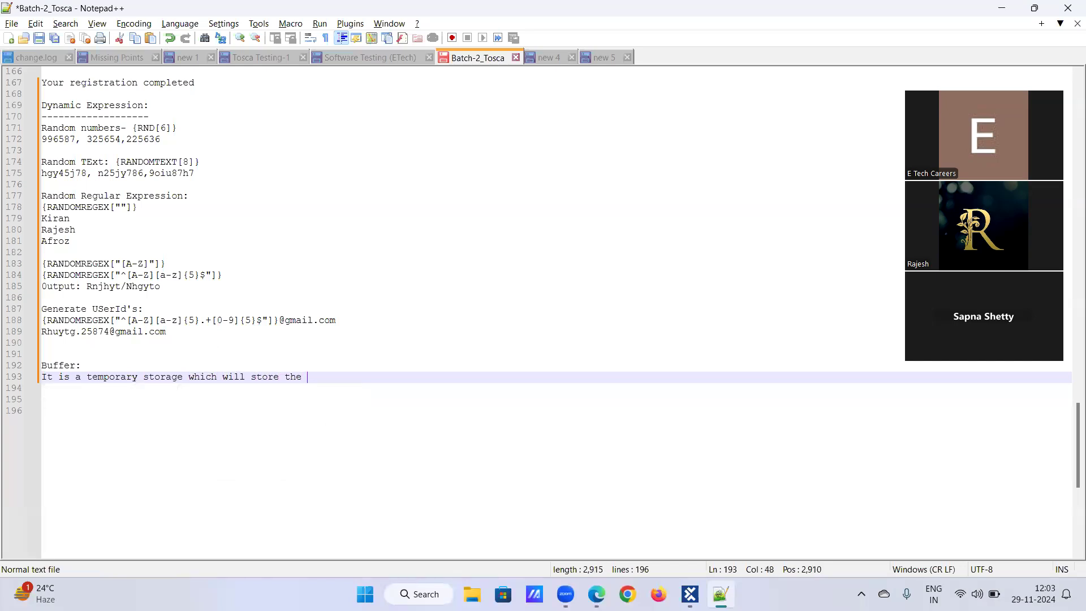
type("values and can be reus")
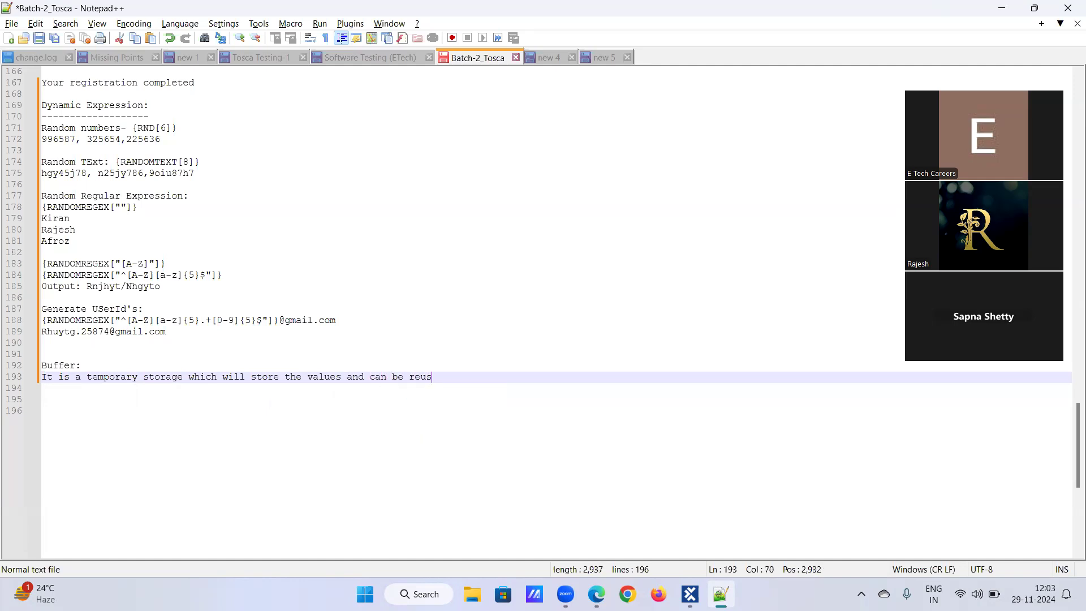
type("ed ")
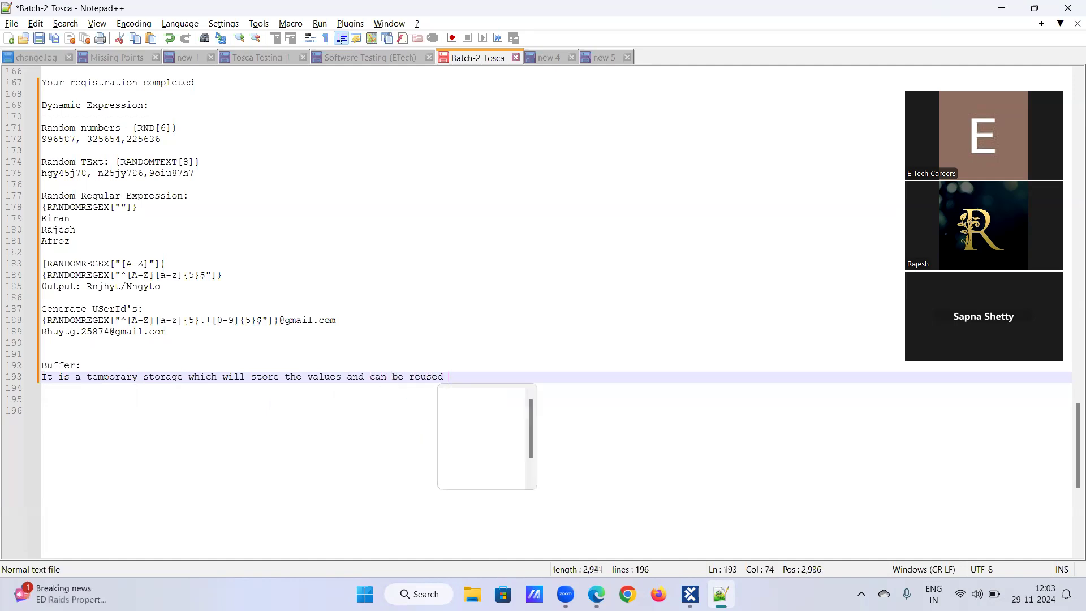
type("at later point of time")
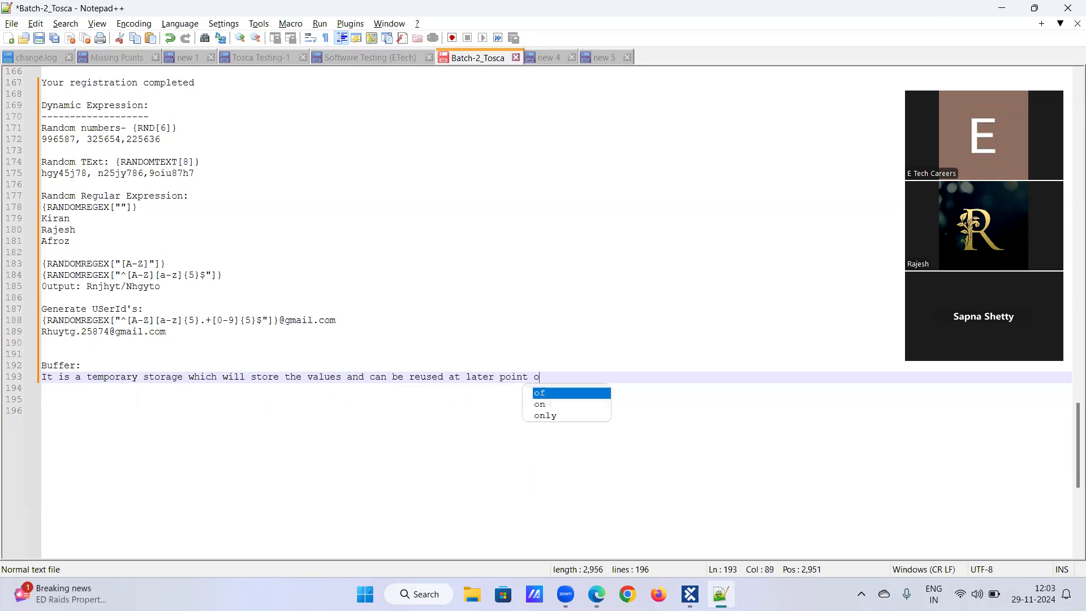
key("BackSpace")
type(".")
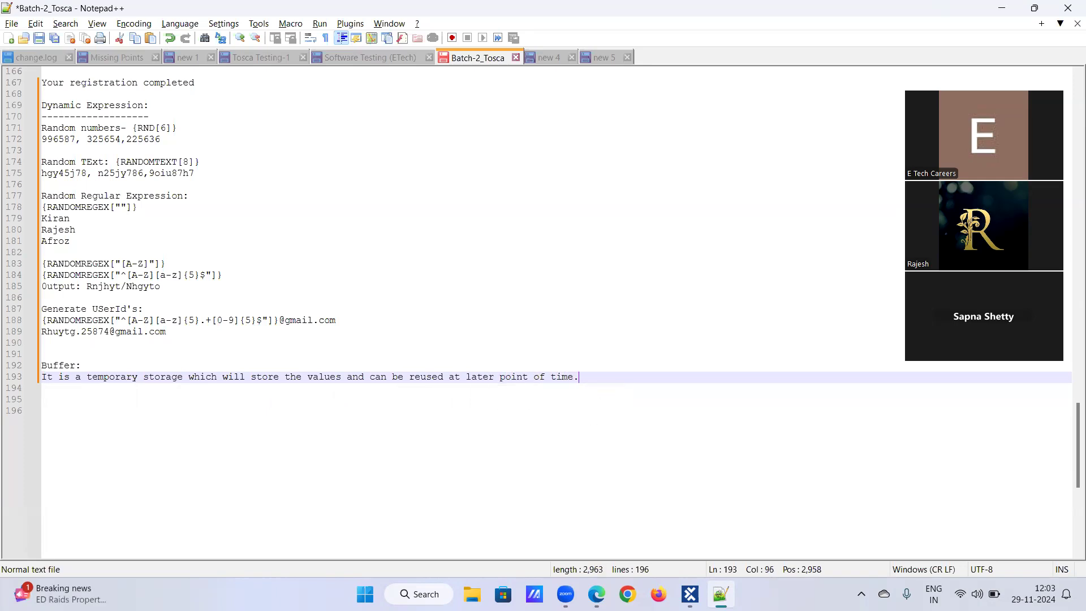
key("Return")
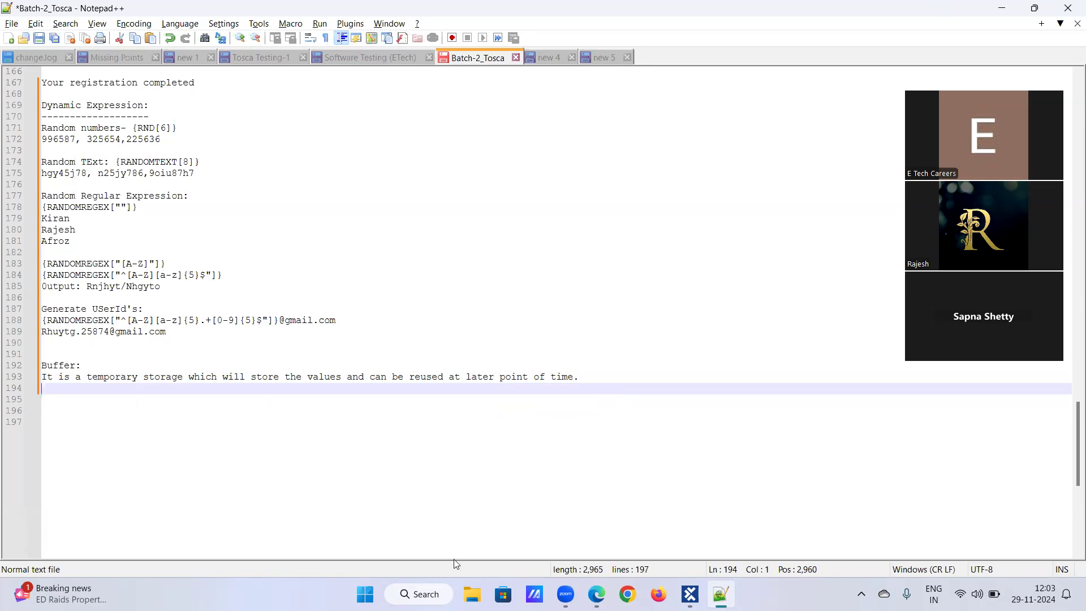
Step: Jump from the registration test step to its Register Details module and select the module's Password attribute
left_click(720, 594)
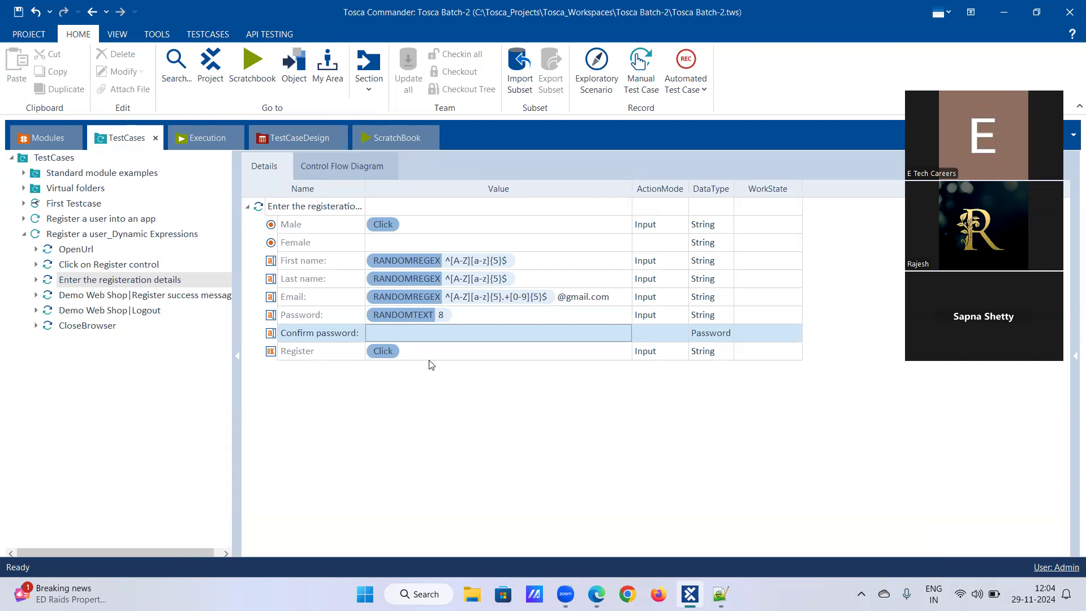
left_click(129, 282)
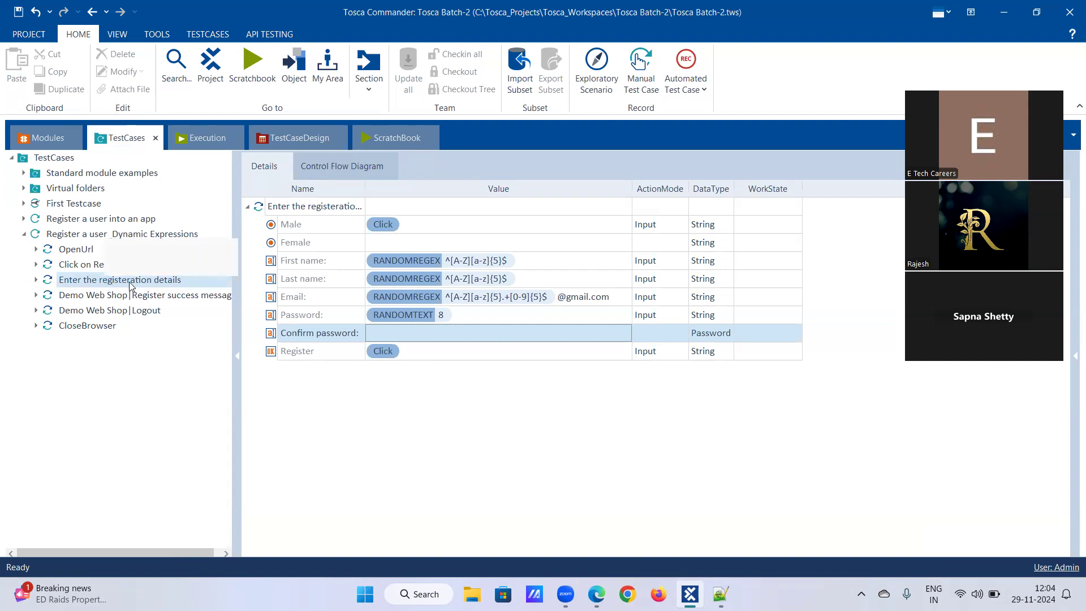
right_click(129, 282)
left_click(166, 290)
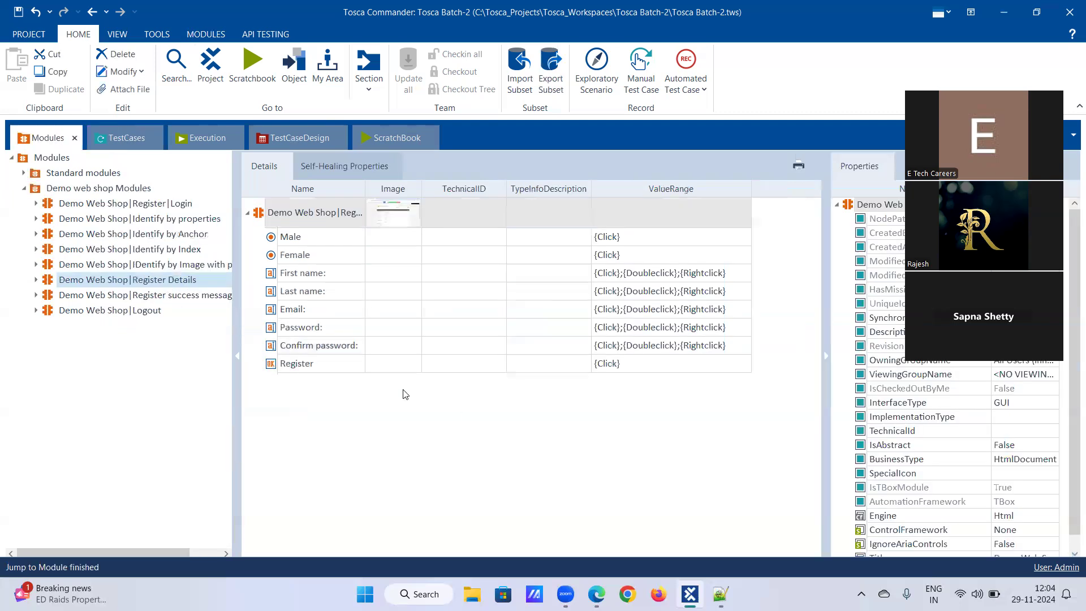
left_click(36, 280)
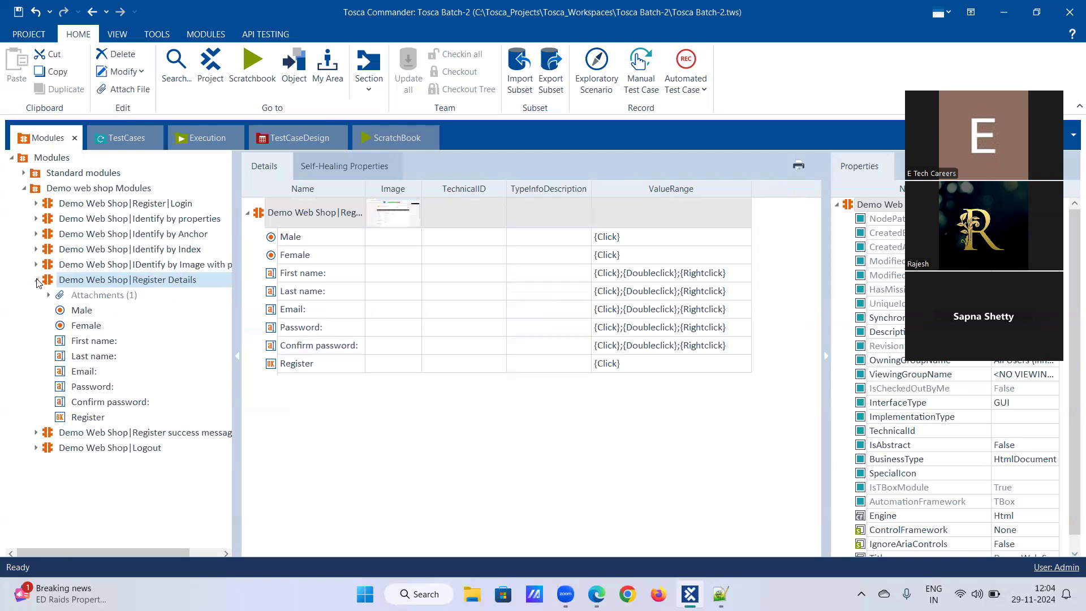
left_click(91, 387)
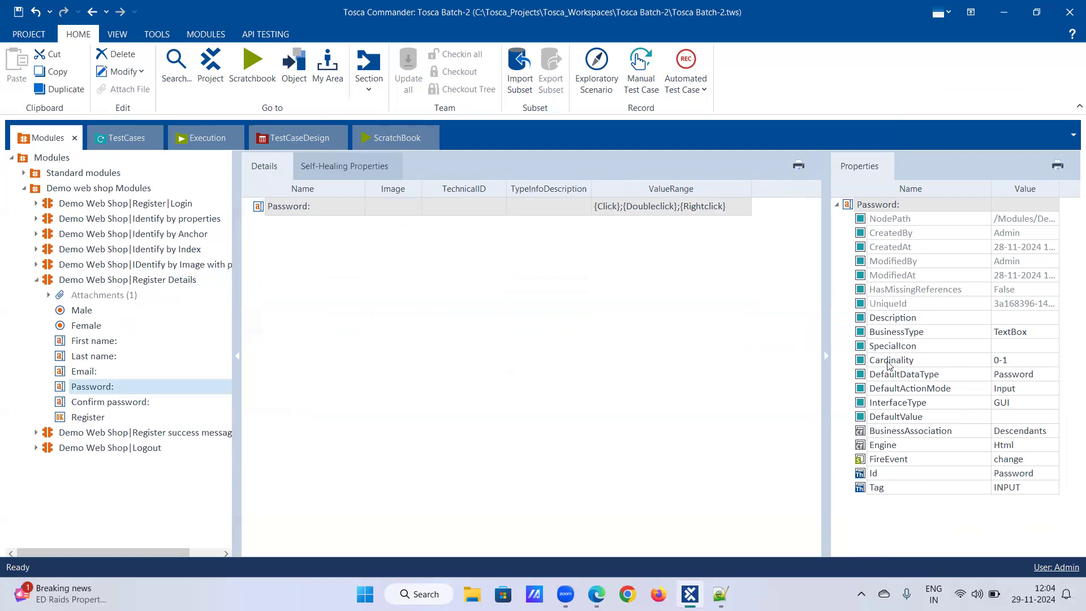
Step: Set the Password attribute's cardinality to 0-N in the Register Details module
left_click(1022, 366)
key("BackSpace")
type("N")
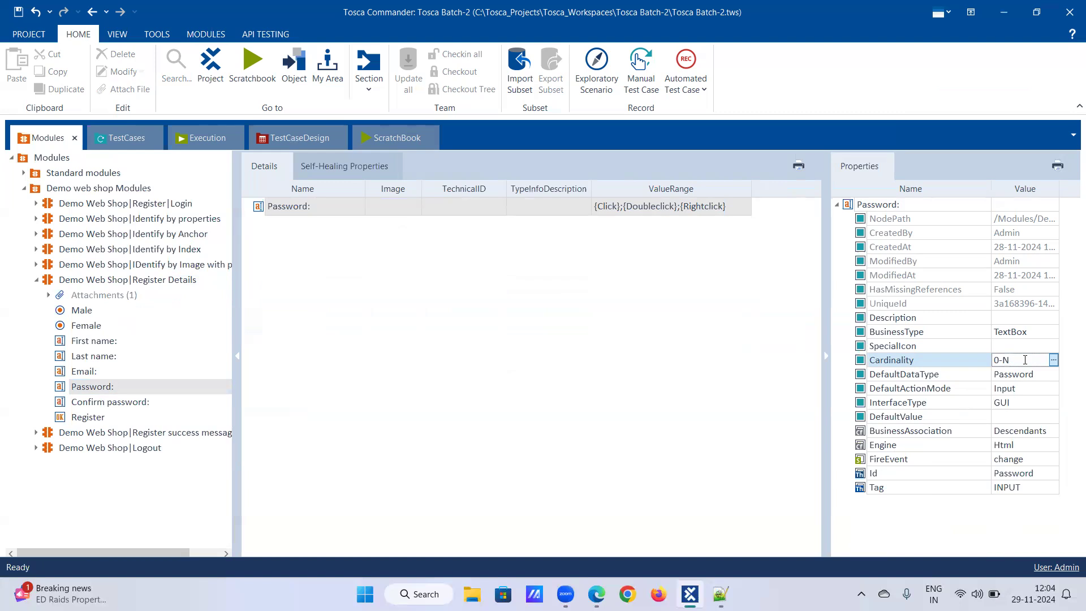
key("Return")
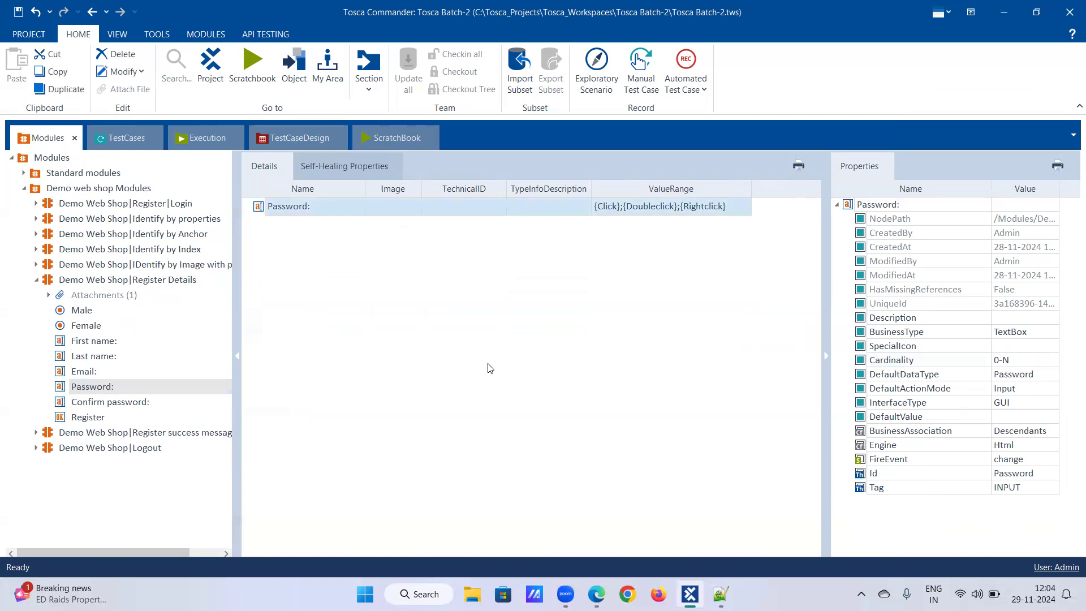
left_click(488, 364)
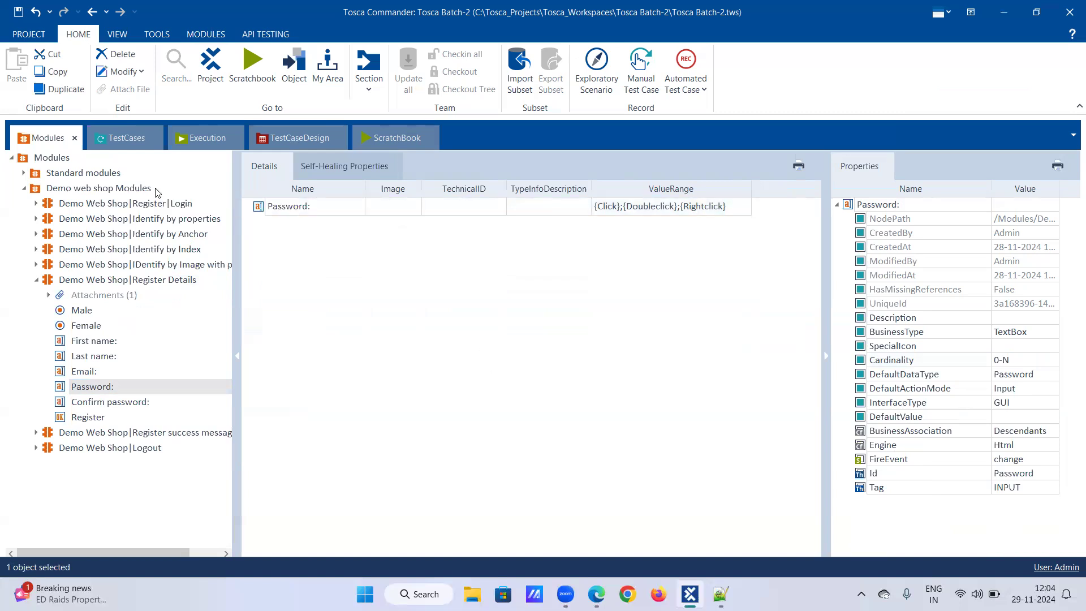
Step: Select the module's Confirm password attribute and set its cardinality to 0-N
left_click(130, 149)
left_click(106, 406)
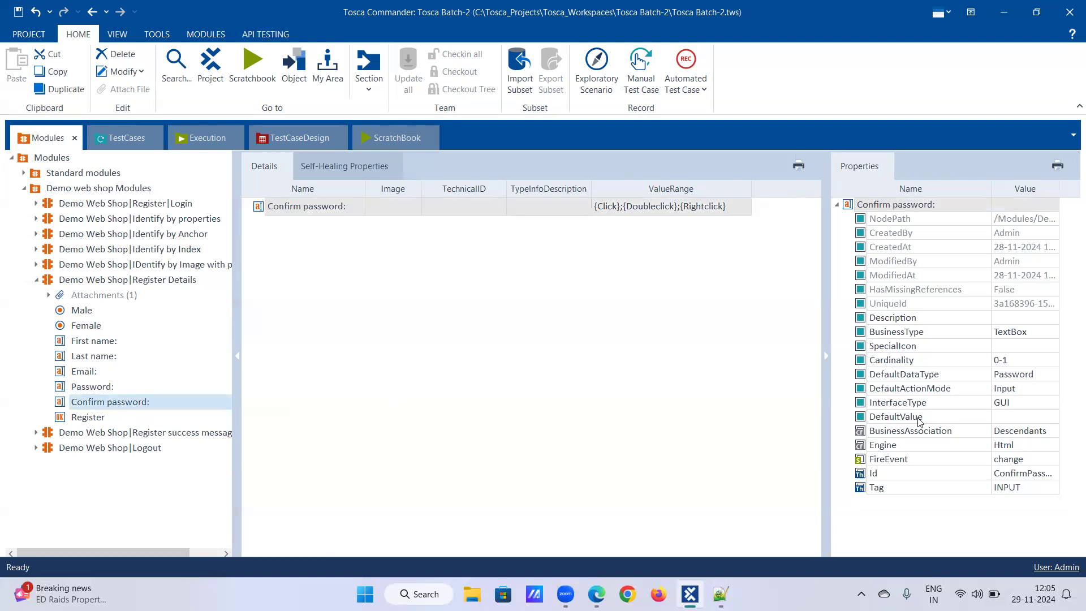
left_click(1023, 361)
key("BackSpace")
type("N")
key("Return")
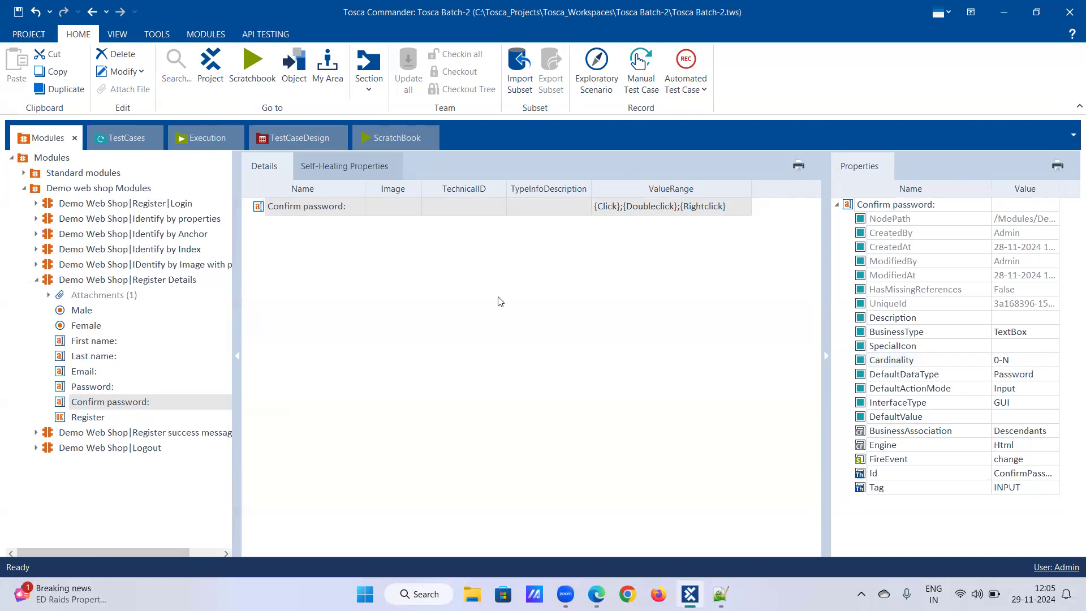
Step: Open the registration test step and enter PWD as the value of the new second Password row
left_click(102, 131)
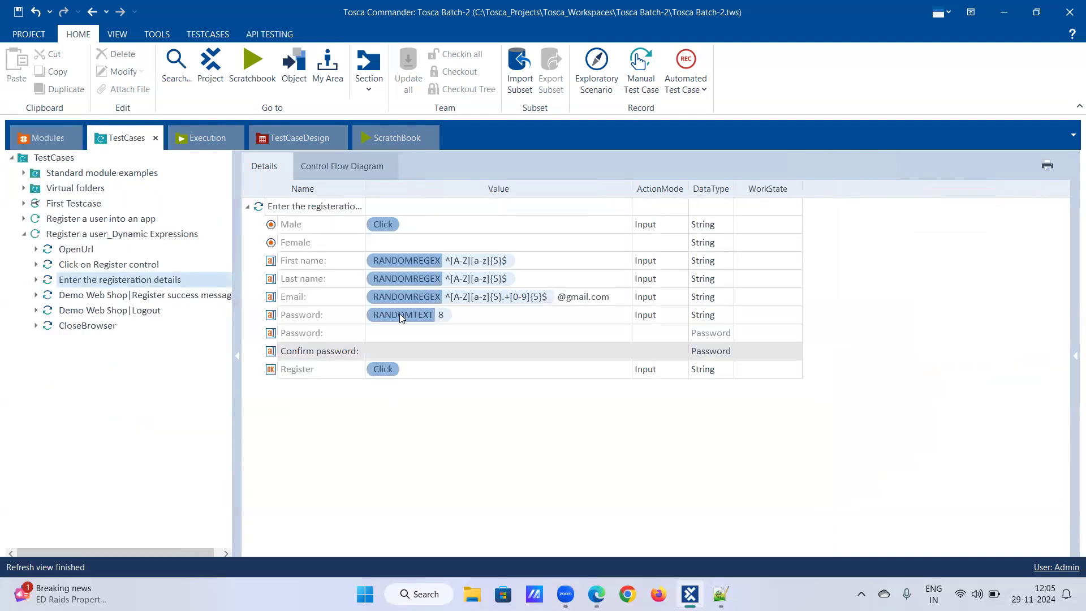
left_click(406, 337)
left_click(413, 348)
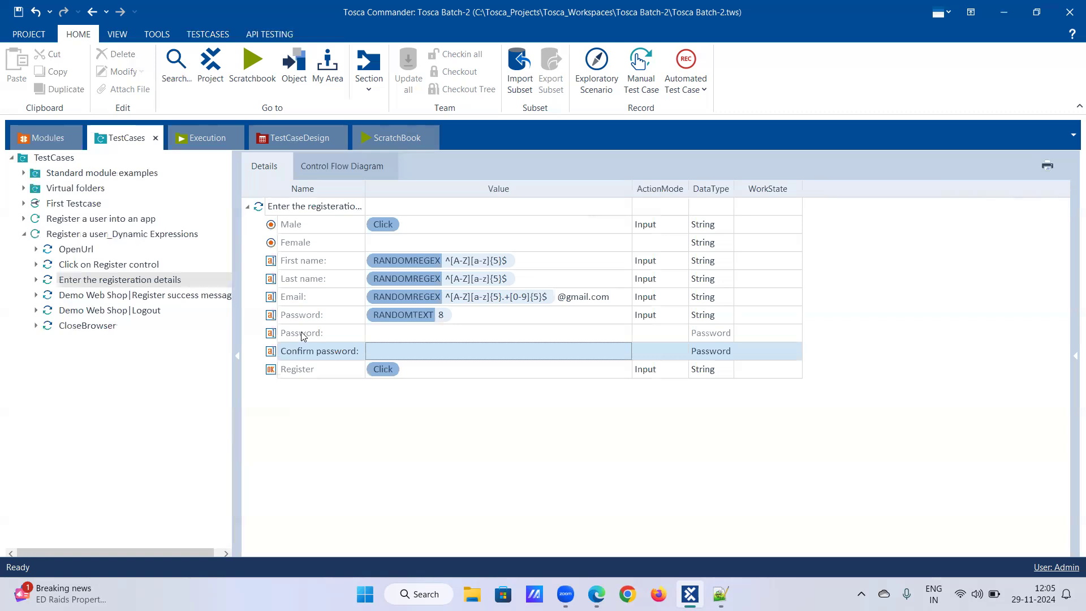
left_click(390, 337)
left_click(390, 334)
right_click(390, 332)
key("Escape")
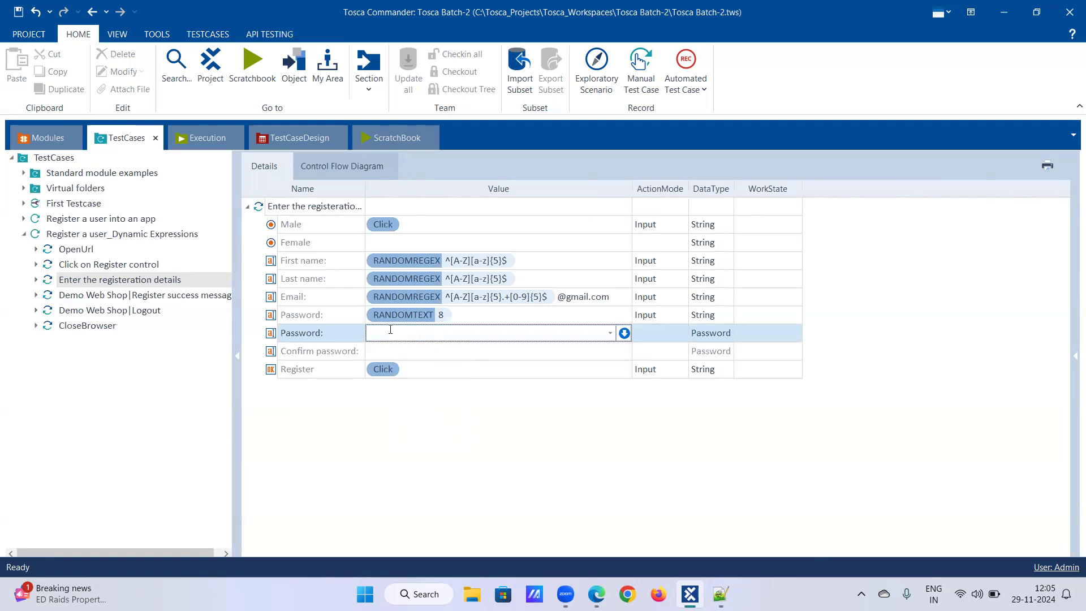
type("PWD")
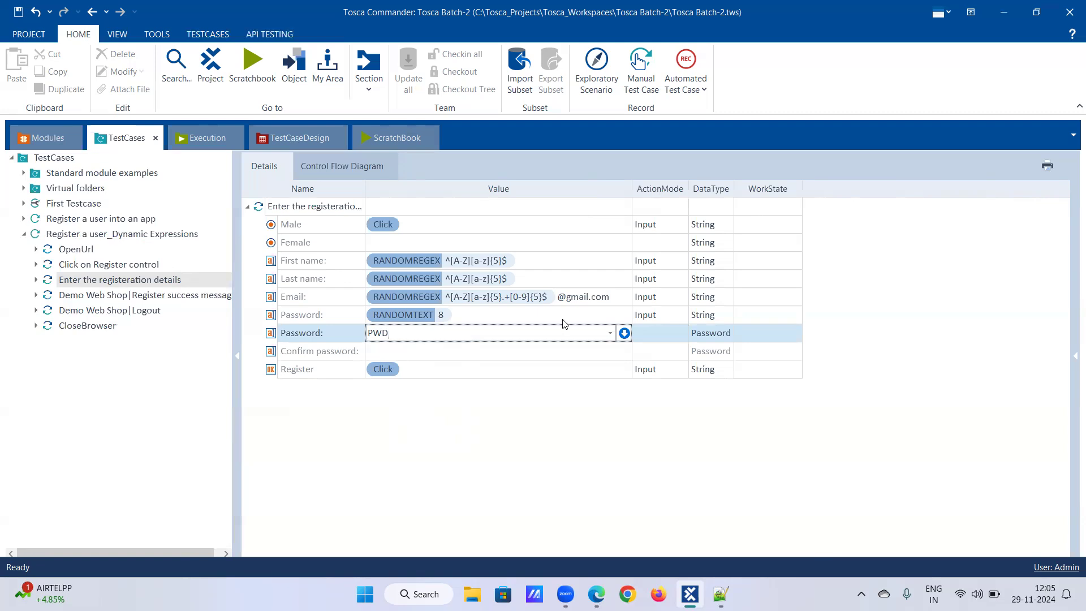
Step: Set that Password row's action mode to Buffer
left_click(662, 334)
left_click(687, 336)
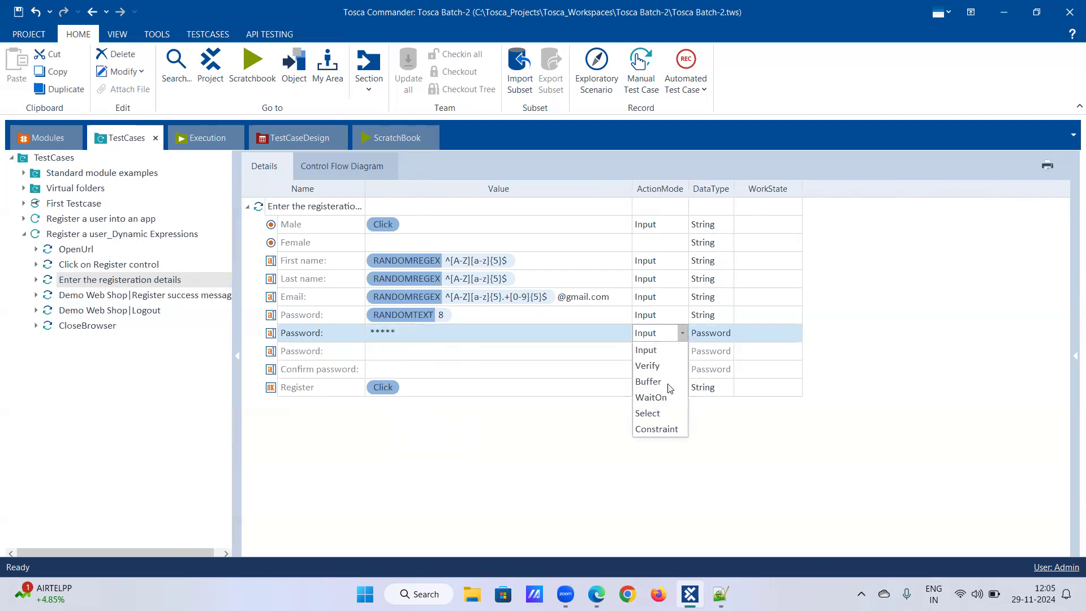
left_click(668, 375)
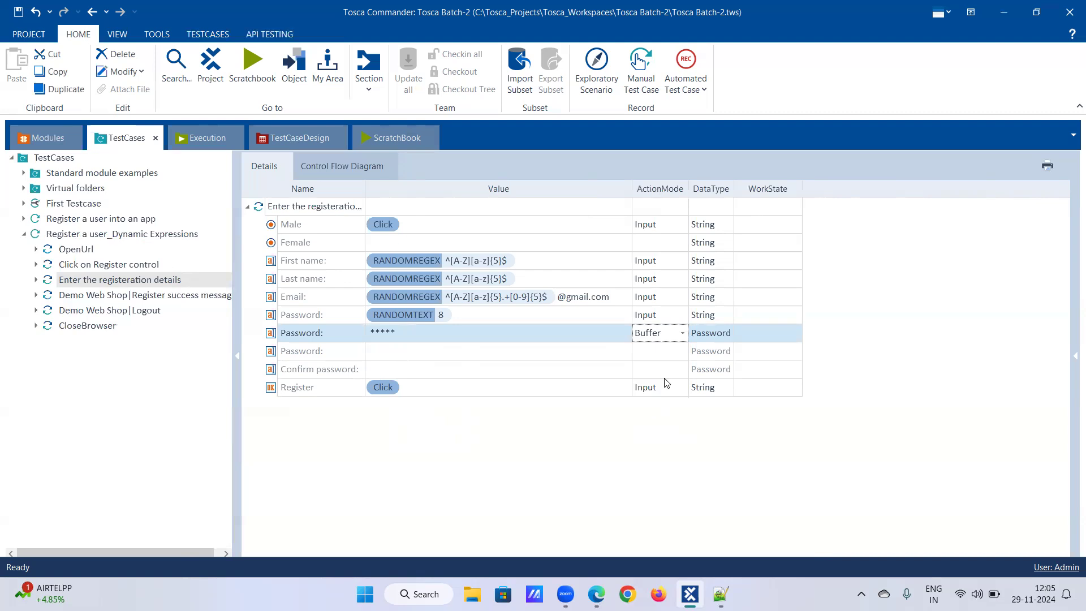
Step: Change the buffer Password row's data type to String
left_click(707, 350)
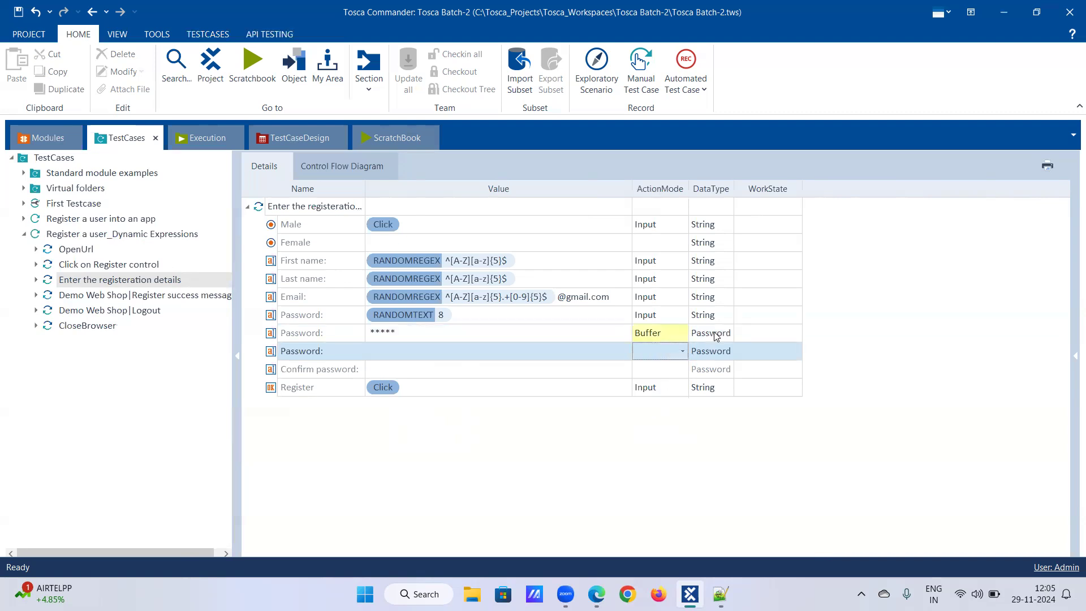
left_click(717, 335)
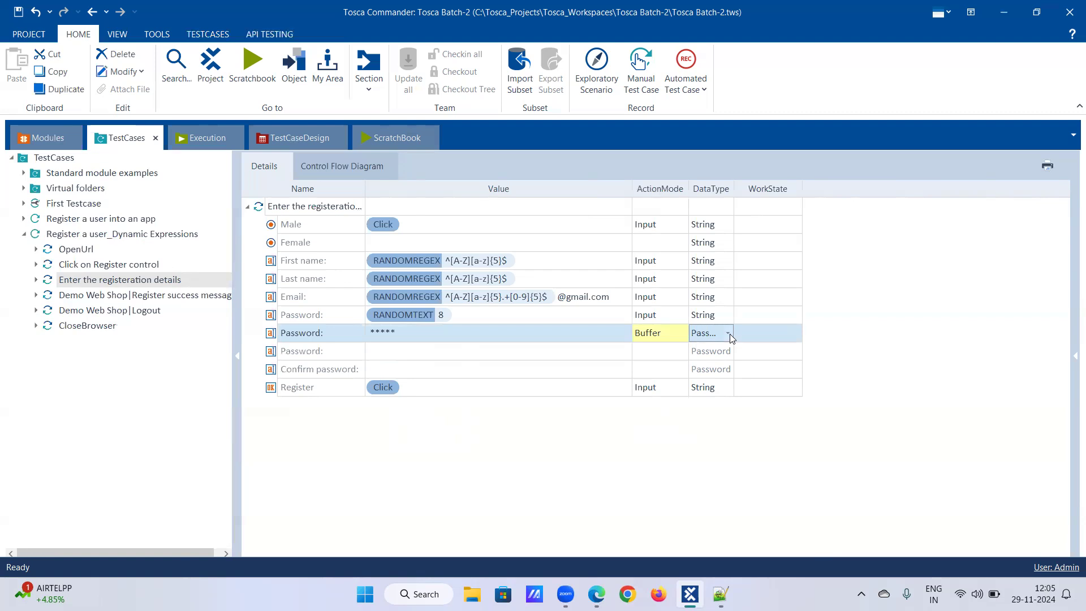
left_click(728, 334)
left_click(723, 361)
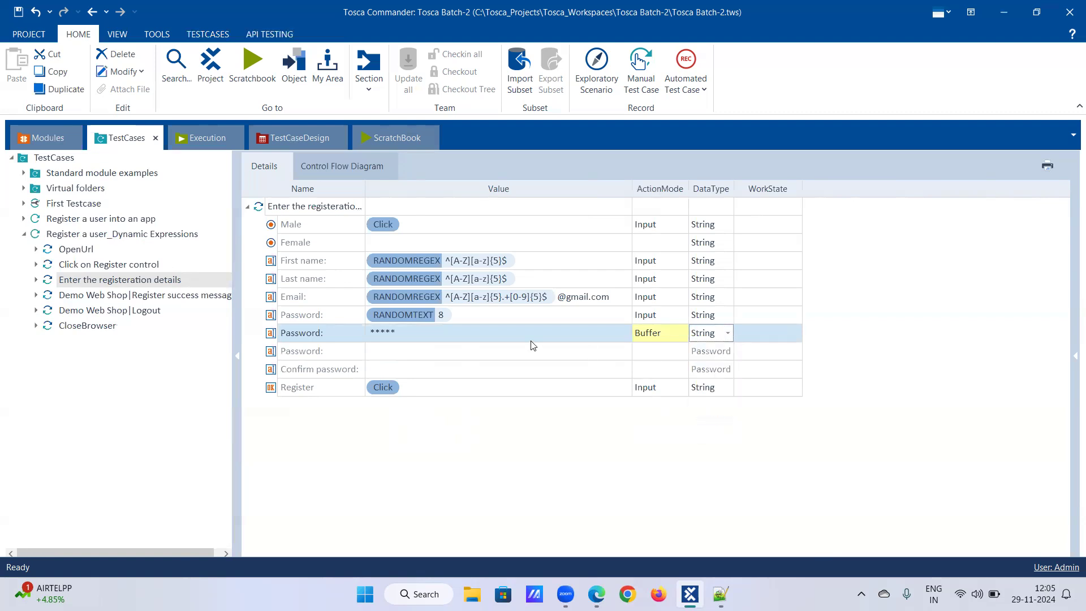
Step: Re-enter PWD as the value of the buffer Password row
left_click(522, 335)
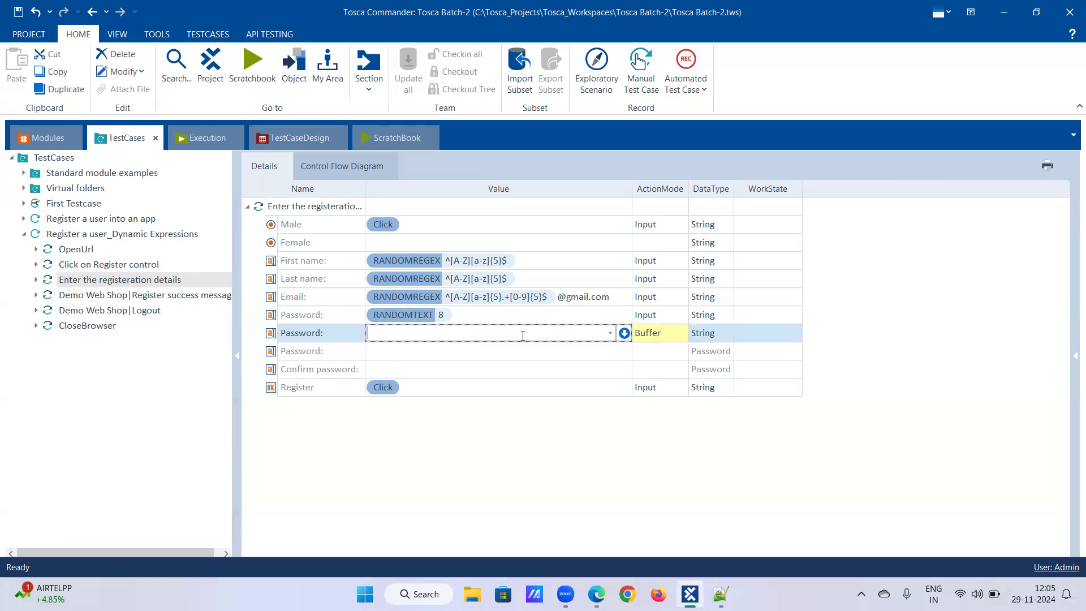
type("PWD")
key("Return")
left_click(520, 353)
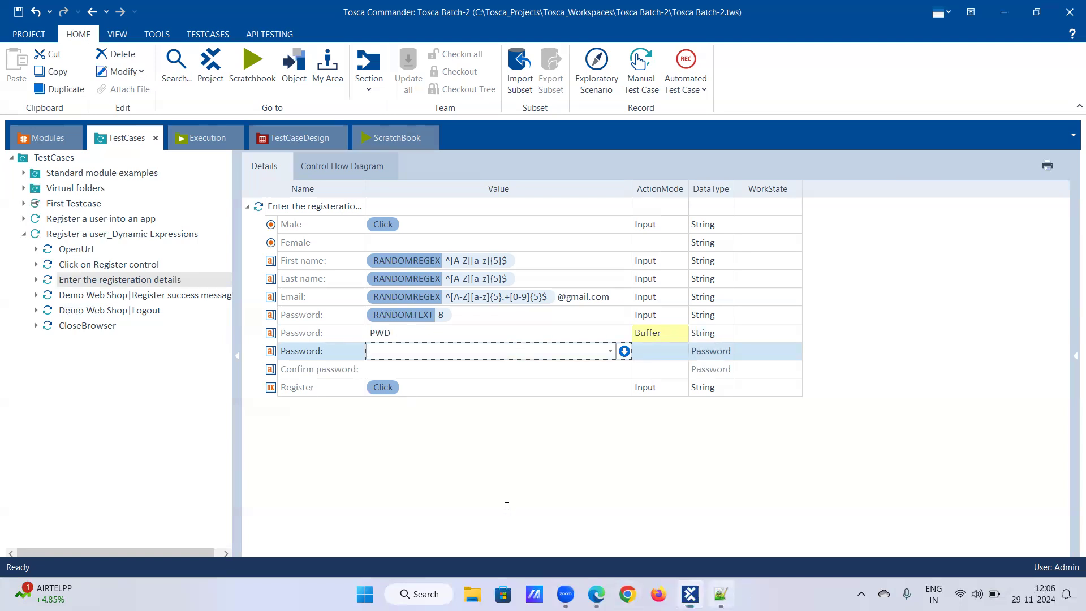
Step: Switch to Notepad++ and add the line "Hygtrf = PWD" under the buffer definition
key("alt+Tab")
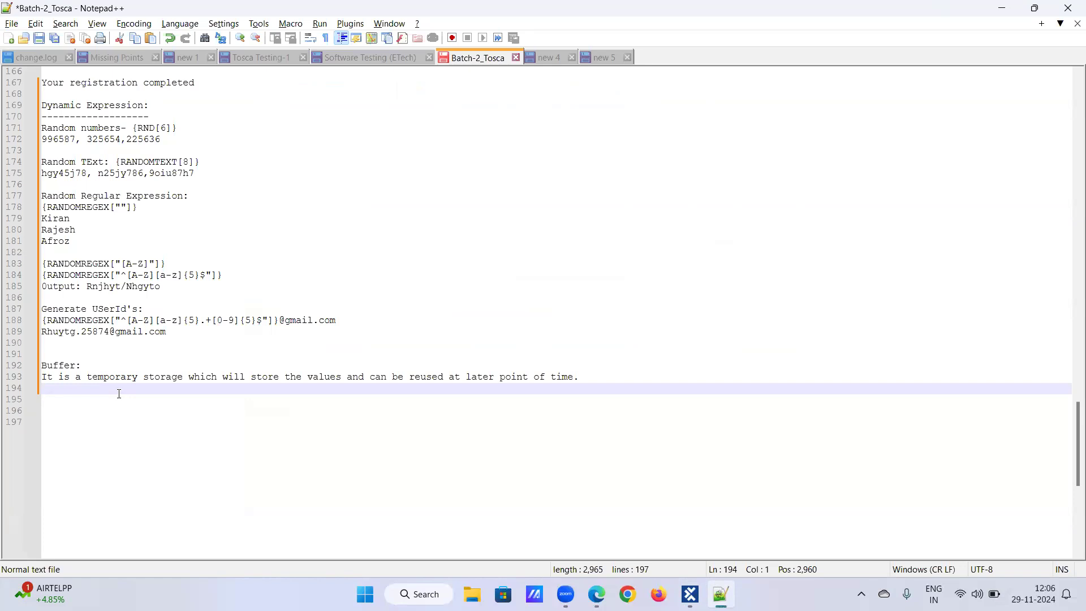
type("Hygtrf")
type("= PWD")
key("Return")
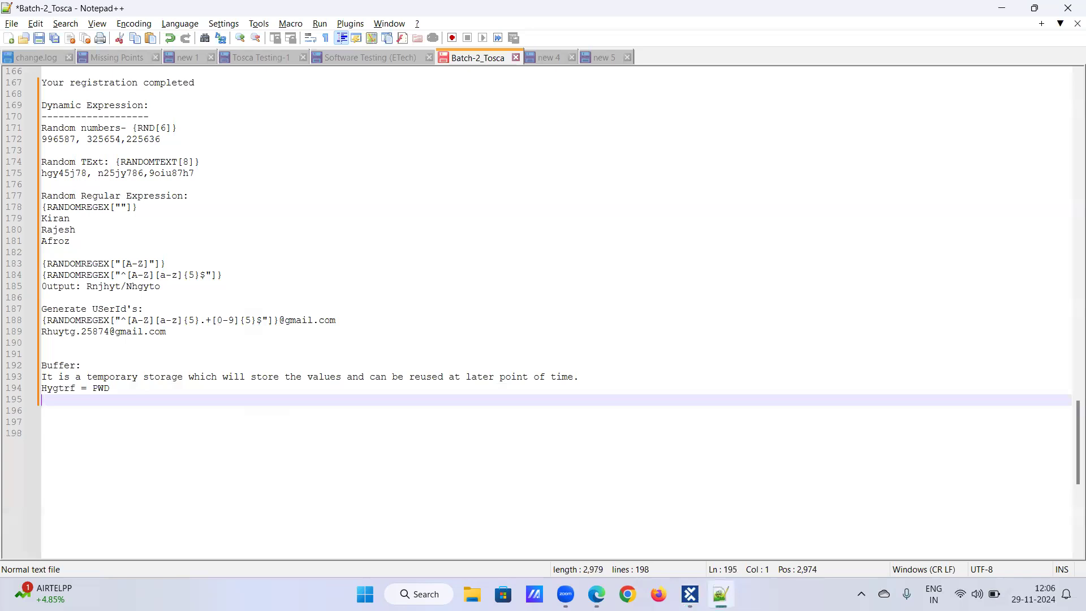
Step: Add the example lines "a=10", "b=12" and "a+b= 22" below it
type("a=10")
key("Return")
type("b=12")
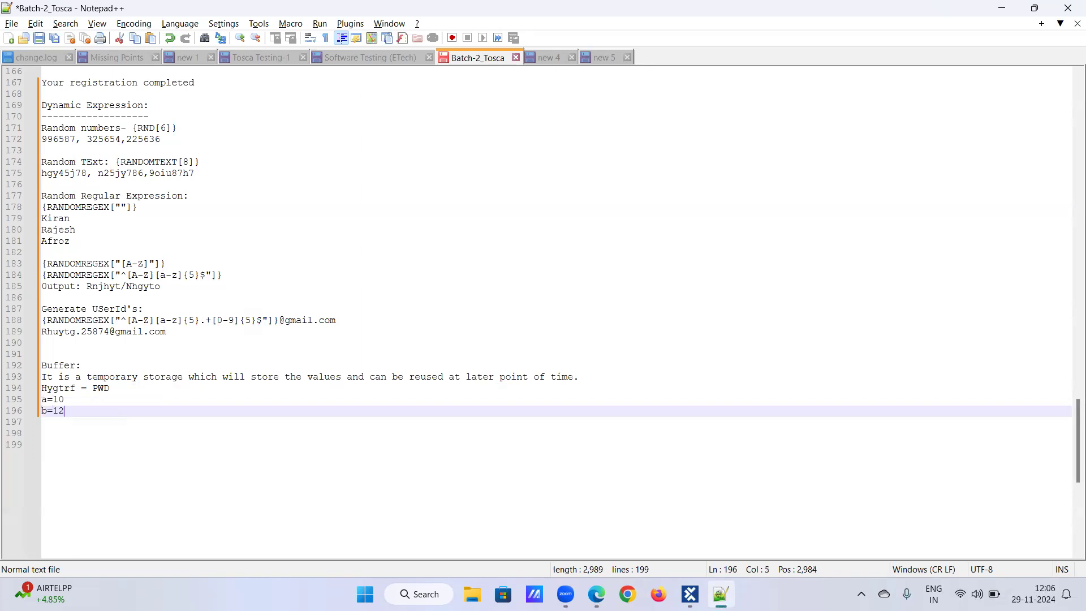
key("Return")
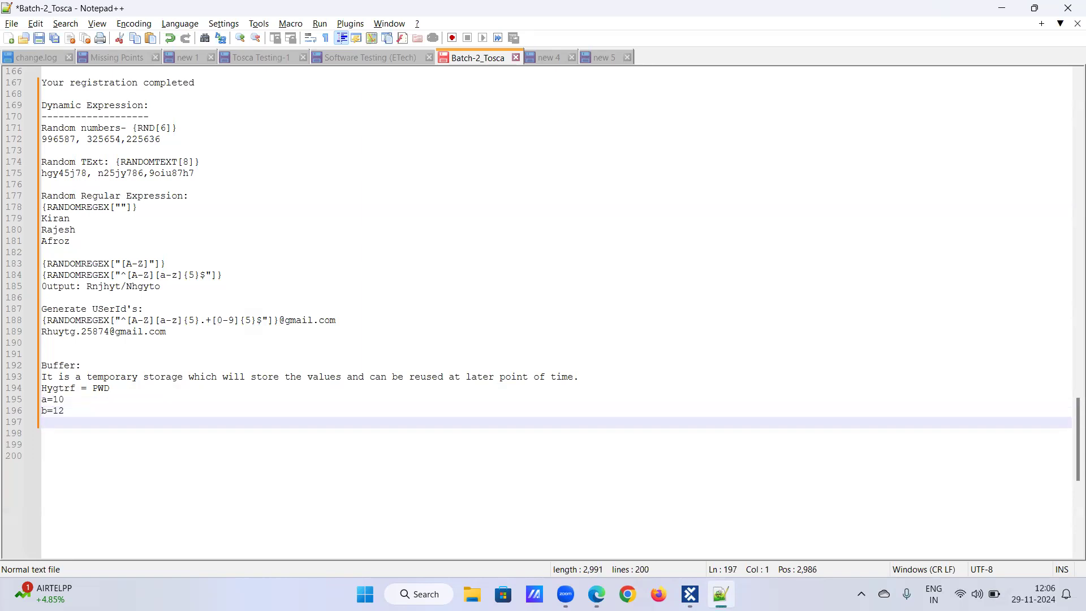
type("a+b= 22")
key("Return")
key("Return")
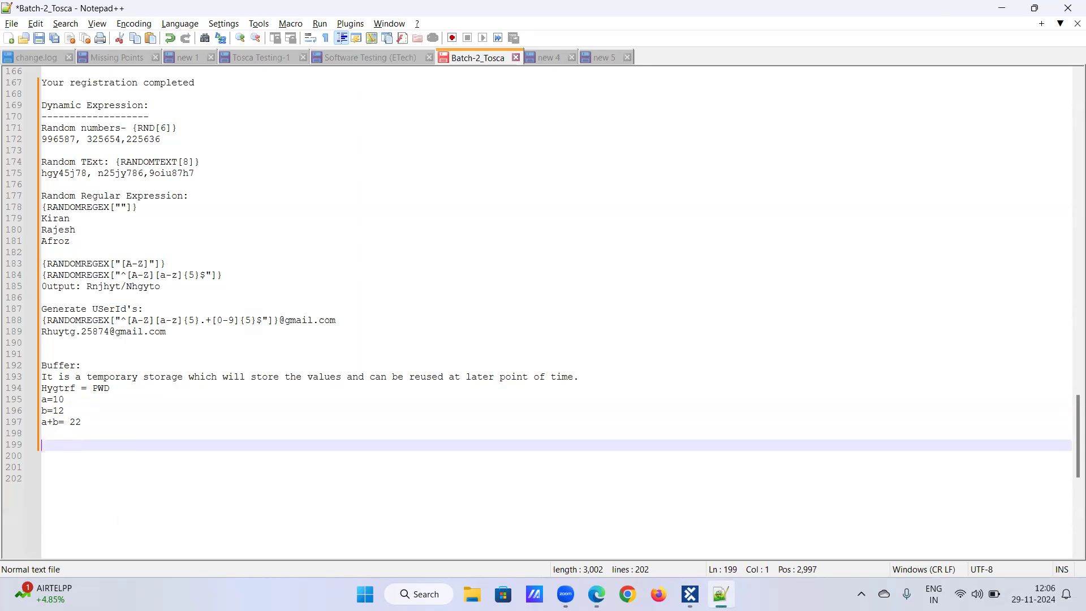
Step: Add the line "10 +12=" after a blank line
type("10 +12=")
key("Return")
key("Return")
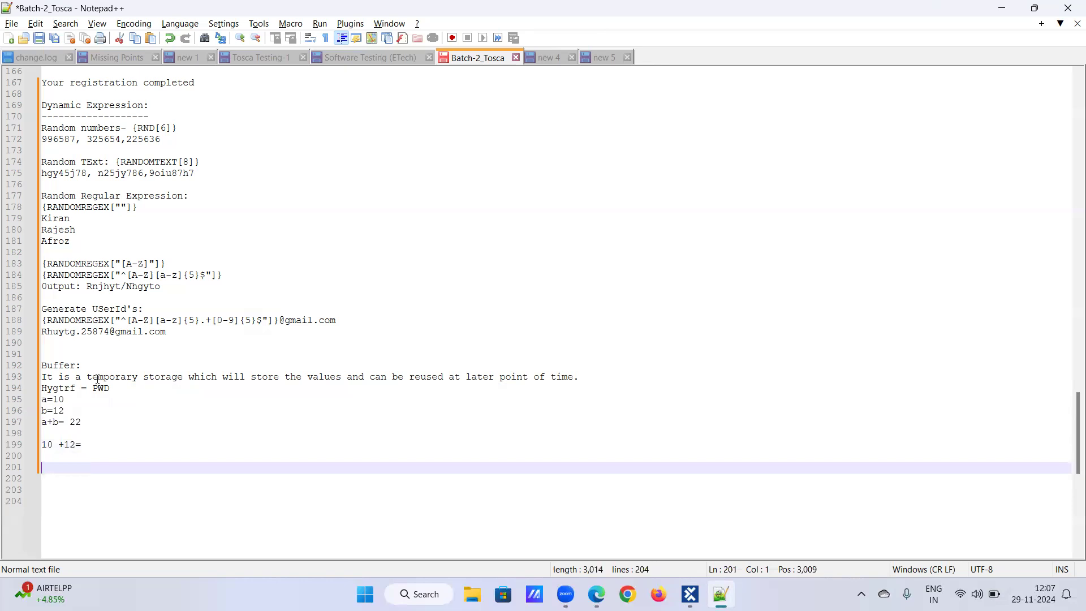
Step: Replace the "Hygtrf = PWD" line with "PWd= Hjuytg"
left_click_drag(41, 389, 118, 389)
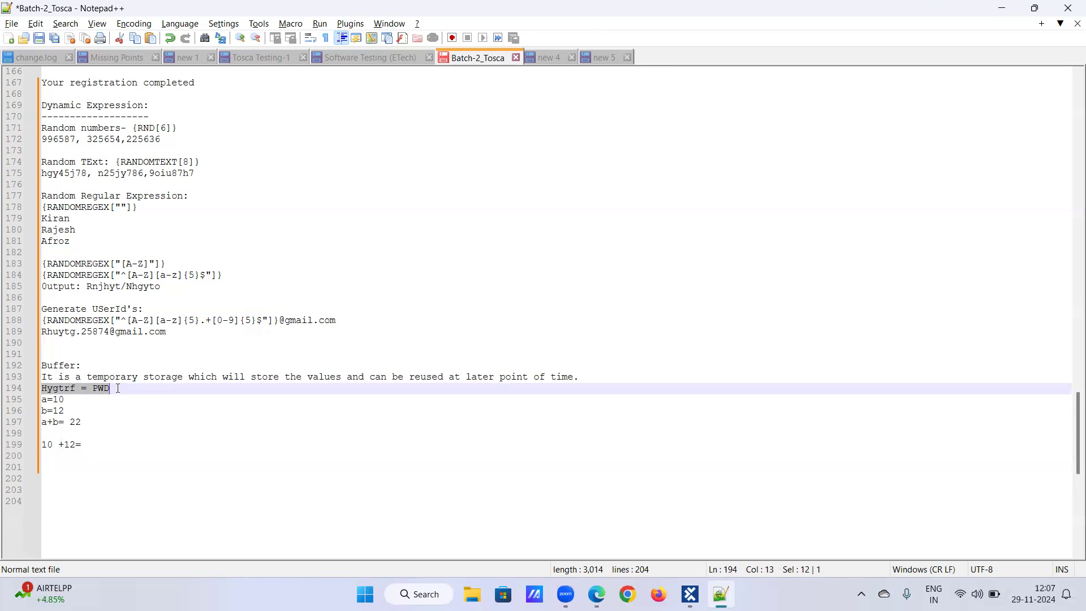
type("p")
key("BackSpace")
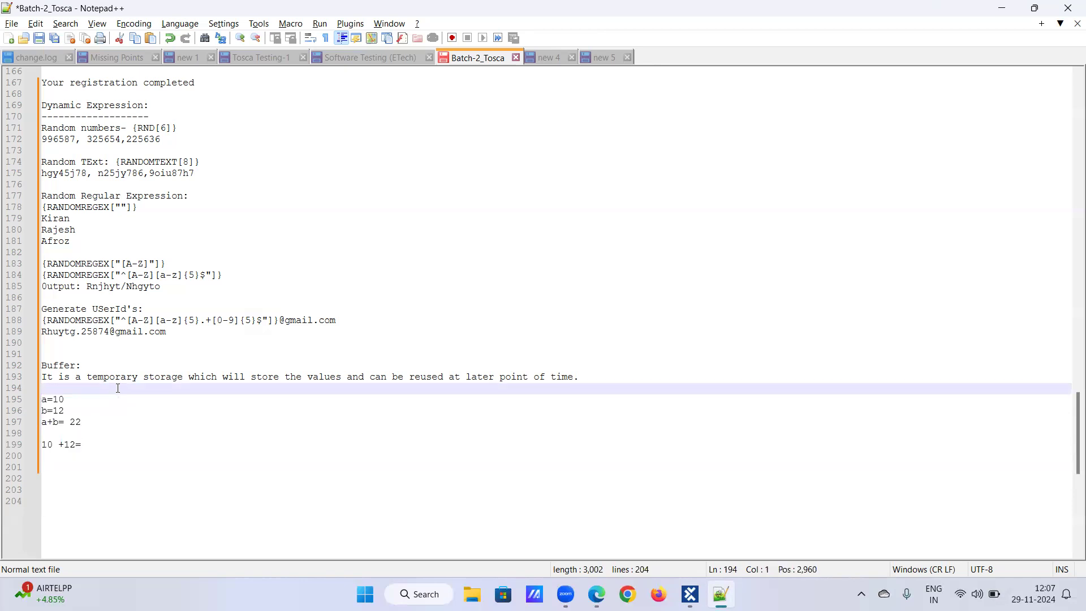
type("PWd= Hjuytg")
left_click_drag(71, 388, 108, 389)
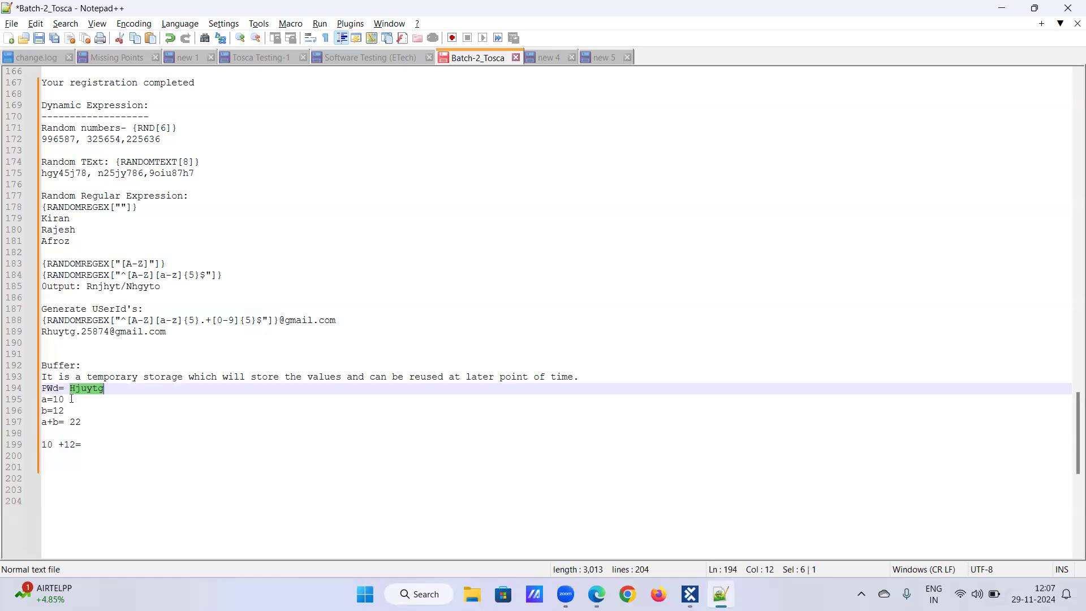
Step: Insert a blank line after the PWd line and remove the blank line above "10 +12="
left_click(124, 392)
key("Return")
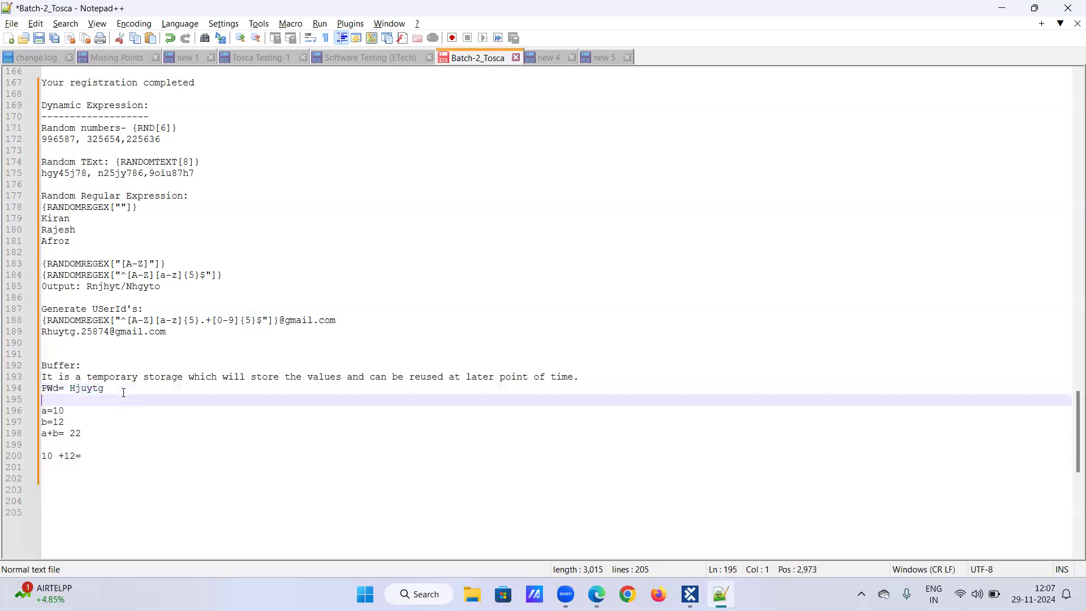
left_click(42, 456)
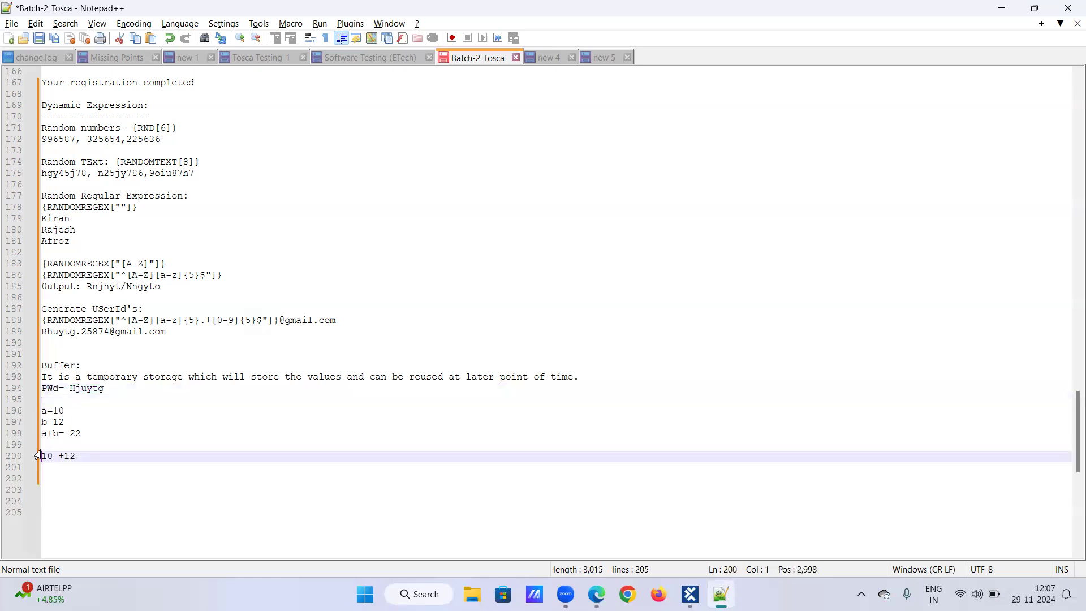
key("BackSpace")
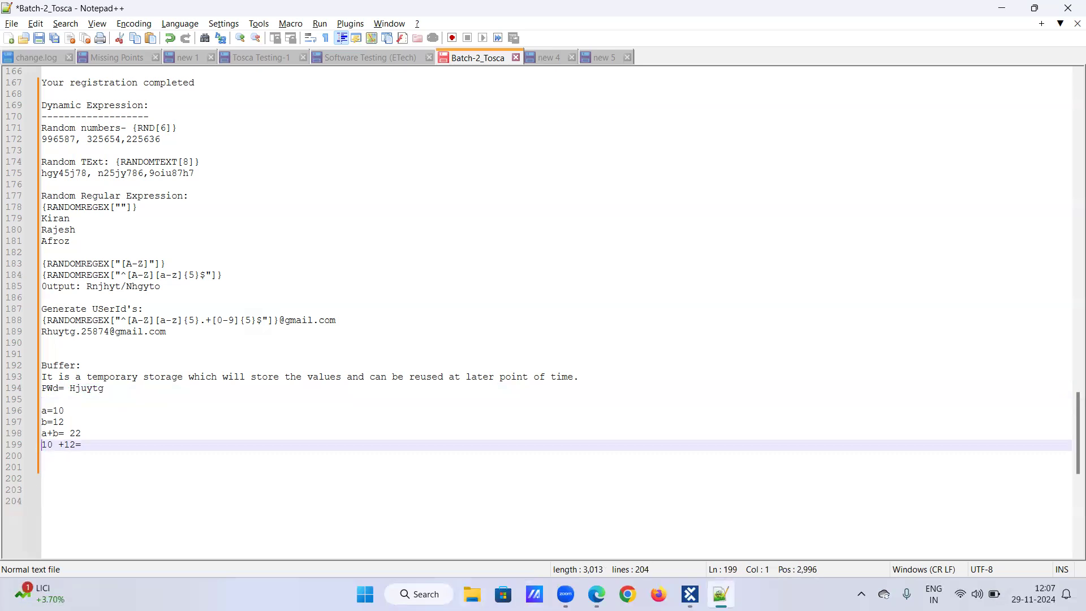
Step: Check the buffer and Confirm password rows in the test case, then return to the notes
left_click(689, 594)
left_click(408, 370)
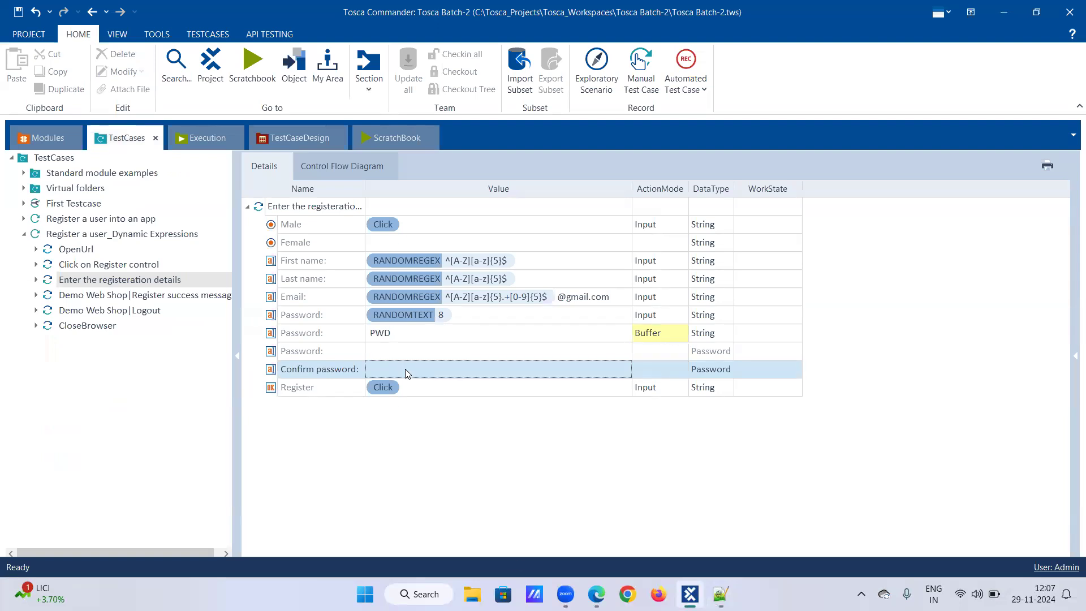
left_click(720, 594)
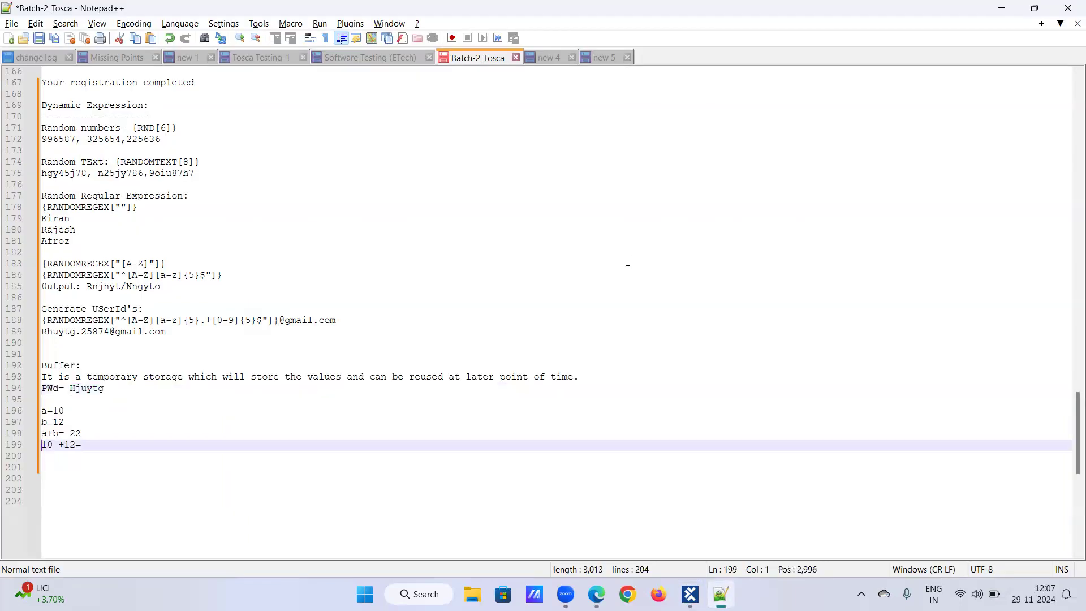
Step: Add a "Buffer syntax:" heading on a new line below "10 +12="
left_click(107, 443)
key("Return")
type("Buffer ")
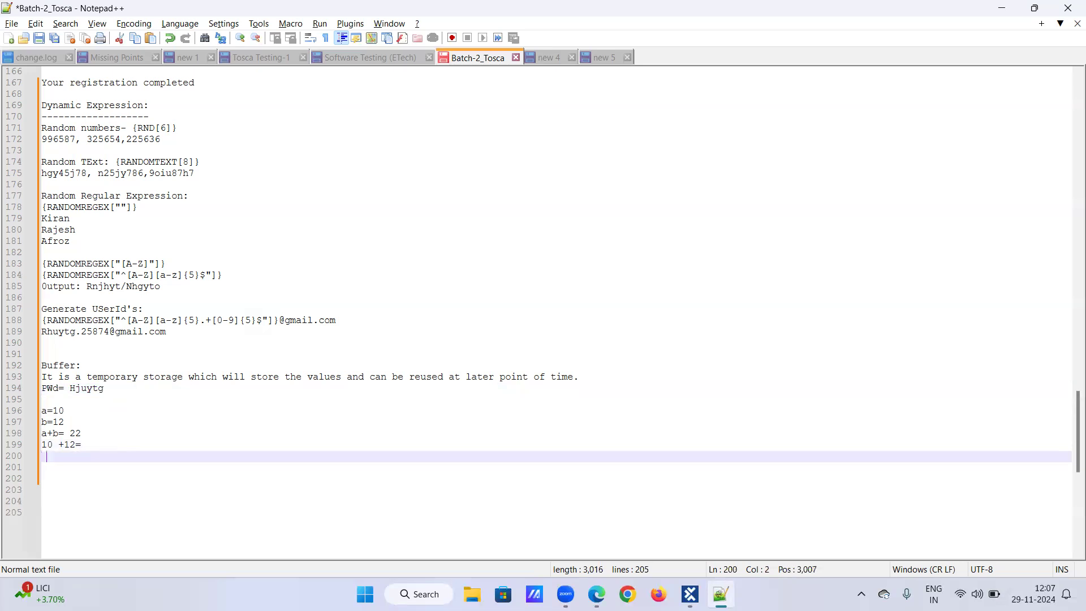
type("syn")
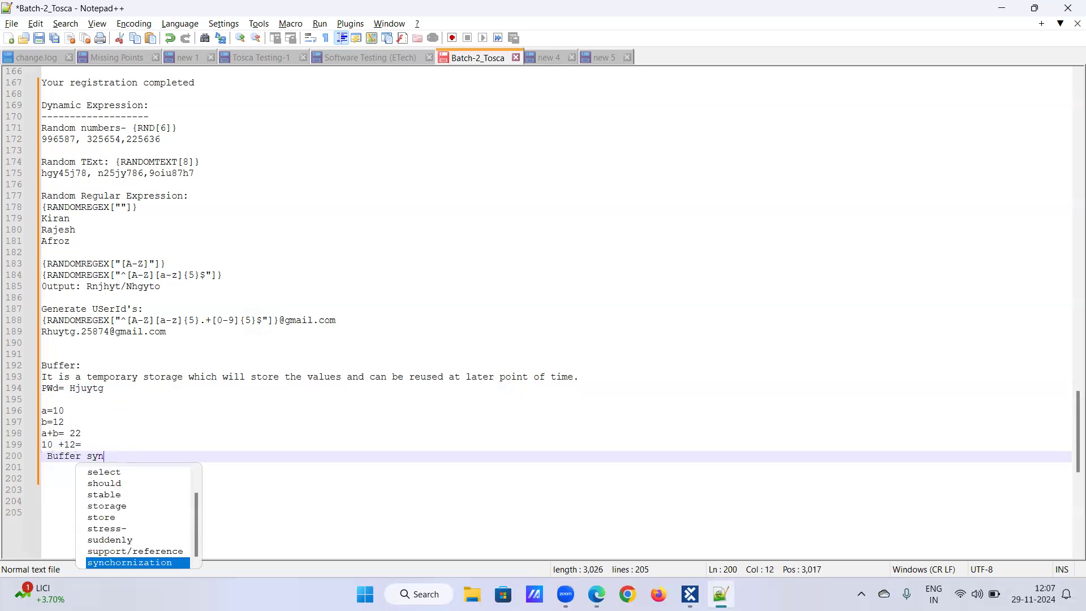
type("taz:")
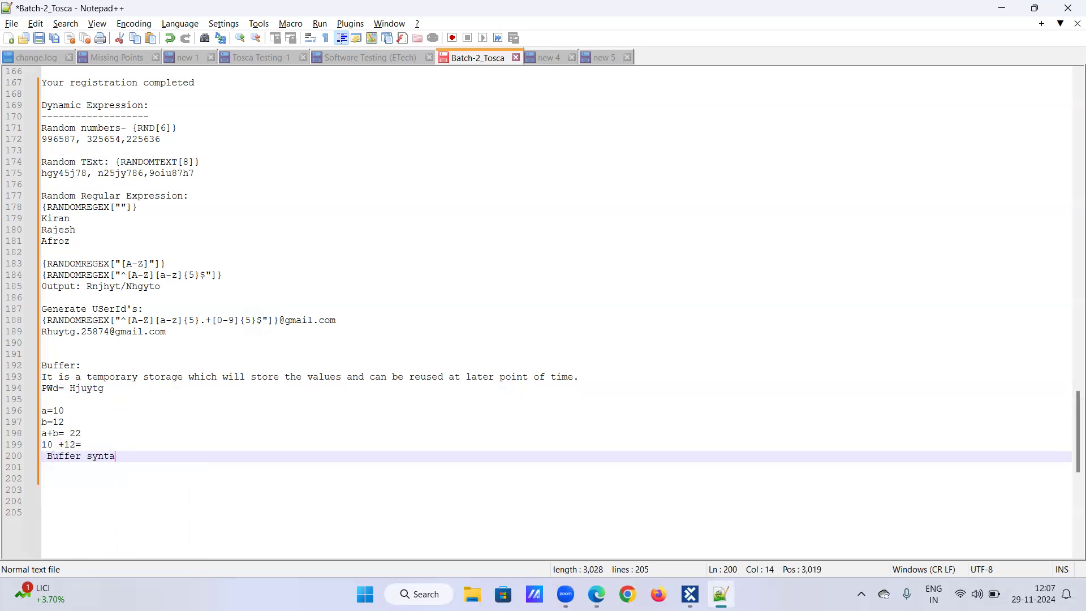
key("Return")
key("BackSpace")
key("BackSpace")
key("BackSpace")
type("z")
key("BackSpace")
type("x:")
key("Return")
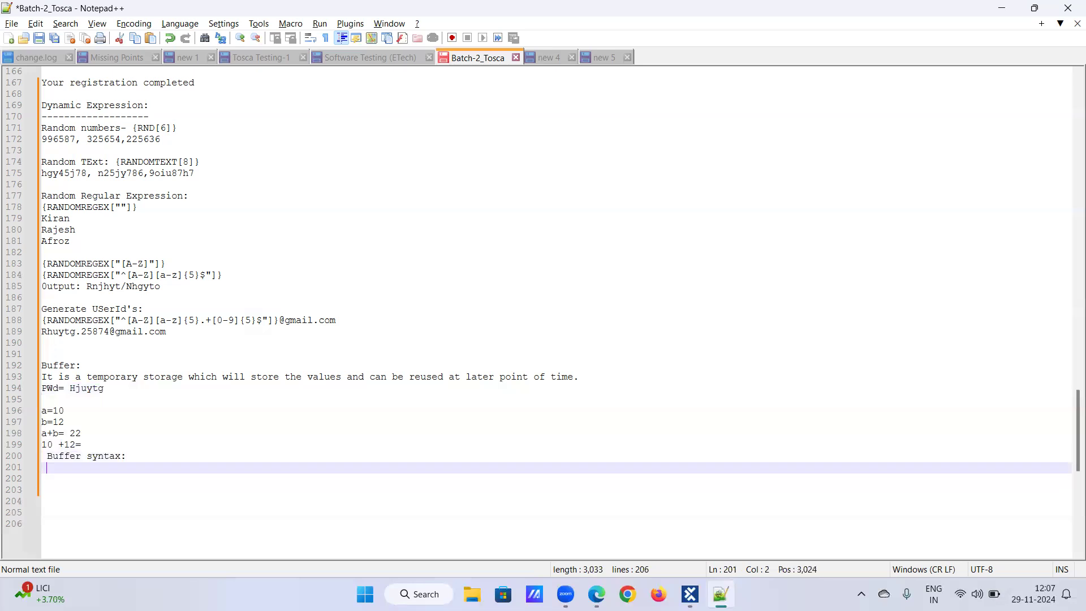
Step: Write the buffer syntax line "{B[Name of buffer ]}" under the Buffer syntax heading
type("{B[]}")
key("Left")
key("Left")
type("Nane")
key("BackSpace")
key("BackSpace")
key("BackSpace")
type("me o f buffer")
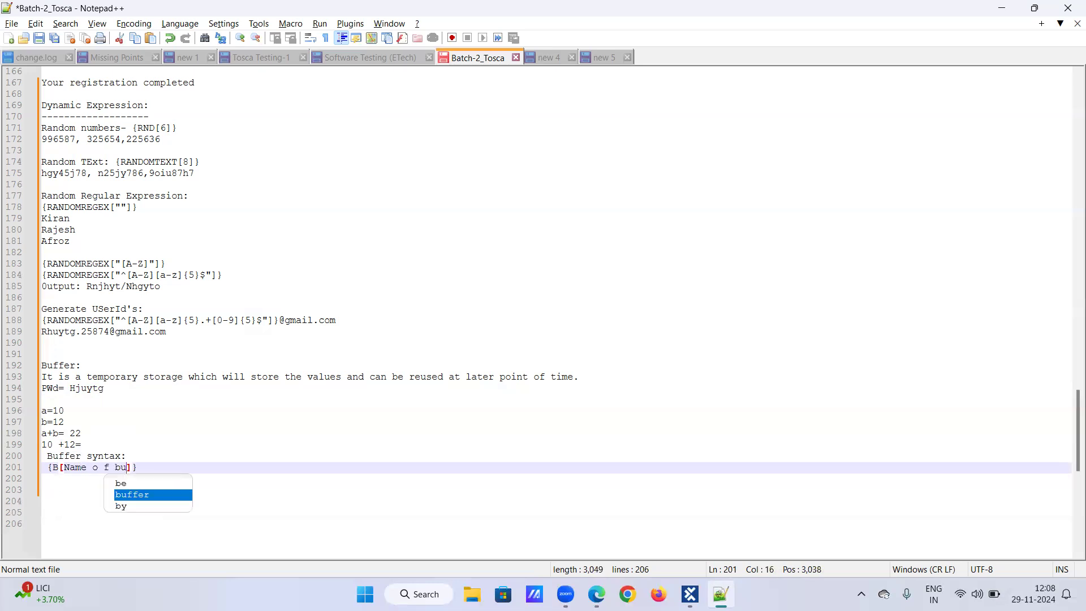
key("Left")
key("Left")
key("Left")
key("Left")
key("Left")
key("Left")
key("Left")
key("Left")
key("Left")
key("Left")
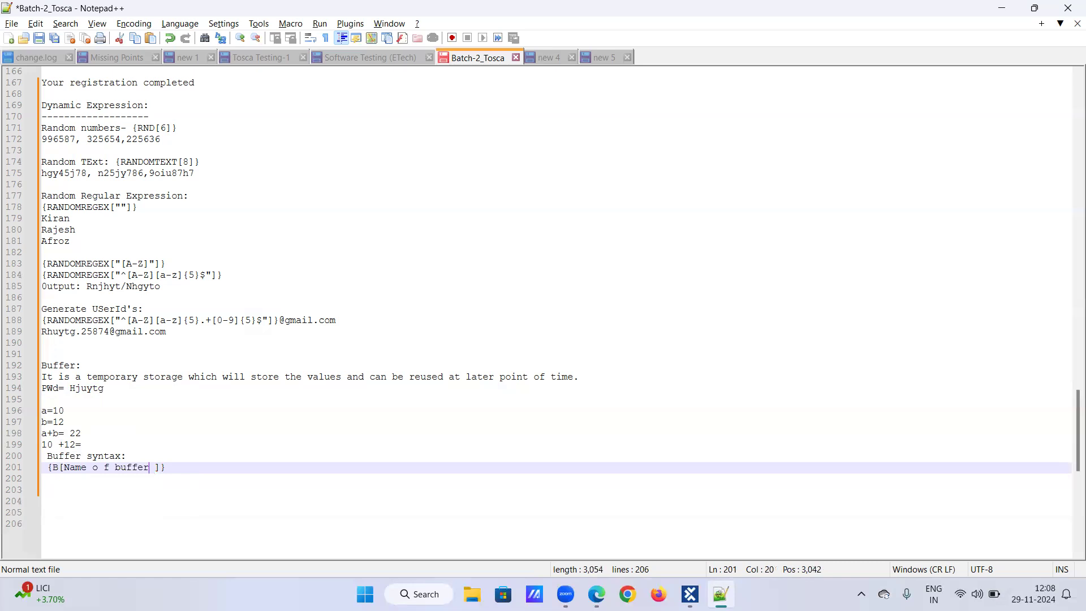
key("Delete")
Step: Add an example line "{B[PWD]}" below the buffer syntax line
left_click(176, 467)
key("Return")
type("{B[")
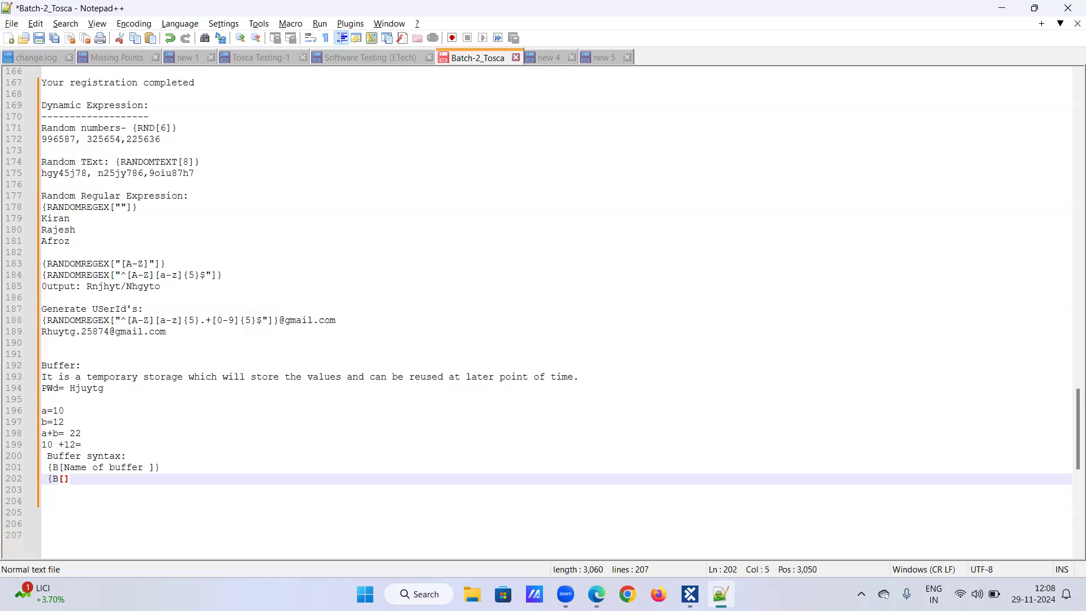
type("PWD]}")
key("Return")
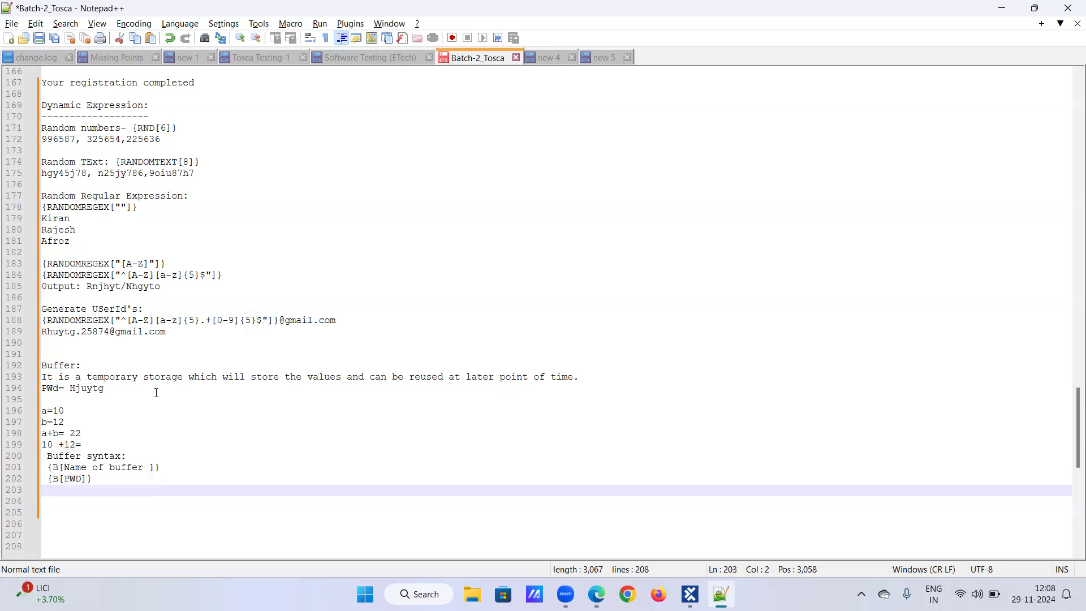
Step: Copy "{B[PWD]}" from the notes into the Confirm password value and set its data type to String
left_click_drag(47, 478, 112, 479)
key("ctrl+c")
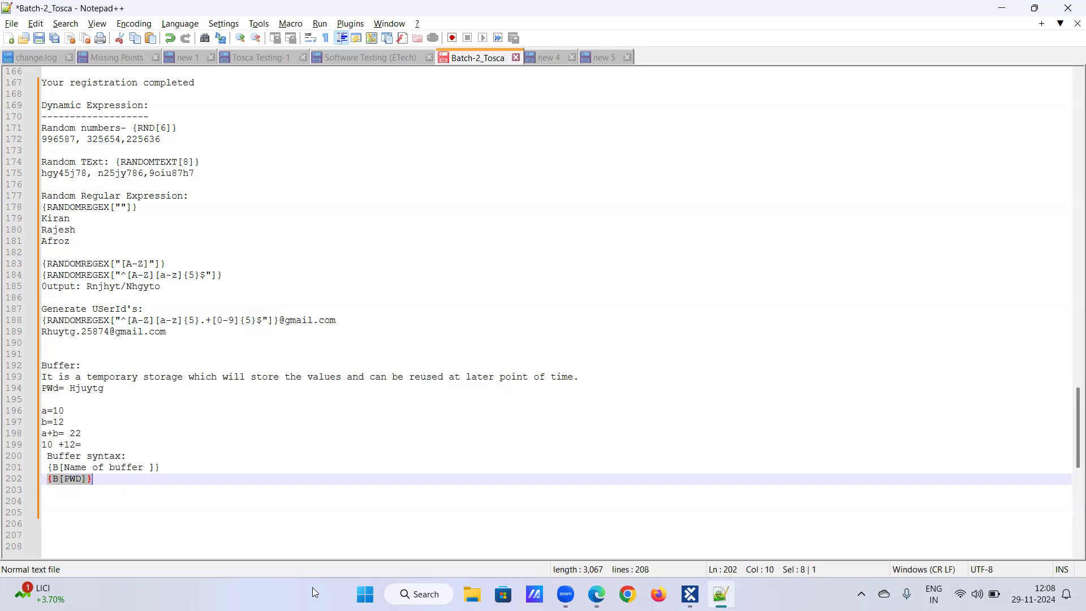
left_click(692, 593)
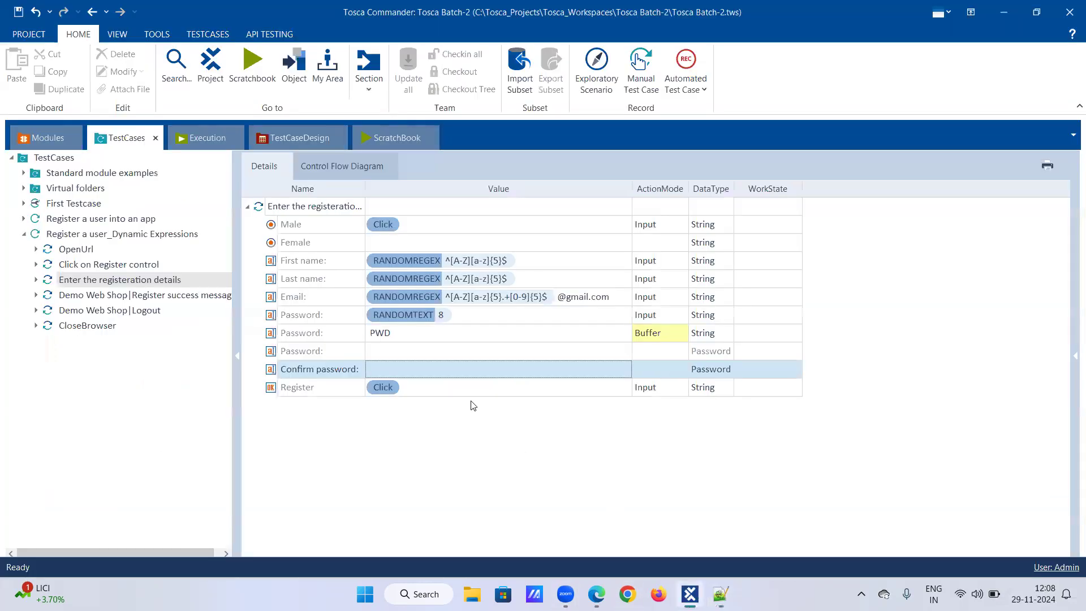
left_click(474, 370)
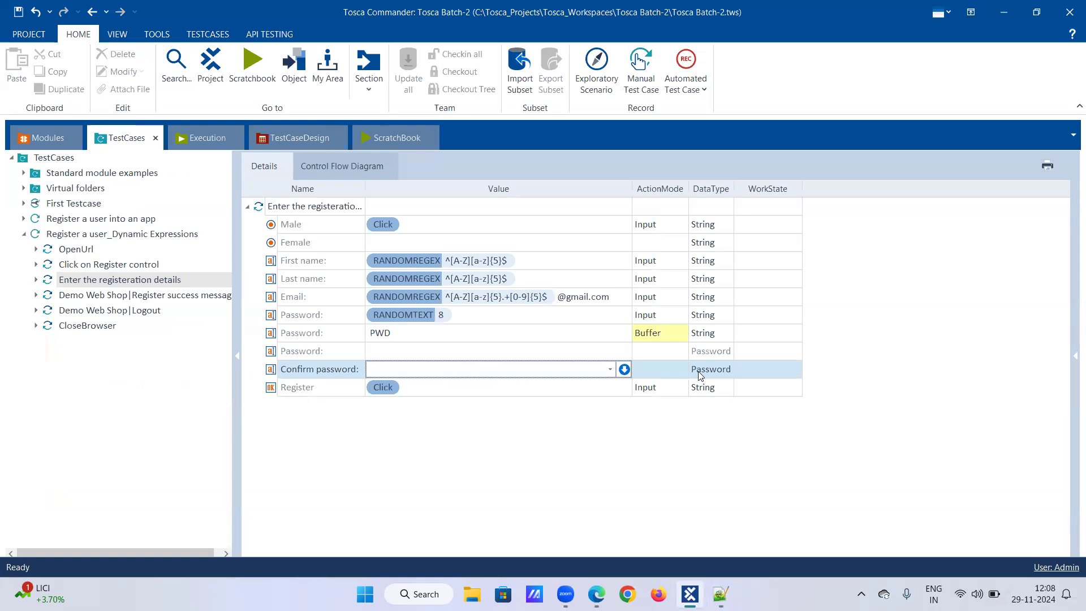
key("ctrl+v")
left_click(644, 371)
left_click(709, 372)
left_click(728, 370)
left_click(713, 388)
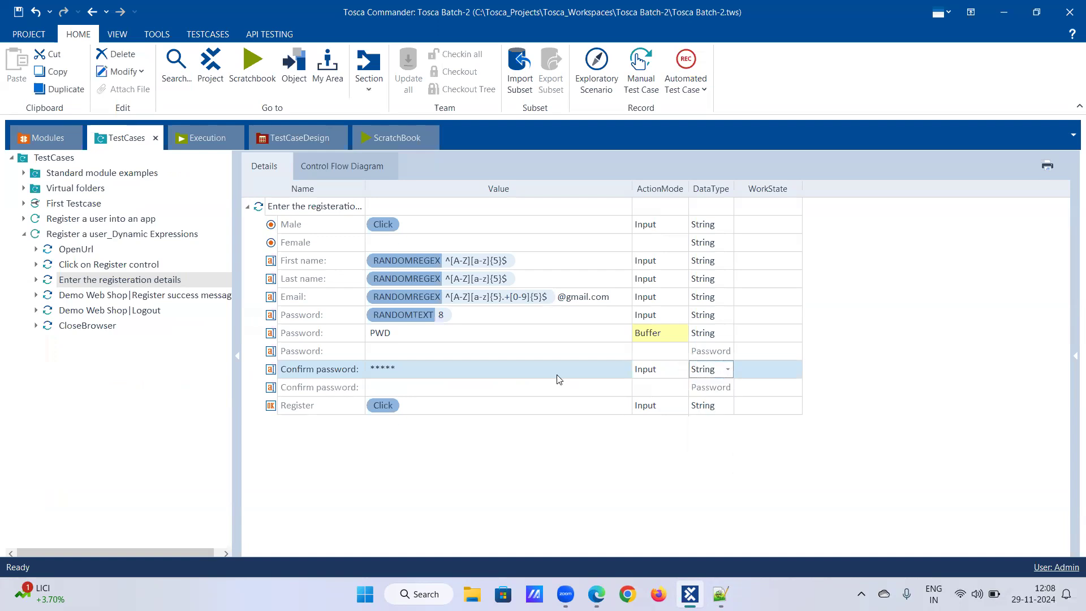
left_click(541, 371)
key("ctrl+v")
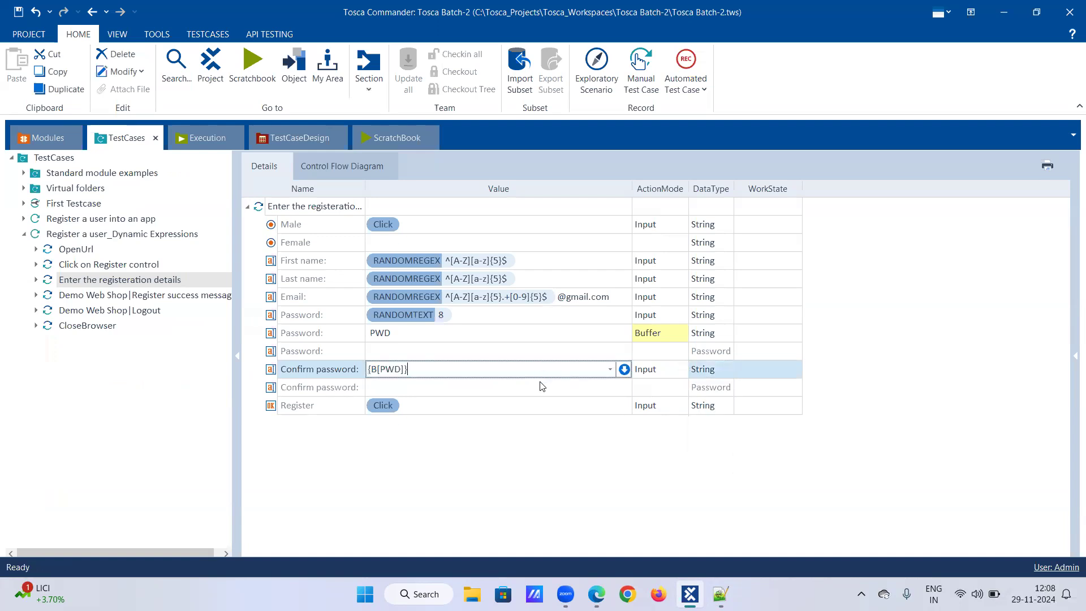
left_click(538, 386)
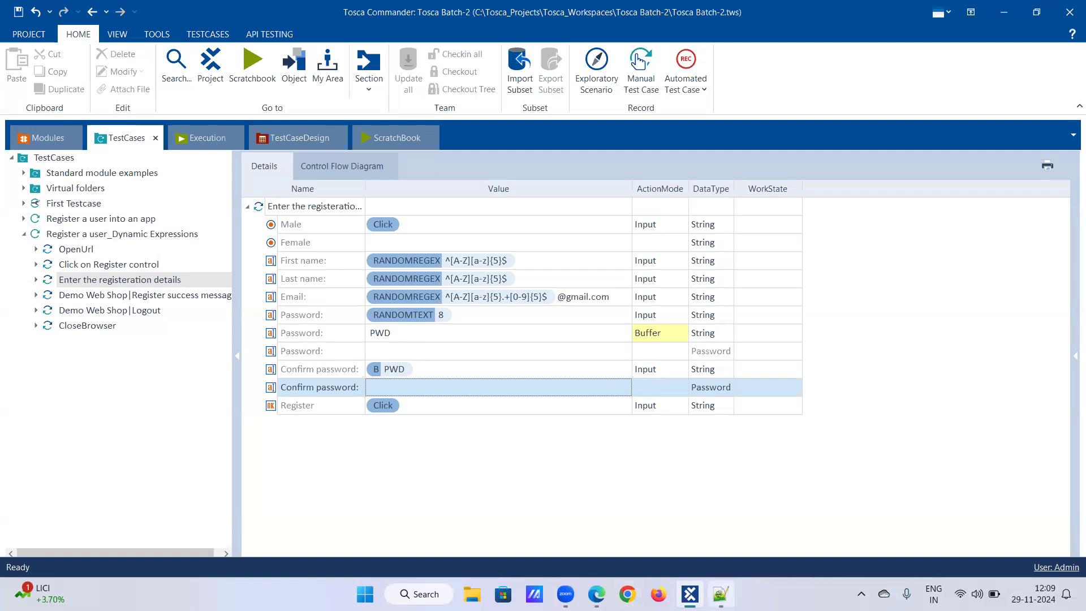
Step: Review each test step of the Register a user_Dynamic Expressions test case and its test configuration
left_click(720, 594)
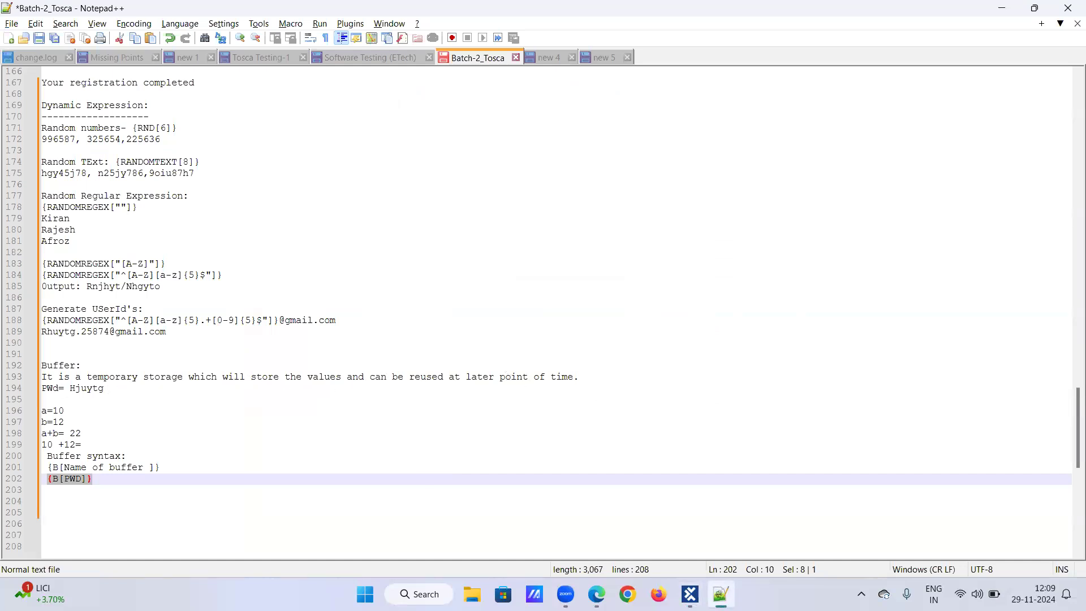
left_click(720, 594)
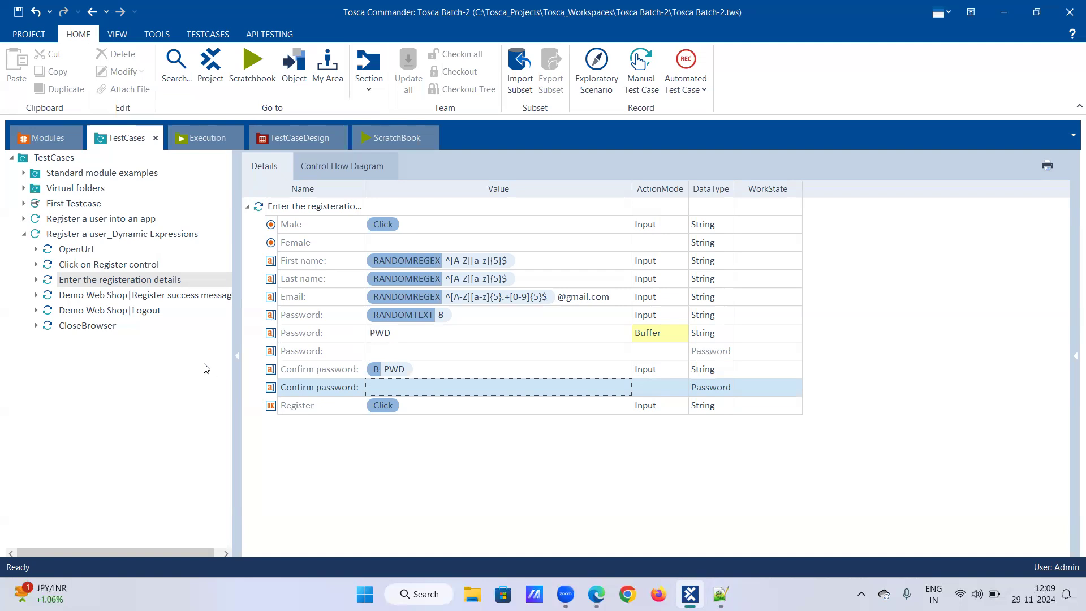
left_click(36, 279)
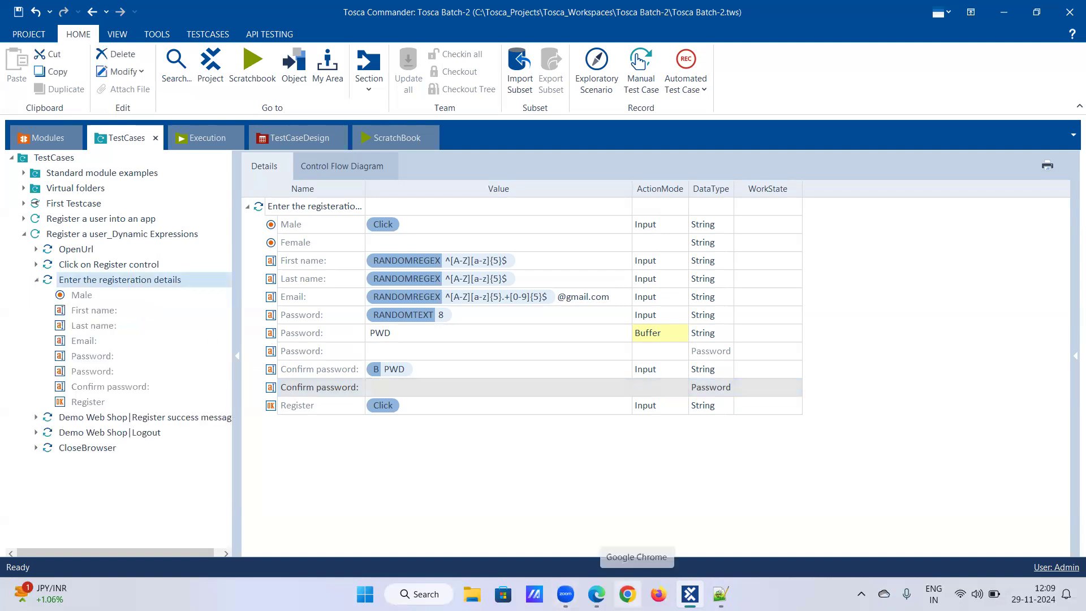
left_click(627, 594)
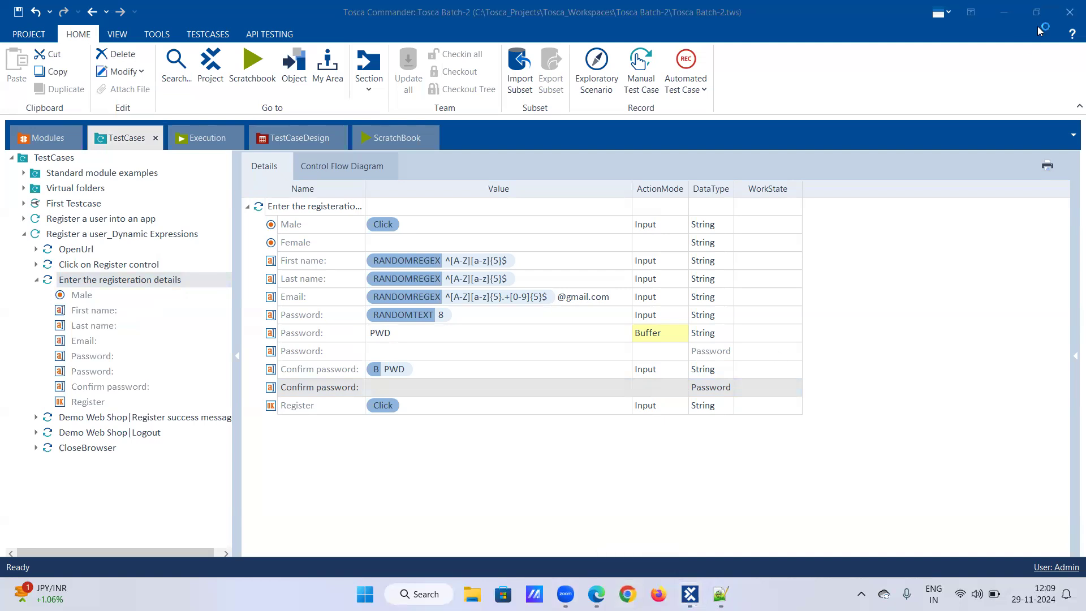
left_click(36, 279)
left_click(71, 234)
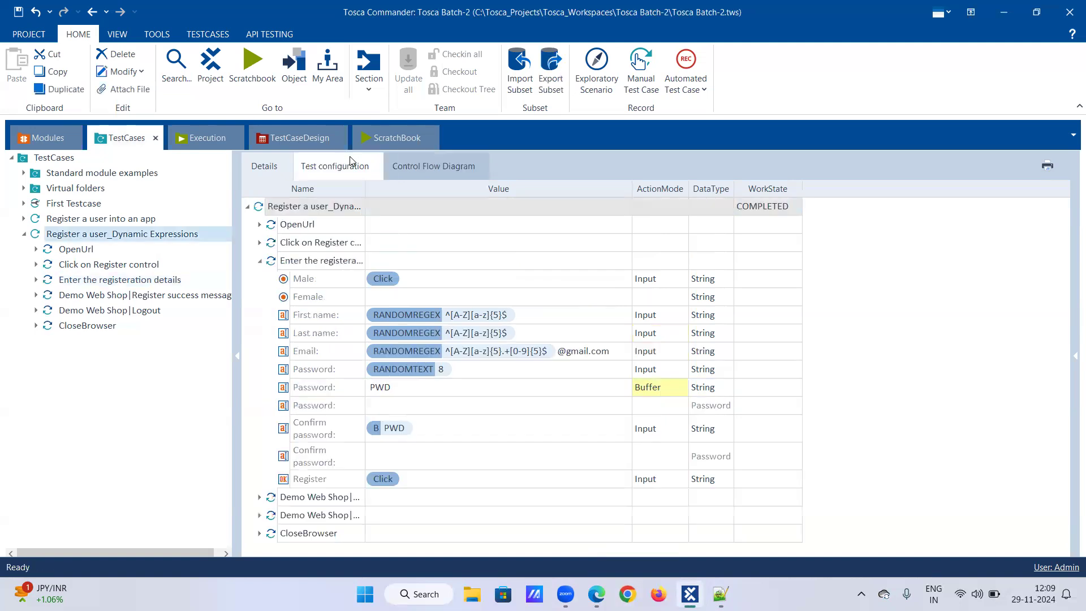
left_click(350, 160)
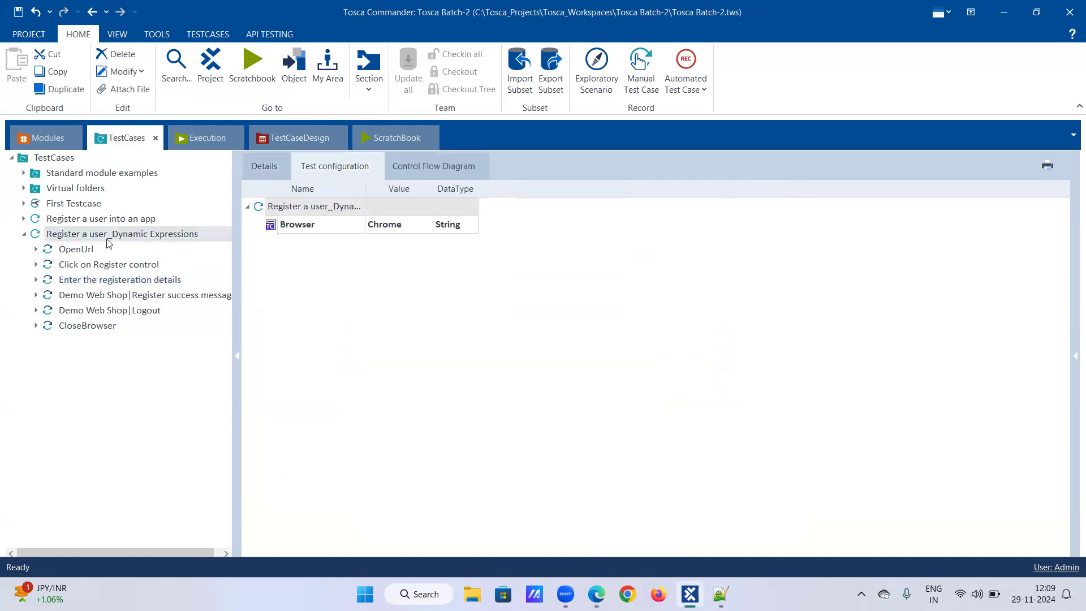
left_click(90, 251)
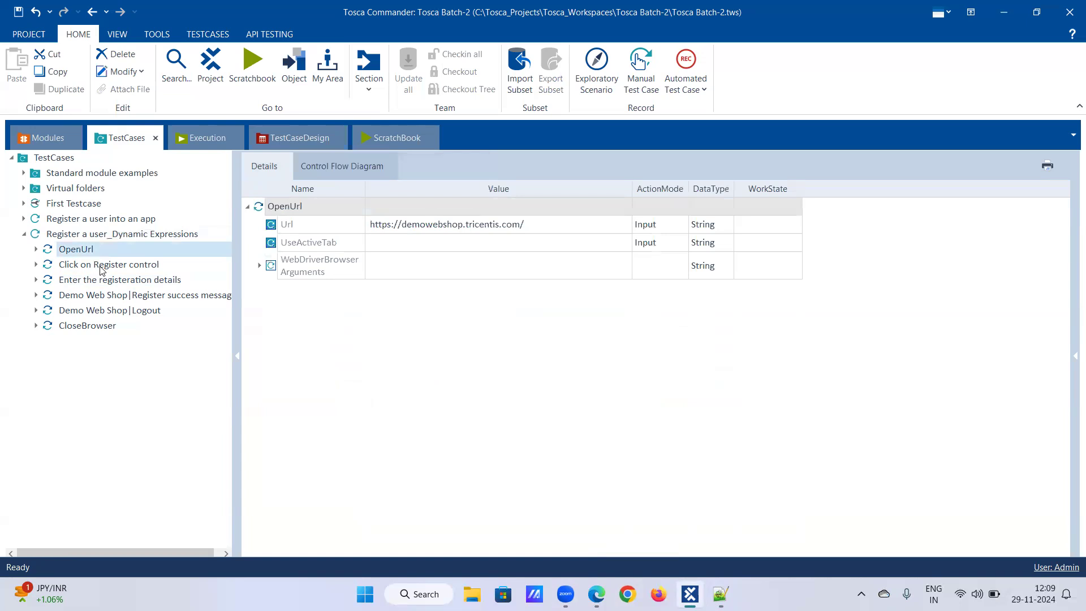
left_click(102, 270)
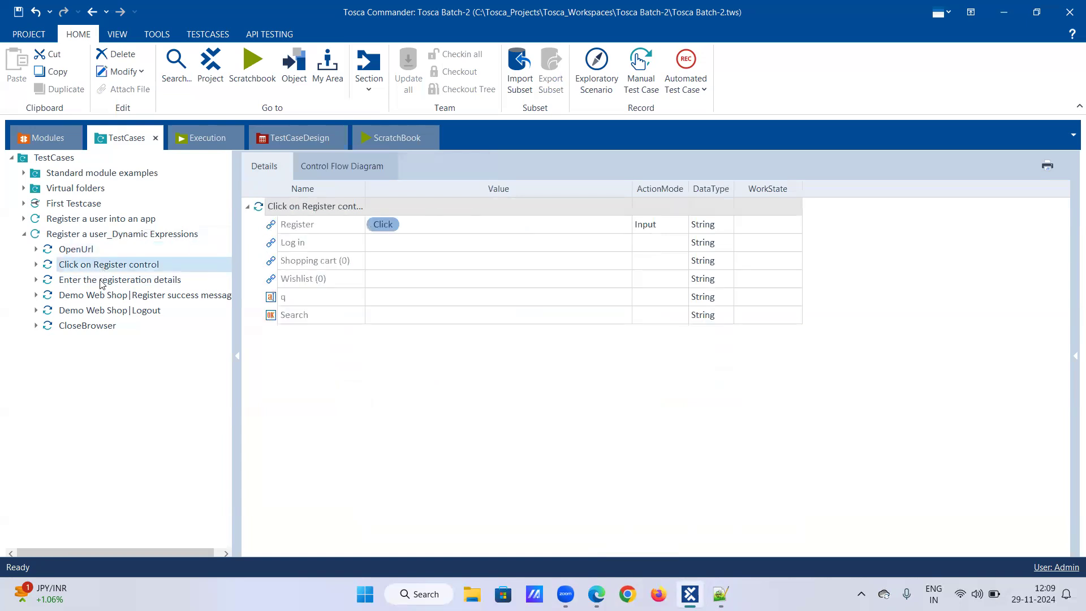
left_click(97, 282)
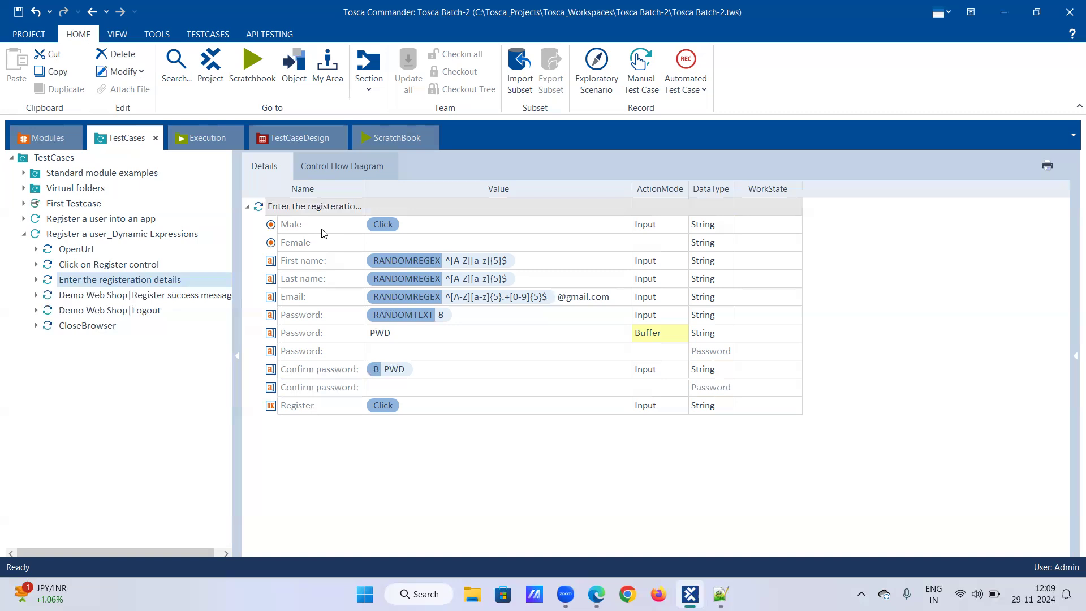
left_click(143, 295)
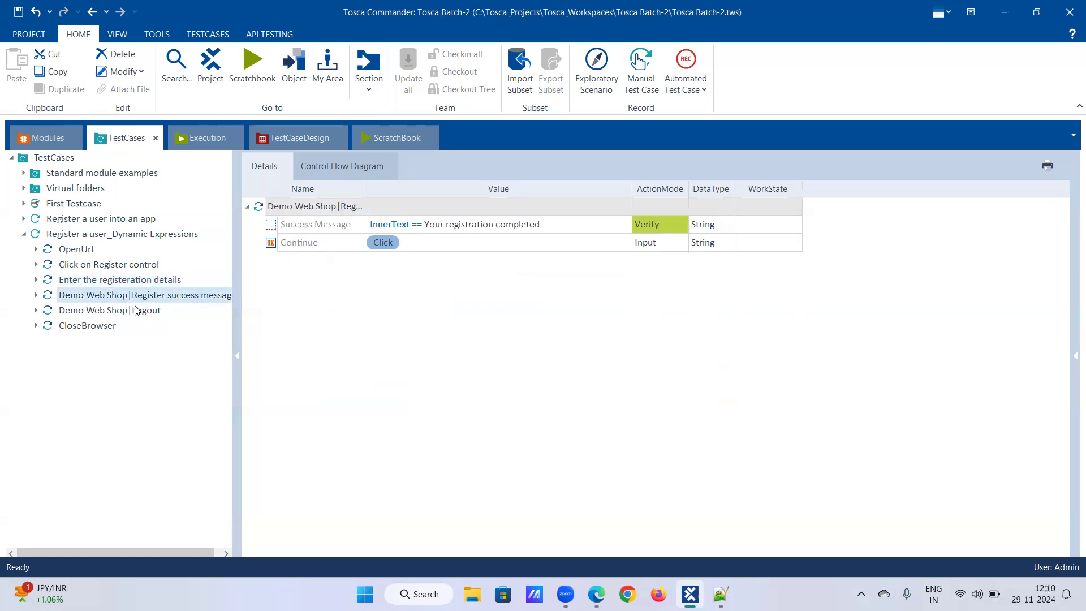
left_click(136, 314)
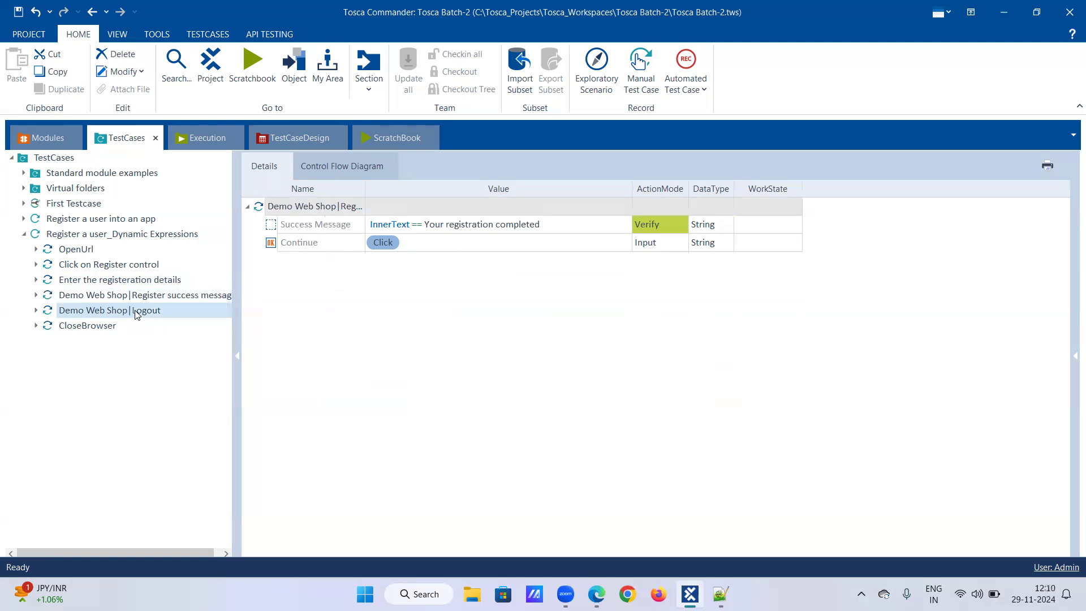
left_click(97, 325)
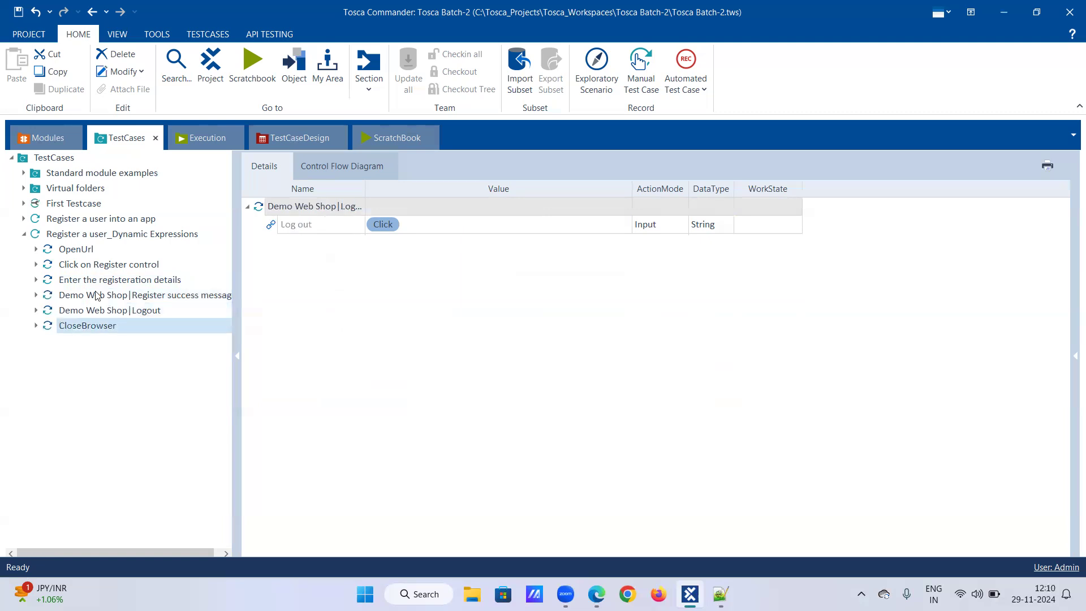
Step: Run the Register a user_Dynamic Expressions test case in the ScratchBook and watch the registration form execute
right_click(115, 242)
left_click(138, 295)
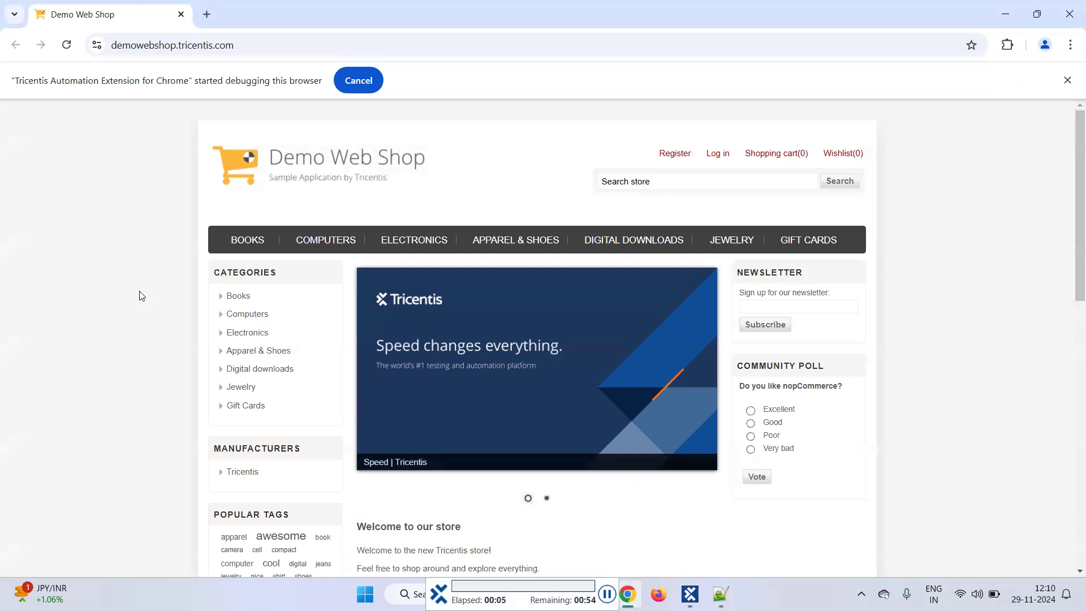
left_click(671, 155)
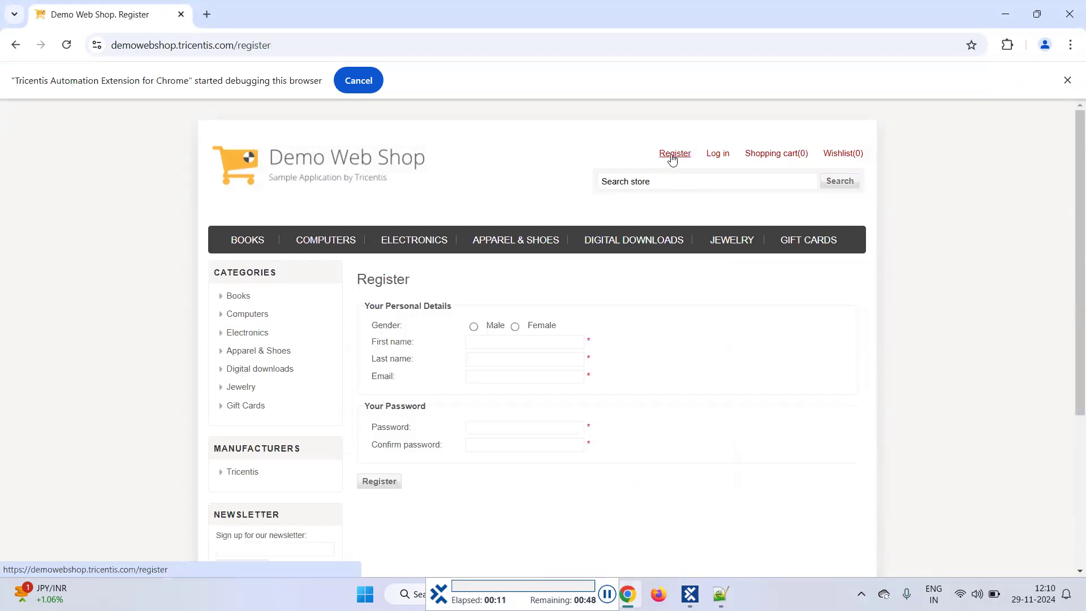
left_click(474, 326)
key("Tab")
type("Zxtqsx")
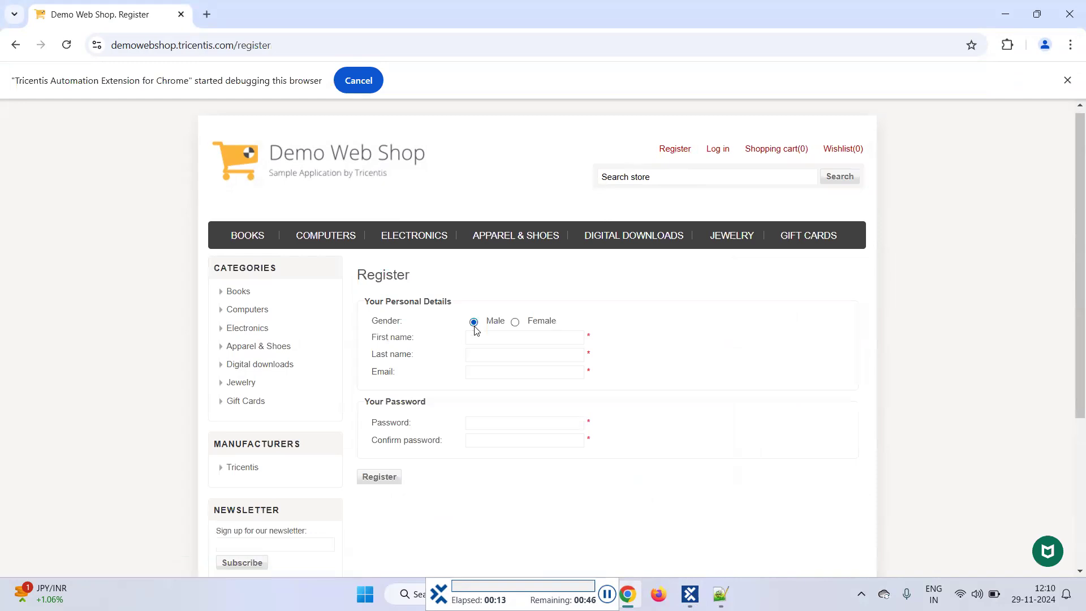
key("Tab")
type("Goruyc")
key("Tab")
type("Uwmfuyz1Jt5c849D938856")
key("Tab")
type("********")
key("Tab")
type("********")
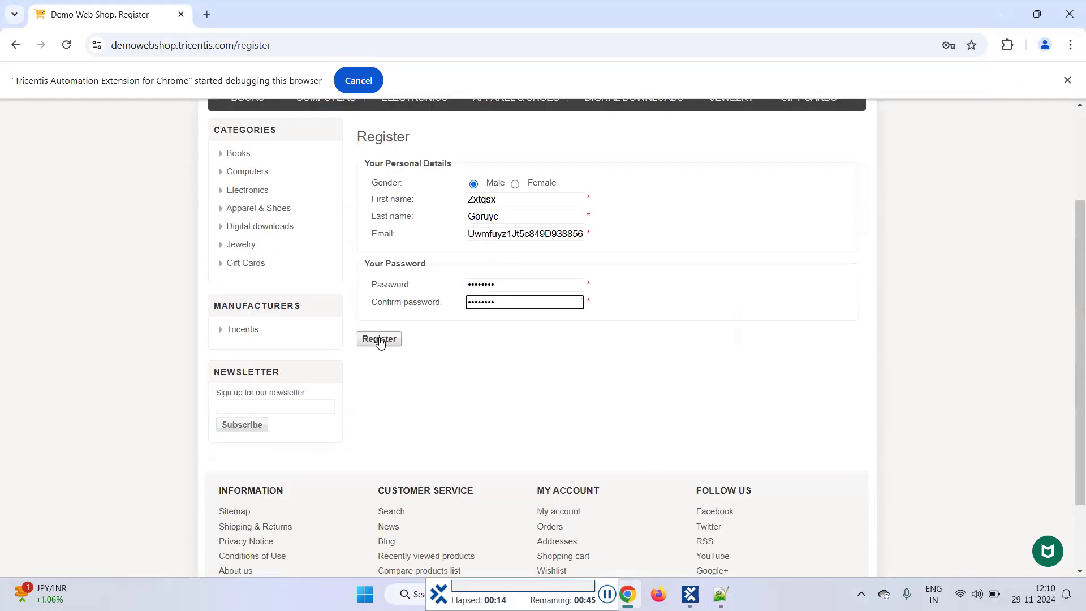
left_click(379, 339)
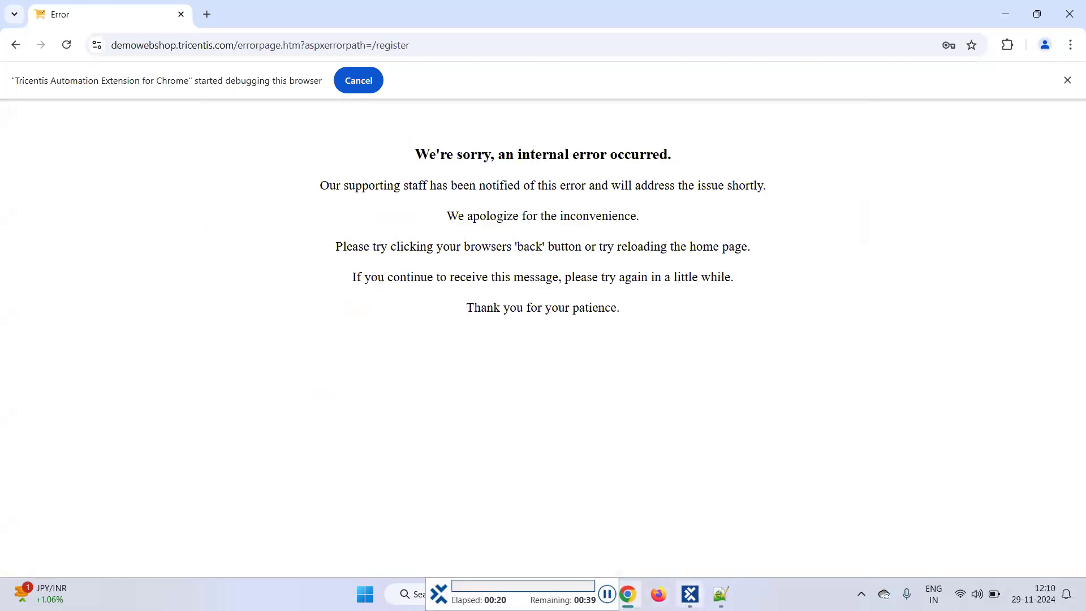
mouse_move(689, 594)
left_click(658, 509)
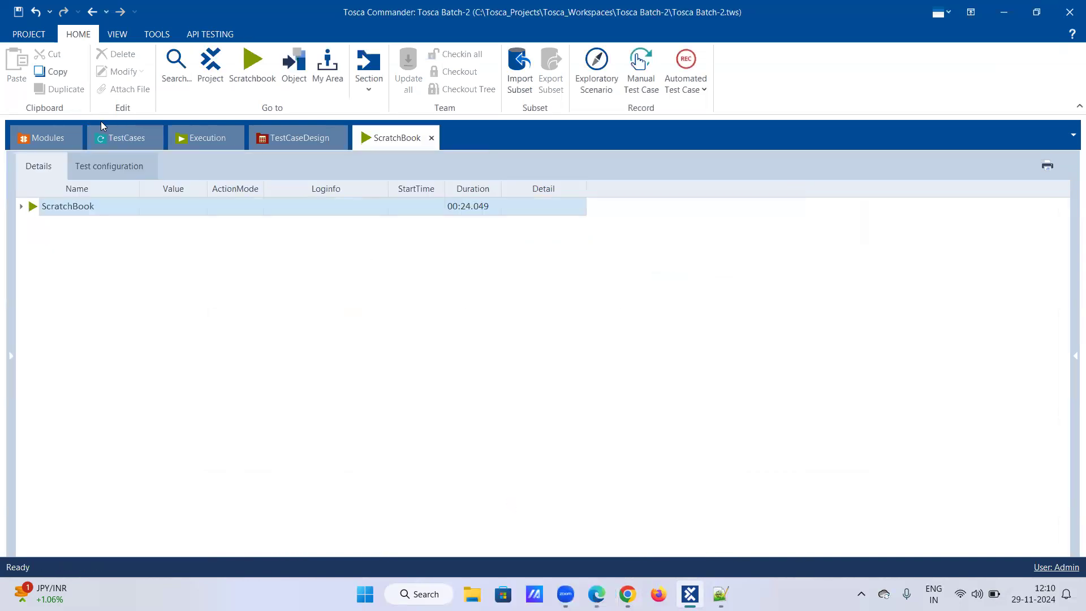
left_click(116, 138)
scroll(505, 416, "down", 2)
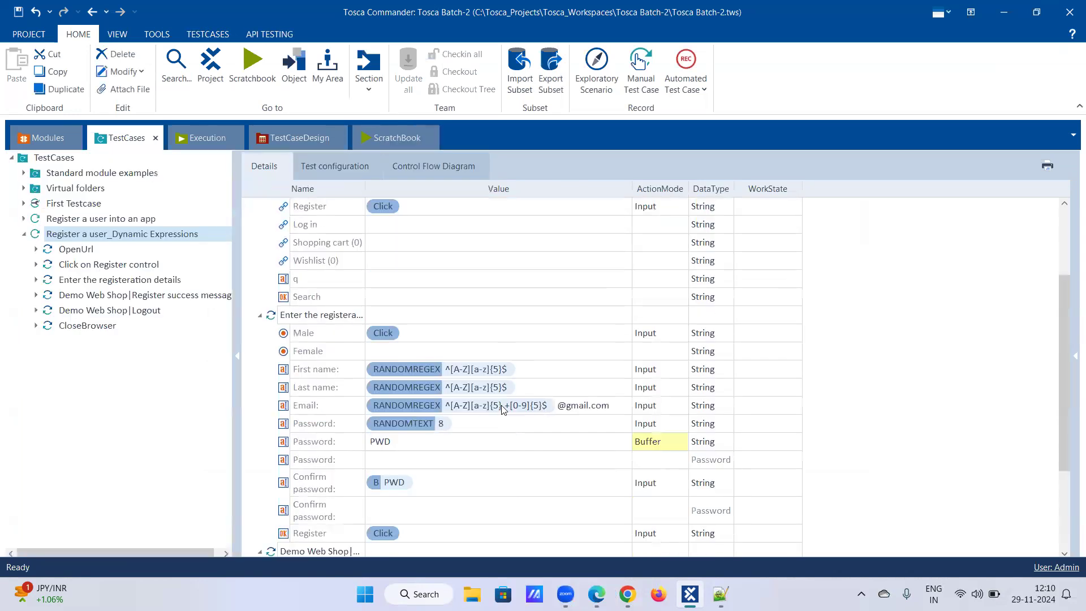
right_click(498, 406)
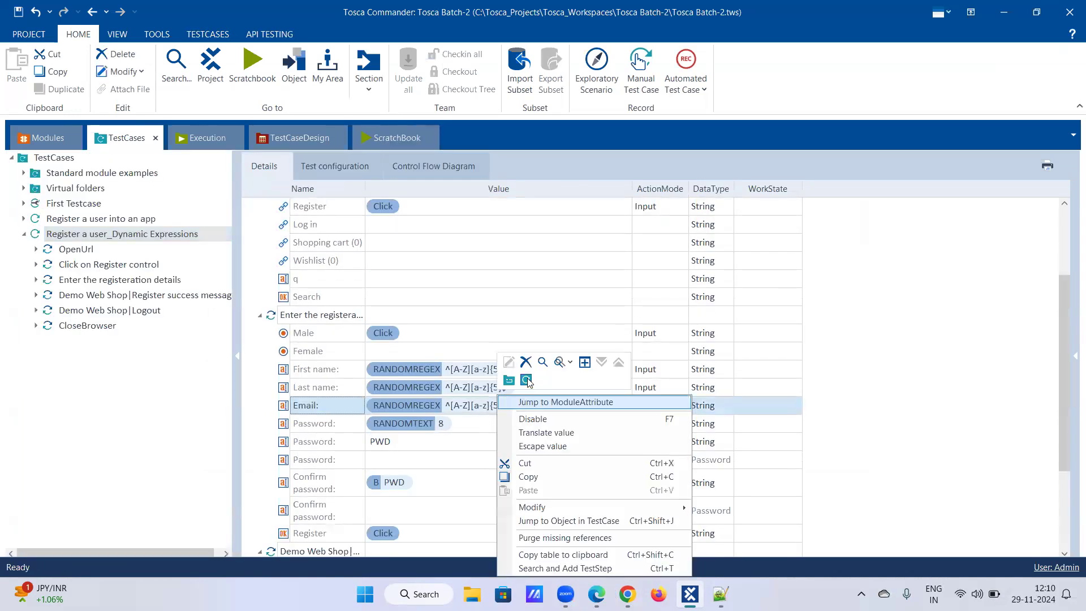
left_click(482, 405)
left_click(502, 406)
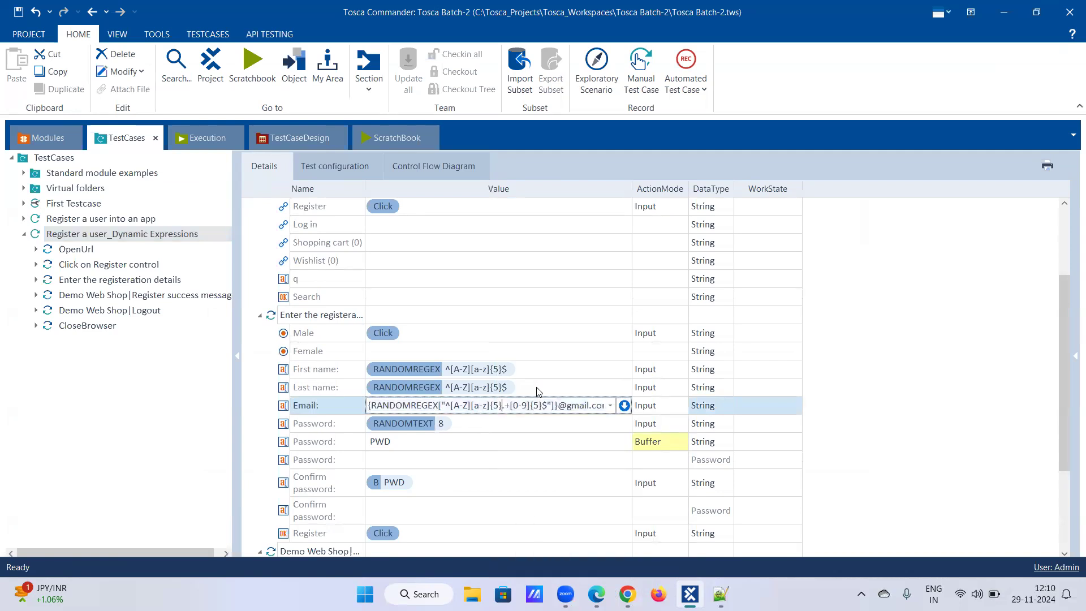
key("BackSpace")
type("}")
key("Delete")
left_click(609, 405)
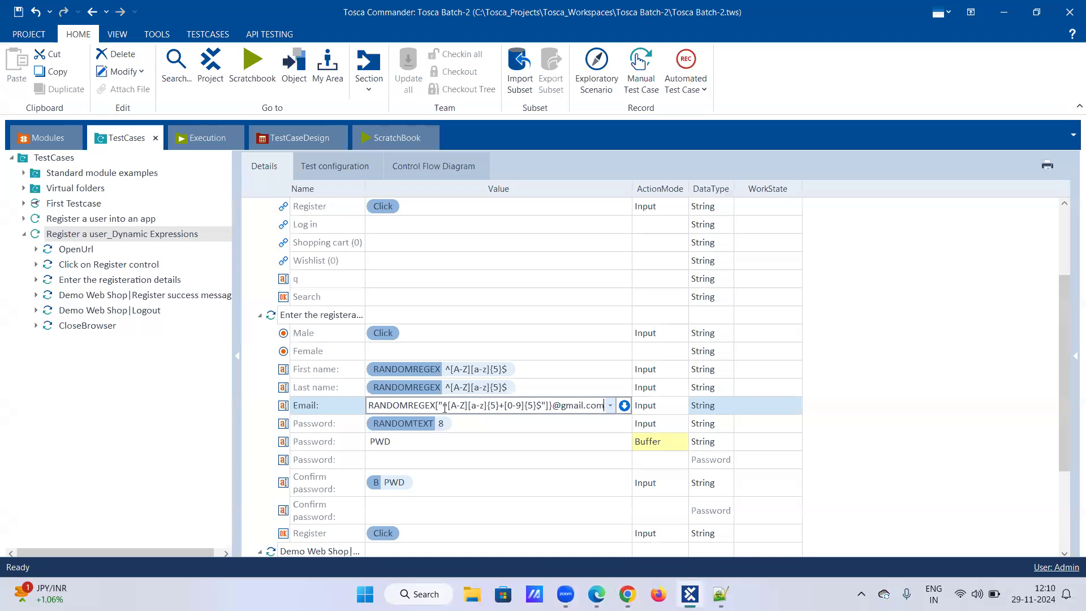
left_click(387, 406)
key("BackSpace")
key("BackSpace")
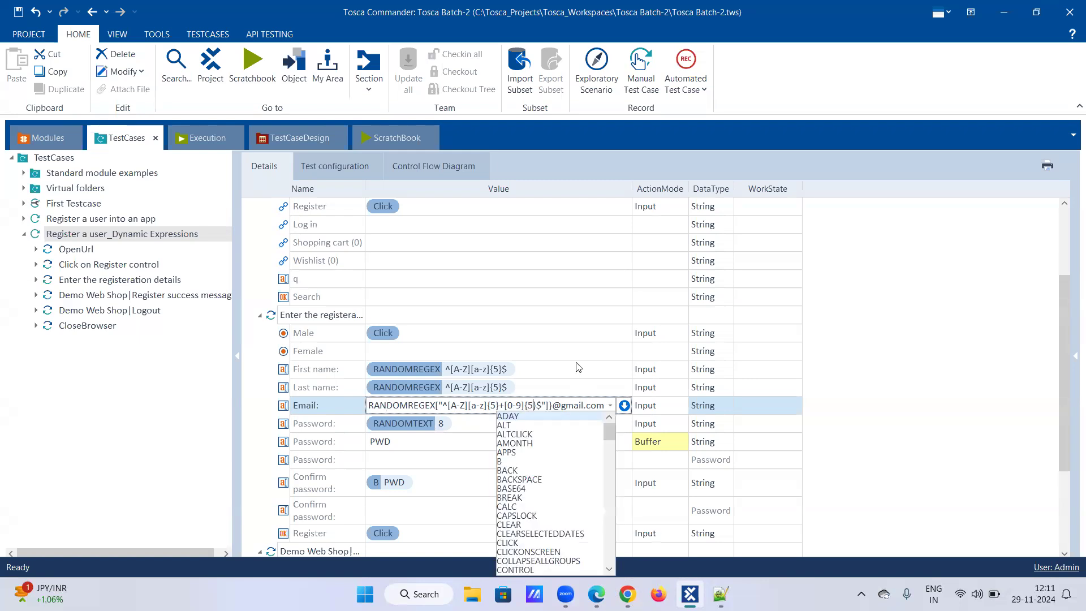
type("5")
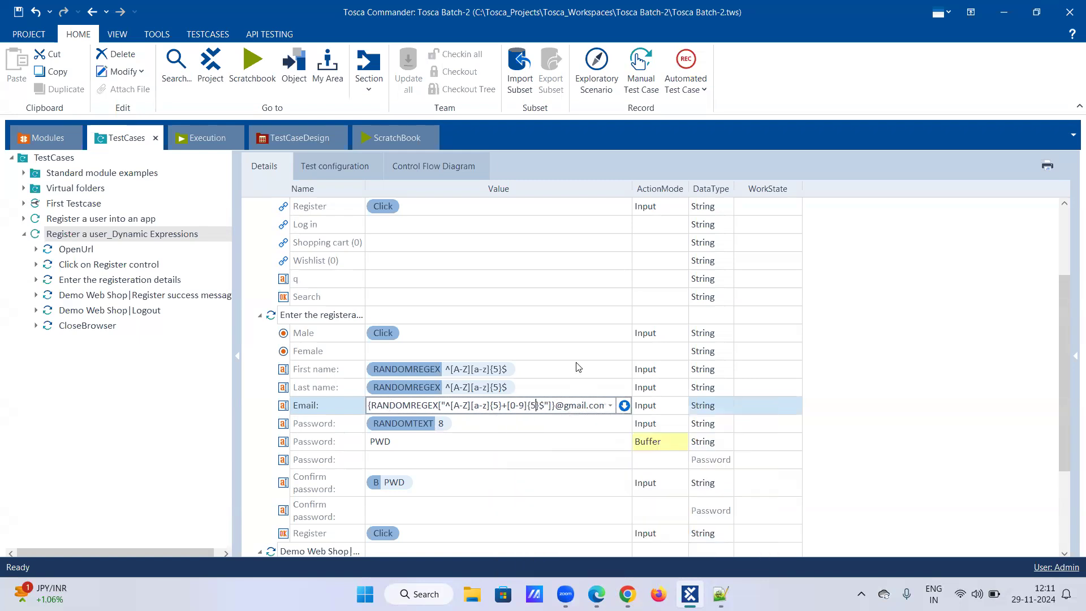
left_click(553, 430)
right_click(627, 594)
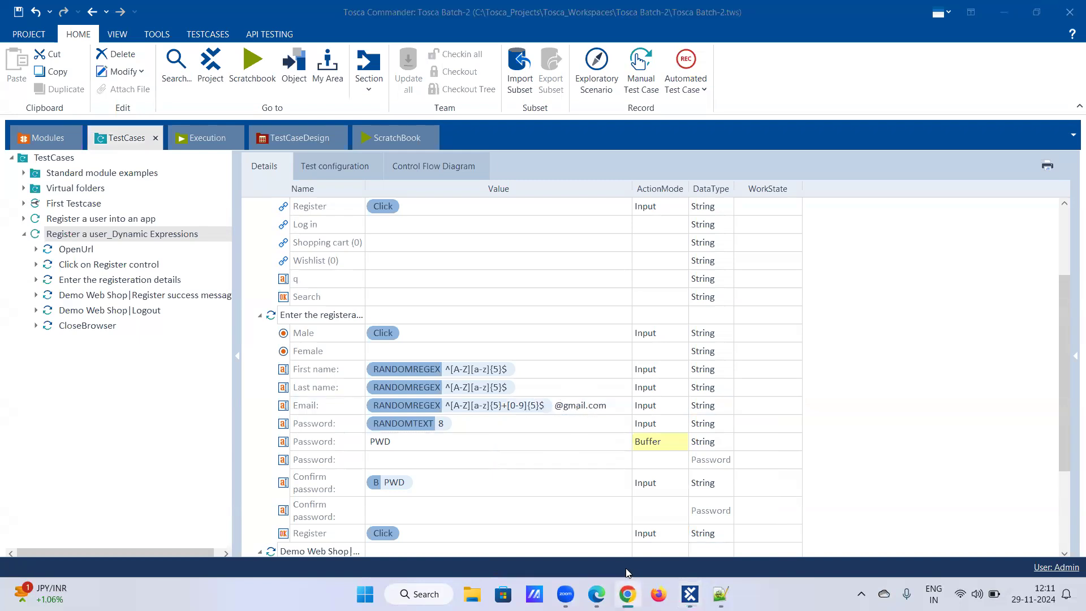
Step: Execute the Register a user_Dynamic Expressions test case once more in the ScratchBook and follow the registration run in the browser
left_click(607, 560)
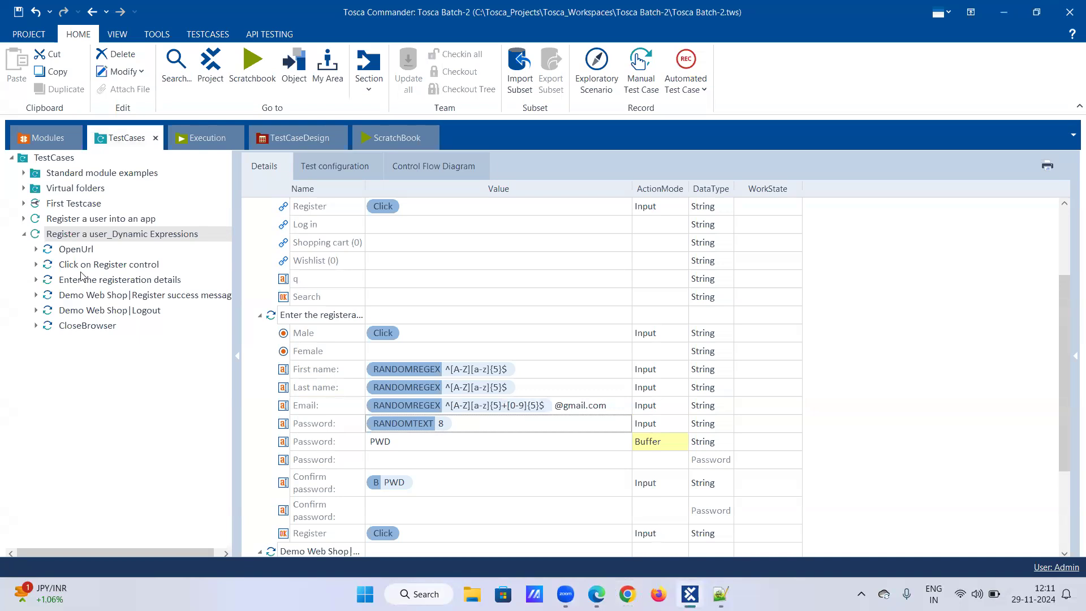
right_click(79, 233)
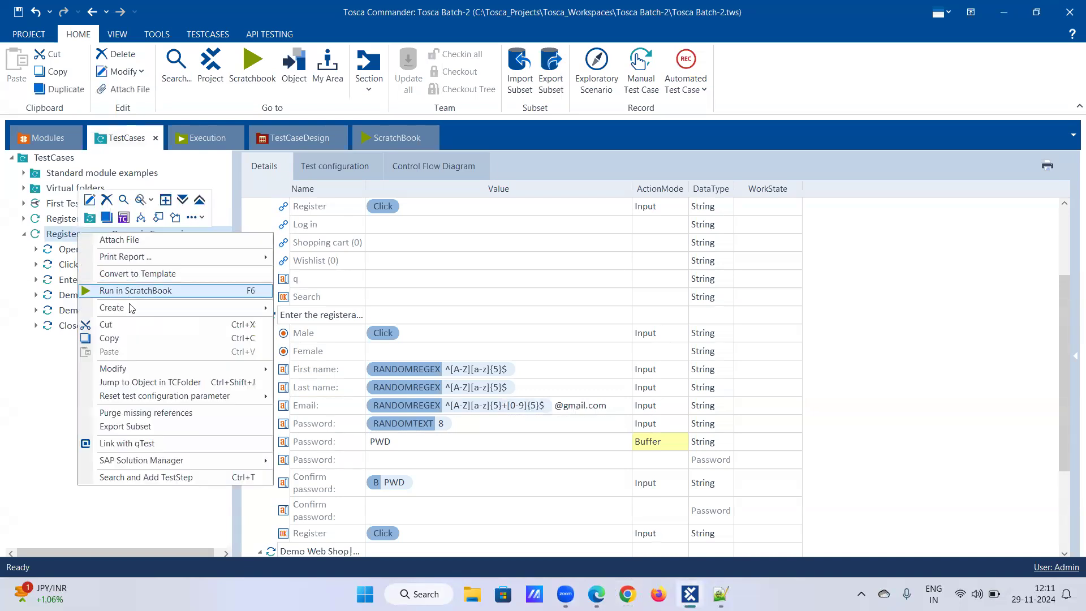
left_click(135, 290)
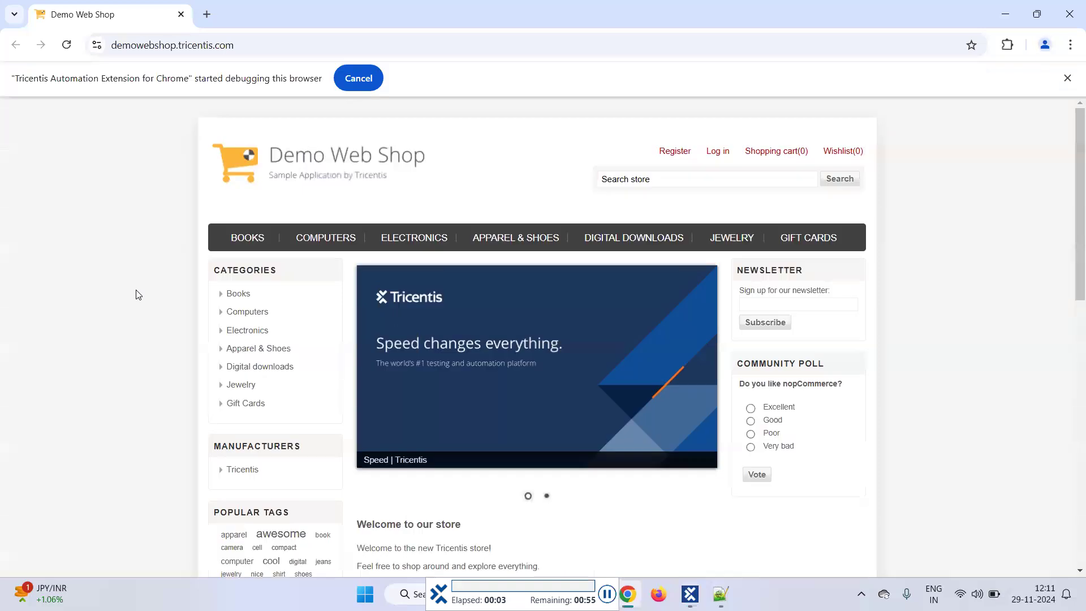
left_click(672, 160)
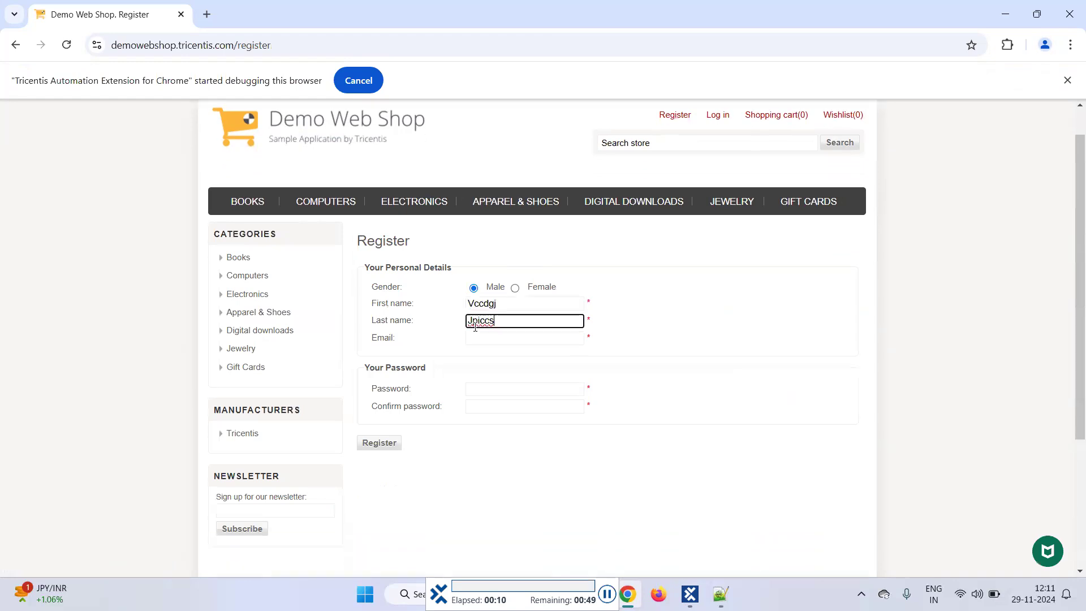
left_click(379, 339)
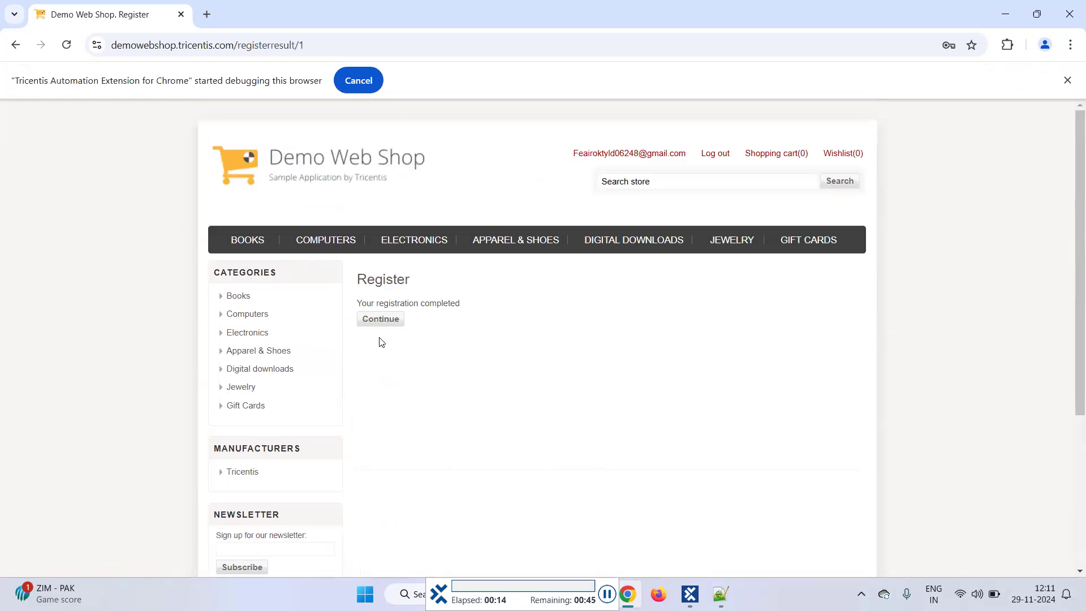
left_click(381, 320)
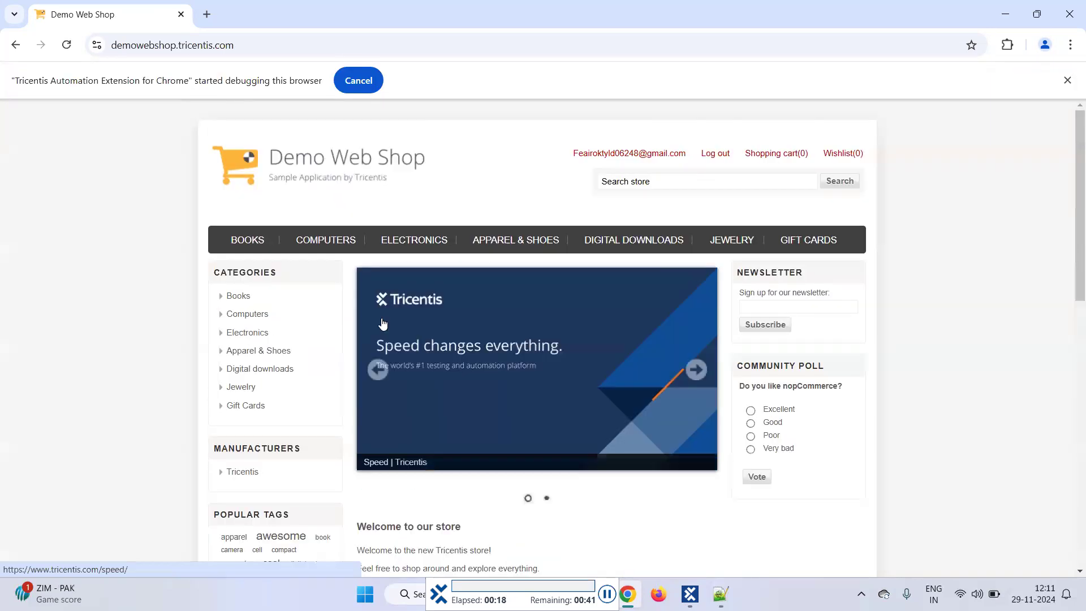
left_click(713, 159)
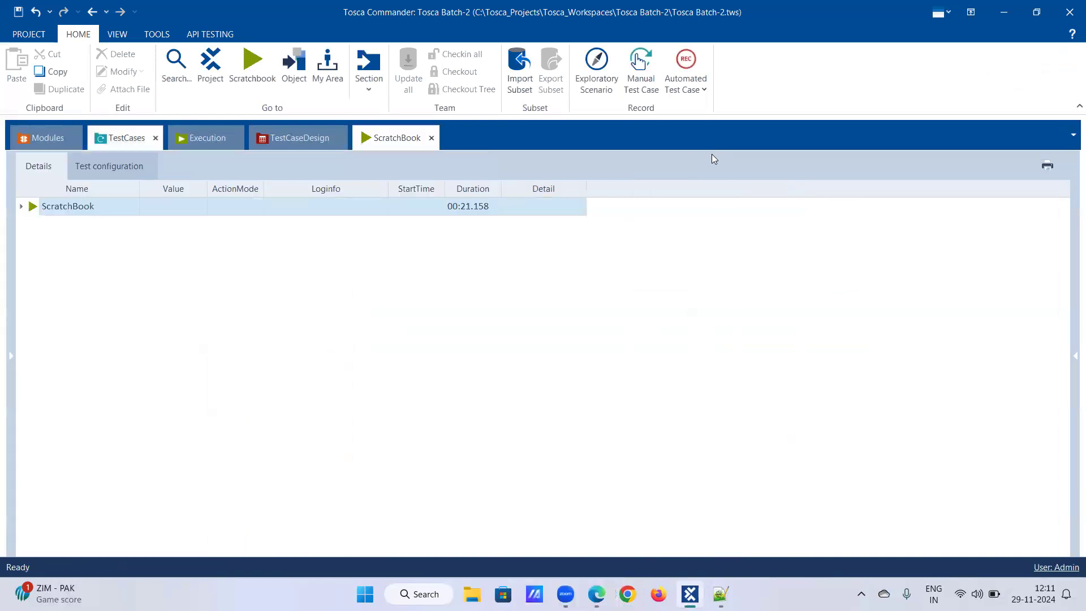
Step: Expand the ScratchBook execution log and review the logged results of each test step
right_click(45, 209)
left_click(150, 176)
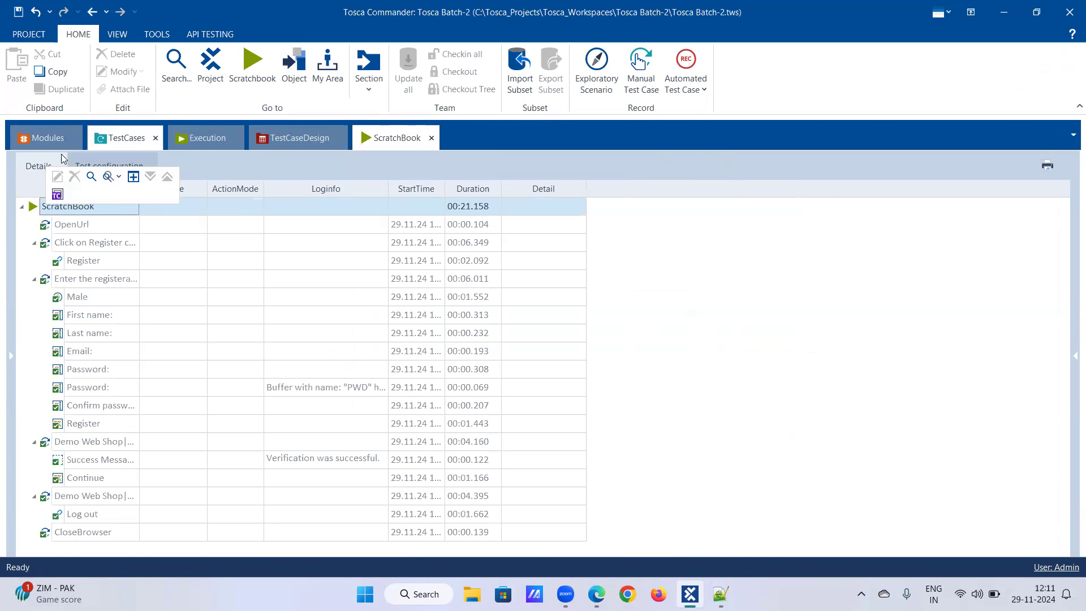
left_click(101, 139)
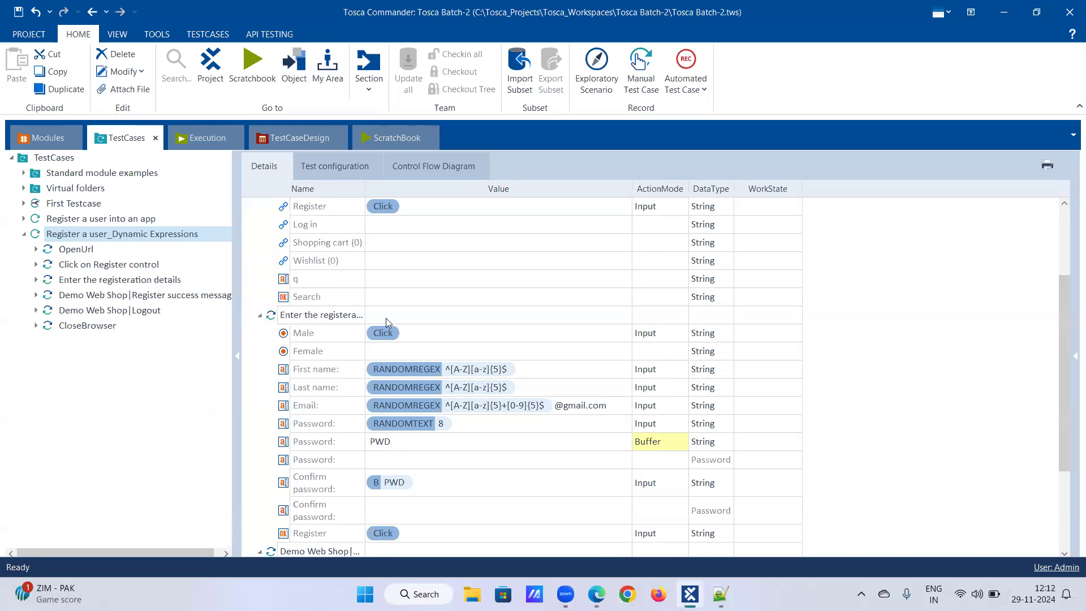
scroll(441, 340, "down", 3)
scroll(442, 340, "up", 2)
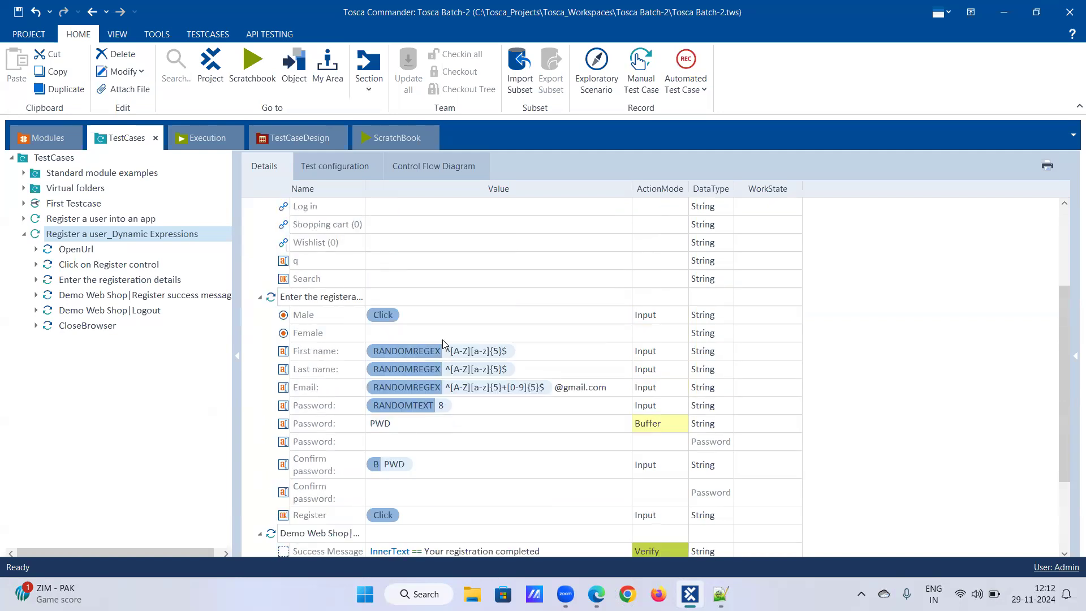
scroll(442, 341, "down", 2)
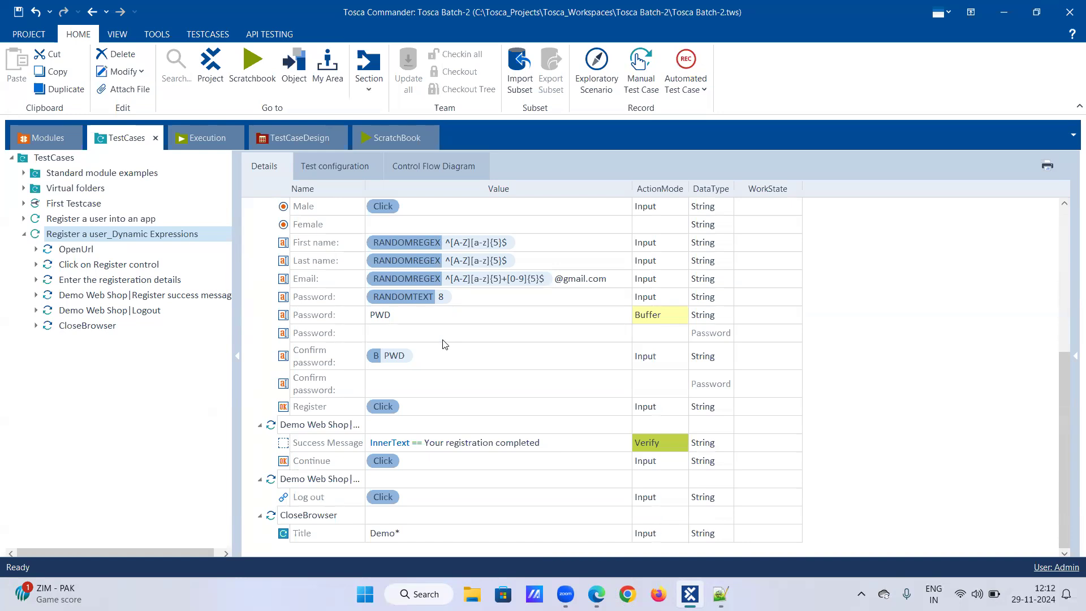
Step: Compare the Password and Confirm password test steps with their module attributes in the Modules section
left_click(54, 142)
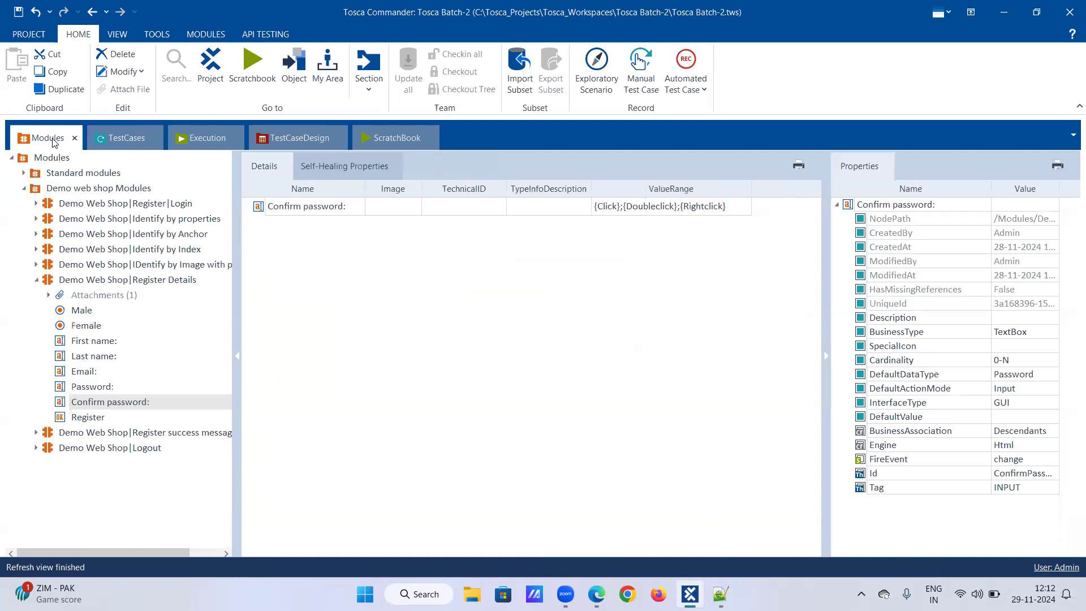
left_click(138, 144)
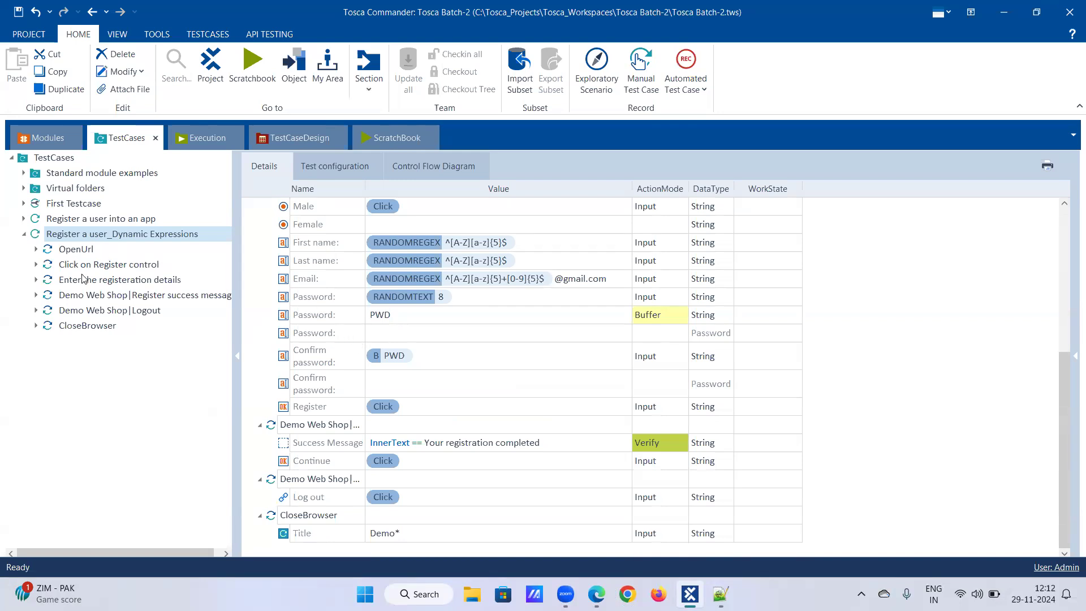
left_click(37, 280)
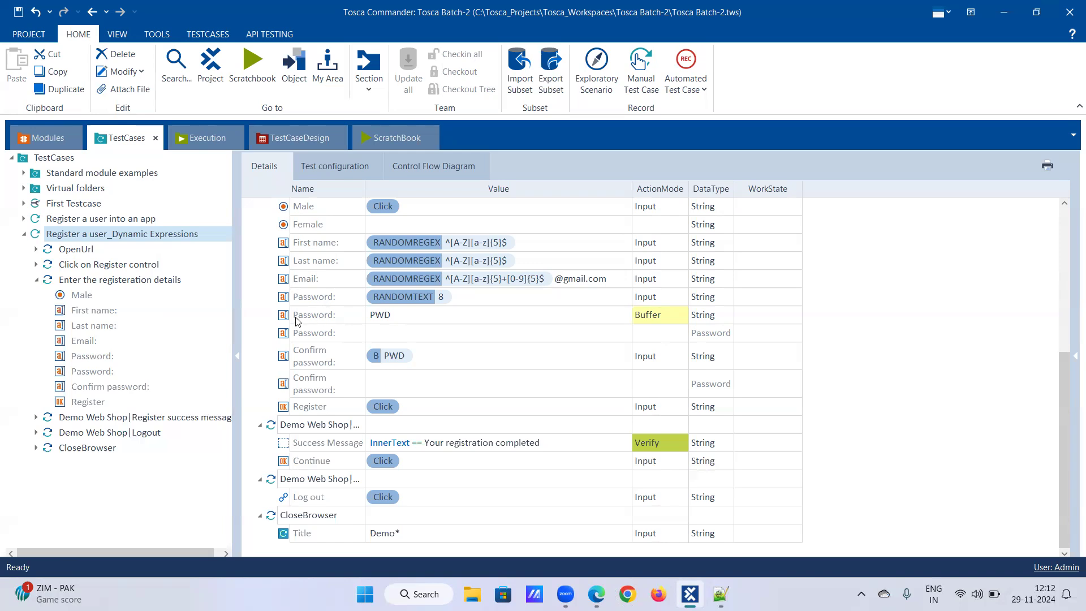
right_click(319, 319)
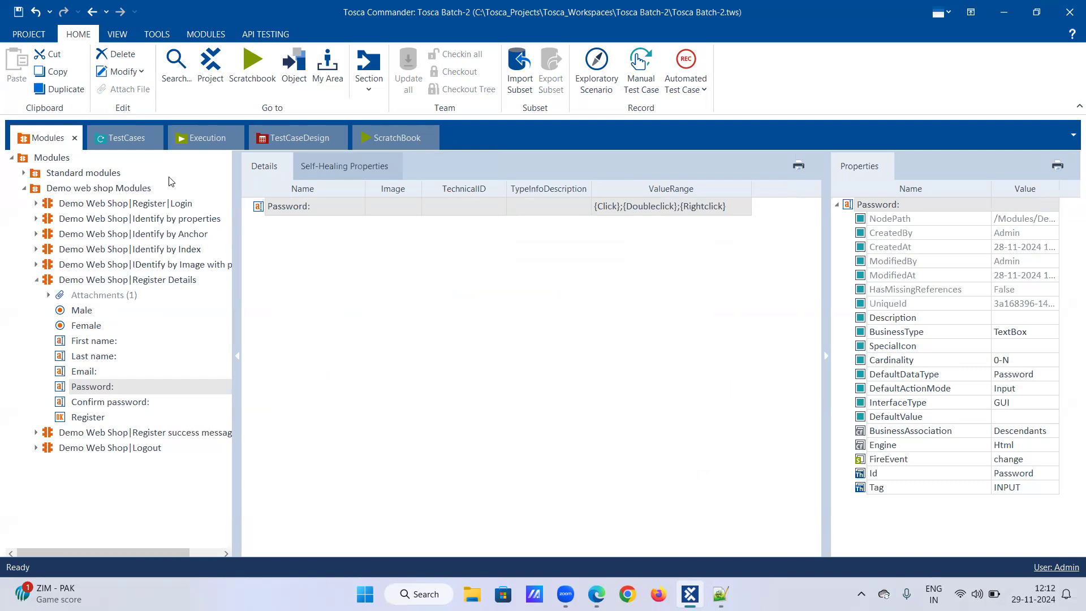
left_click(104, 139)
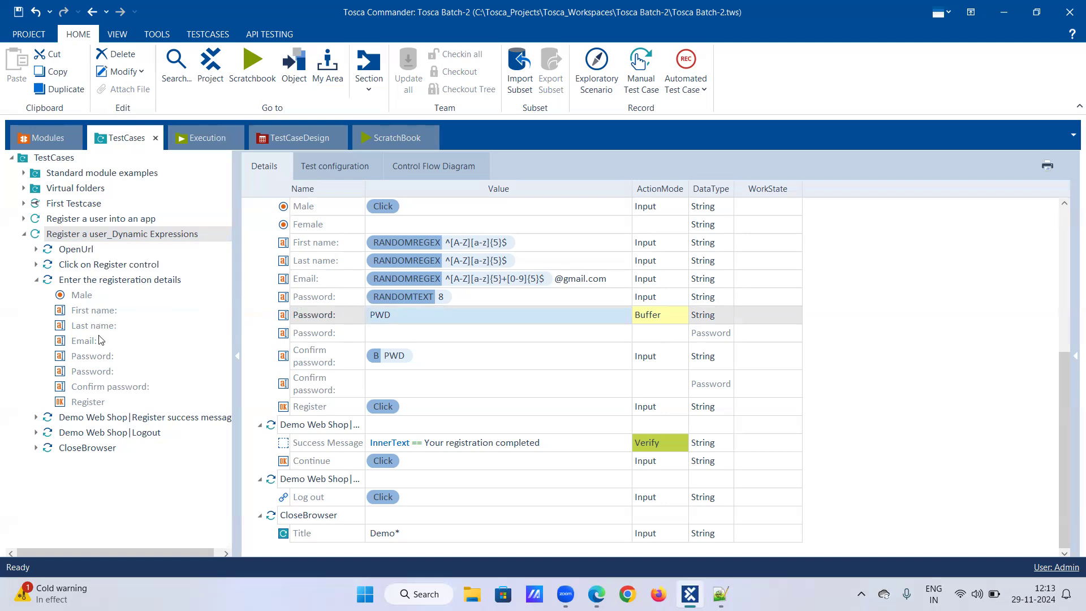
right_click(97, 357)
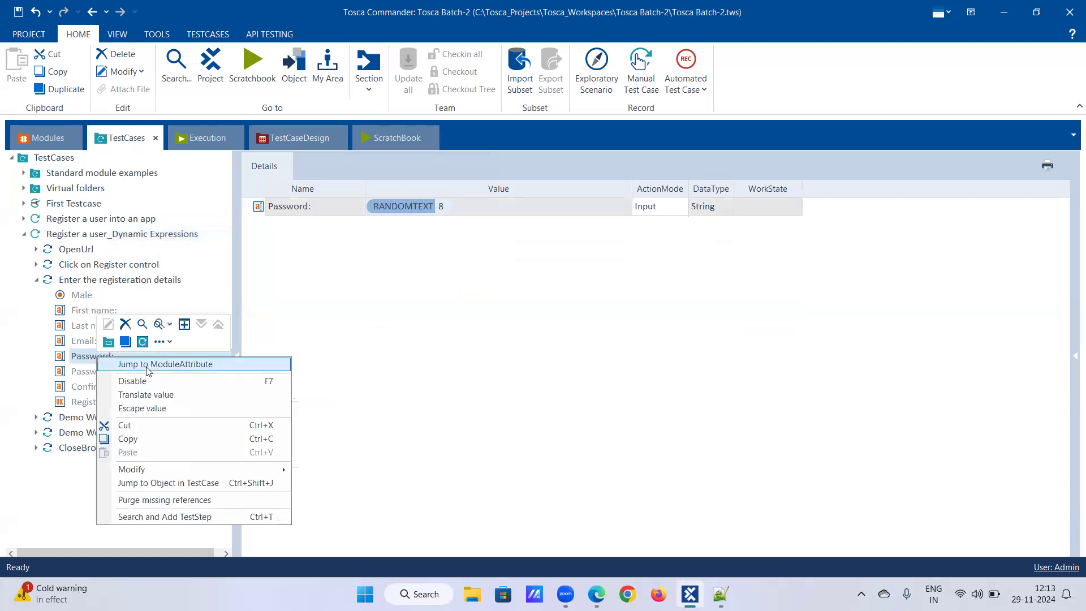
left_click(145, 365)
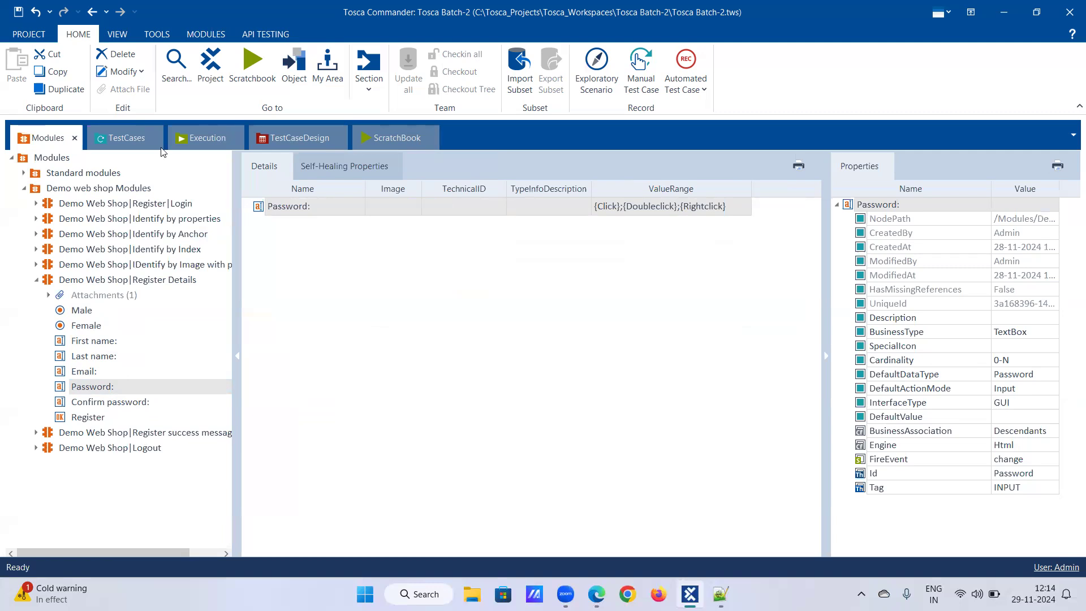
left_click(124, 138)
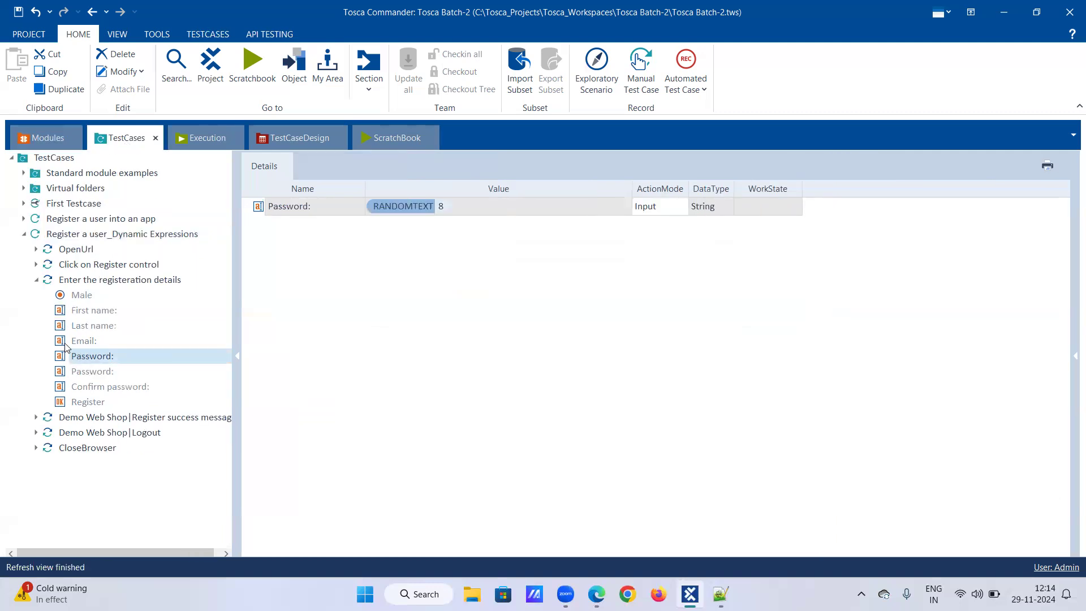
left_click(84, 280)
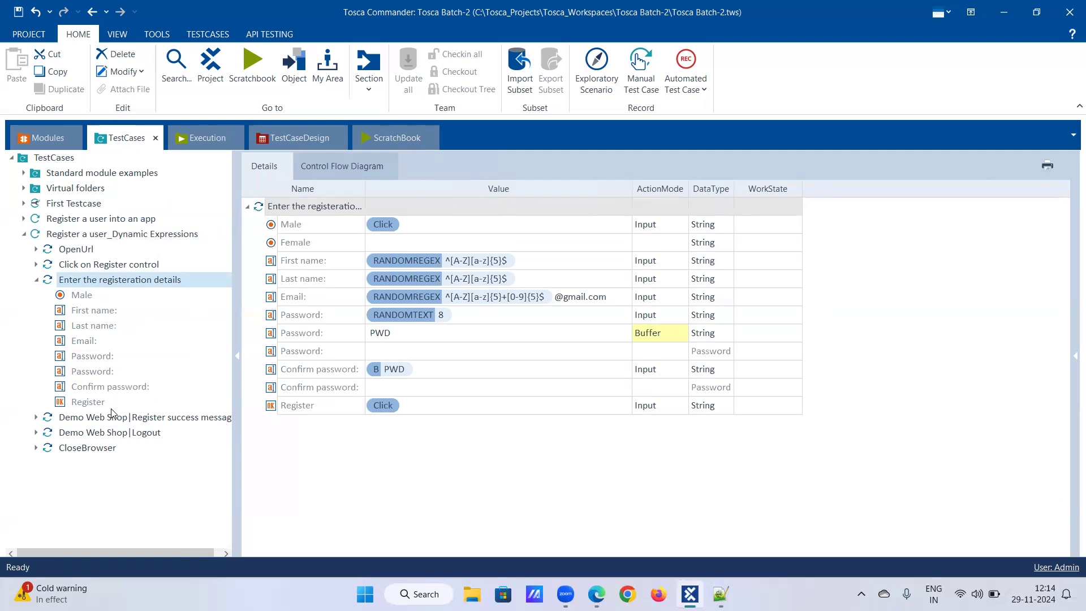
left_click(54, 139)
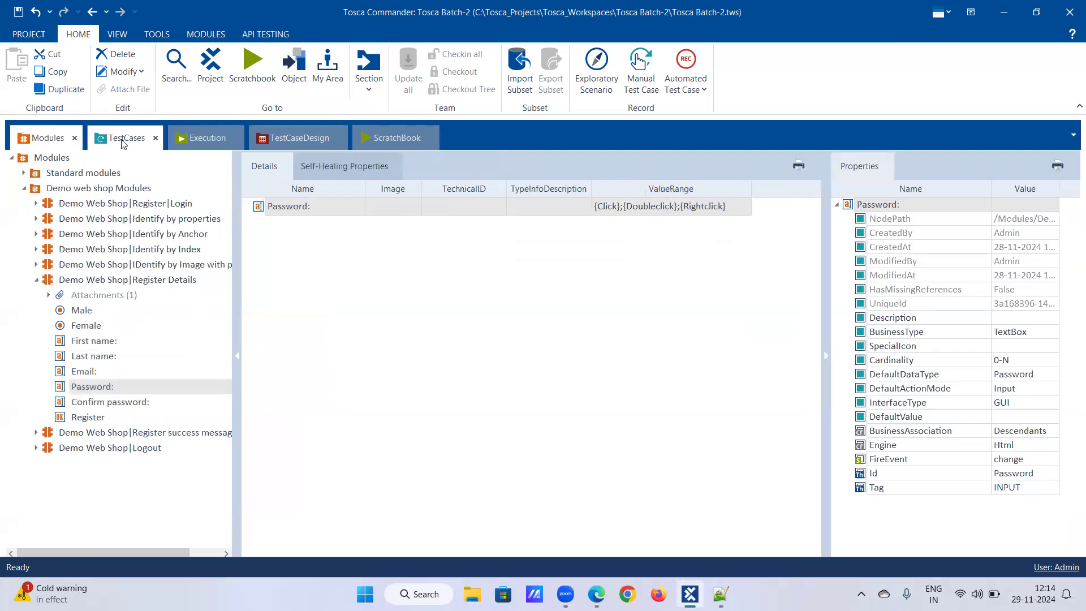
left_click(123, 144)
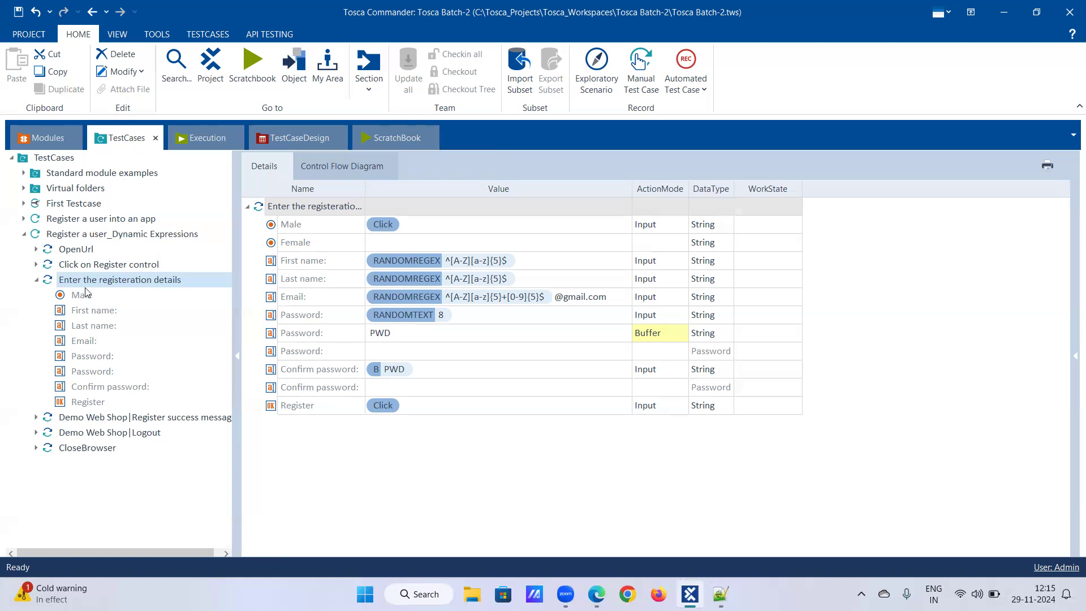
left_click(36, 280)
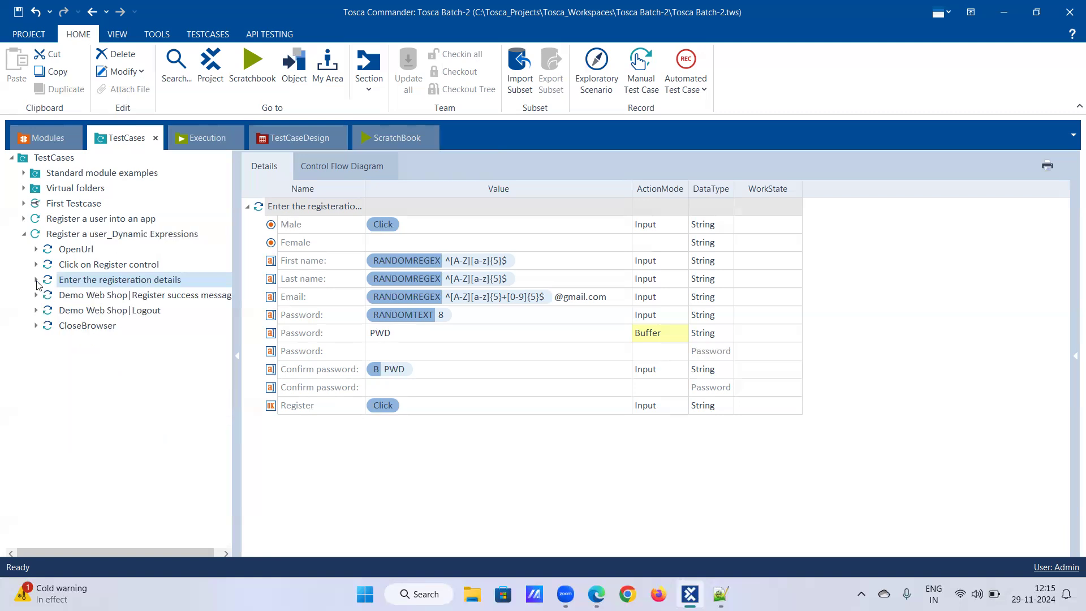
left_click(36, 280)
left_click(36, 280)
left_click(36, 280)
left_click(36, 280)
left_click(42, 137)
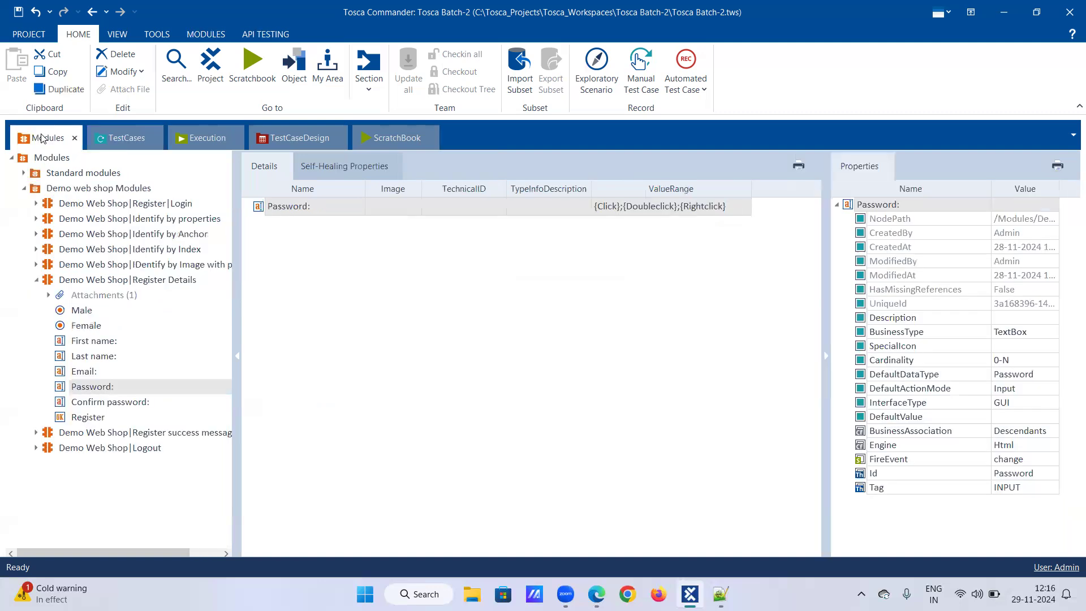
left_click(92, 136)
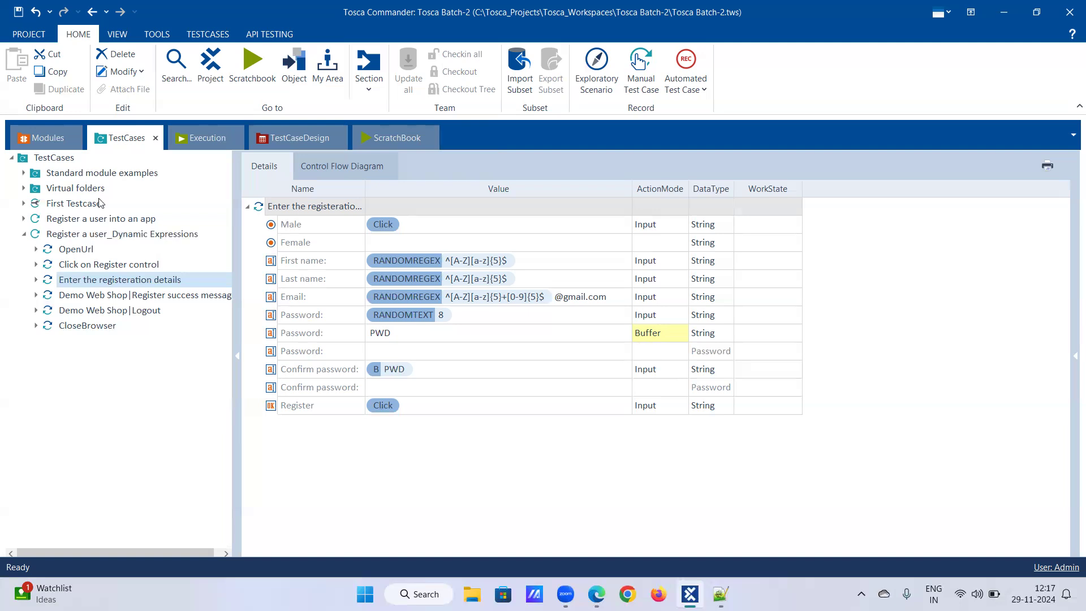
Step: Switch to Notepad++ and review the dynamic expression syntax notes for random numbers, text and regular expressions
left_click(18, 12)
left_click(720, 594)
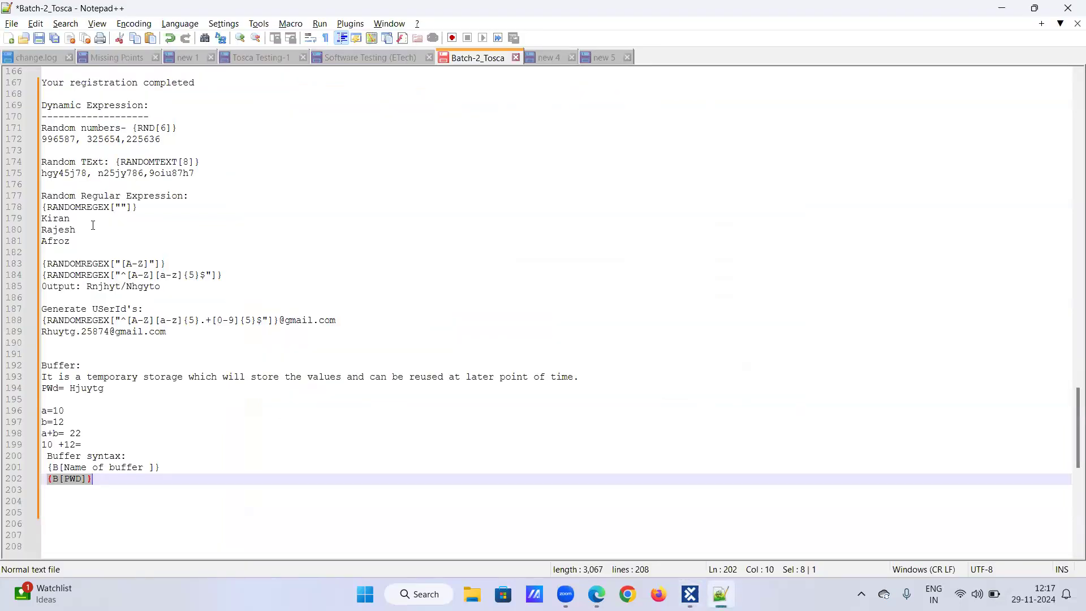
left_click_drag(134, 129, 178, 129)
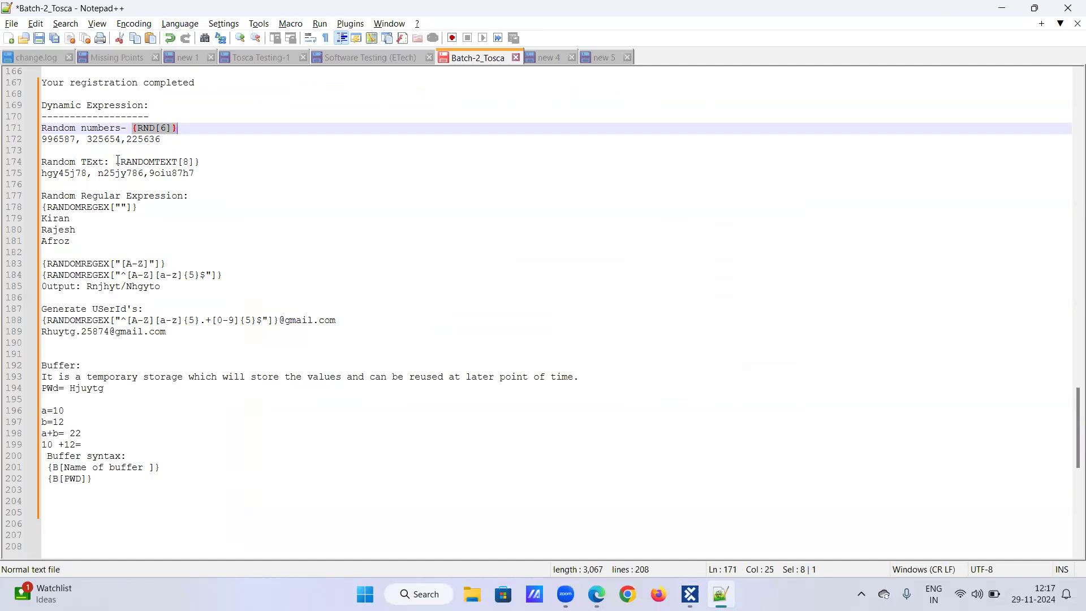
left_click_drag(116, 163, 204, 162)
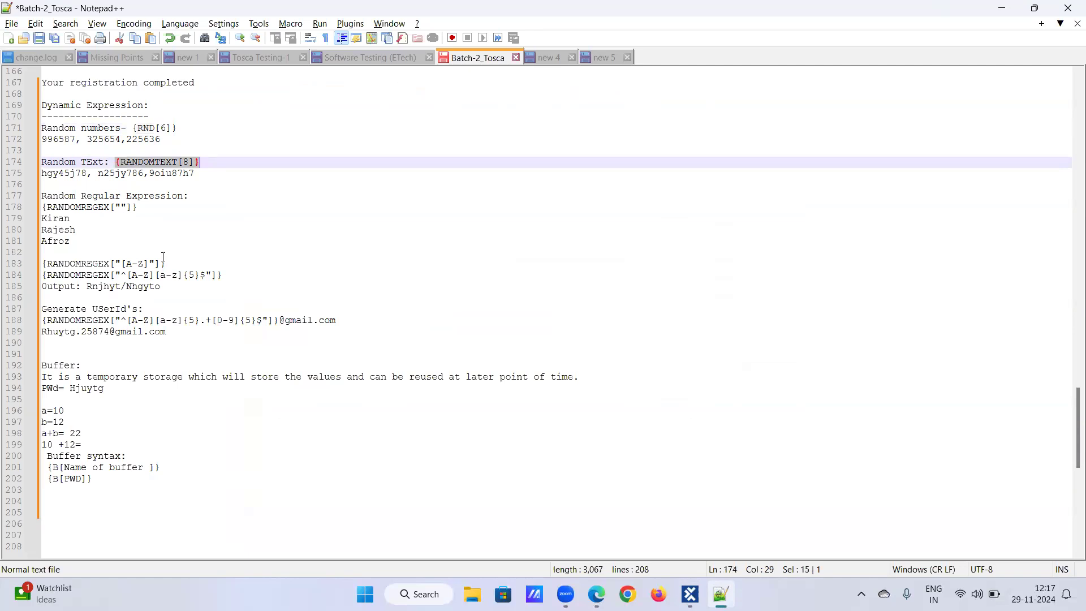
left_click(43, 264)
left_click_drag(42, 264, 175, 260)
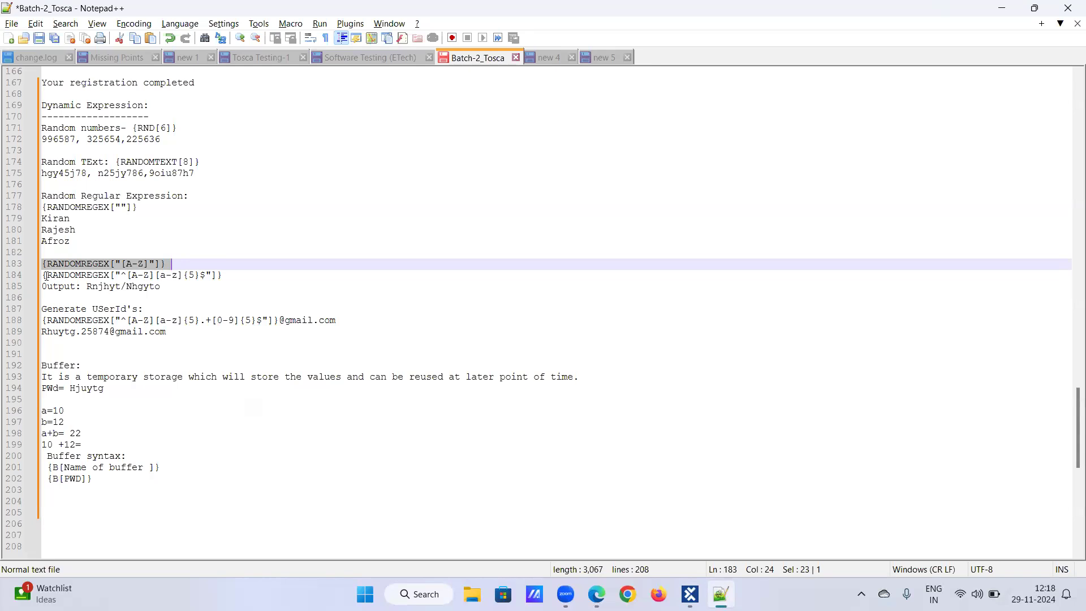
left_click_drag(43, 275, 214, 281)
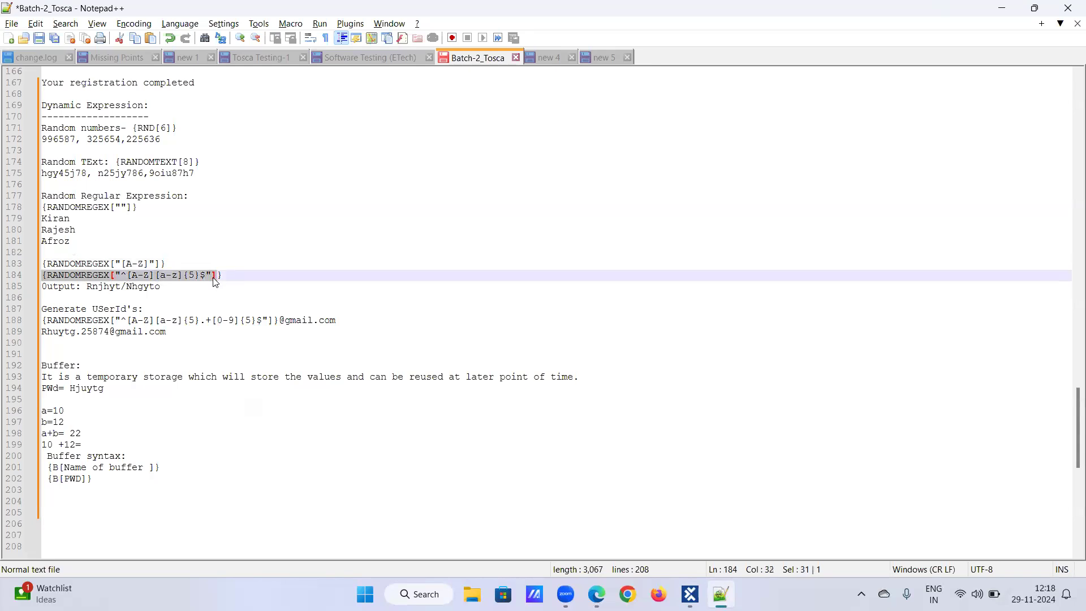
left_click(147, 355)
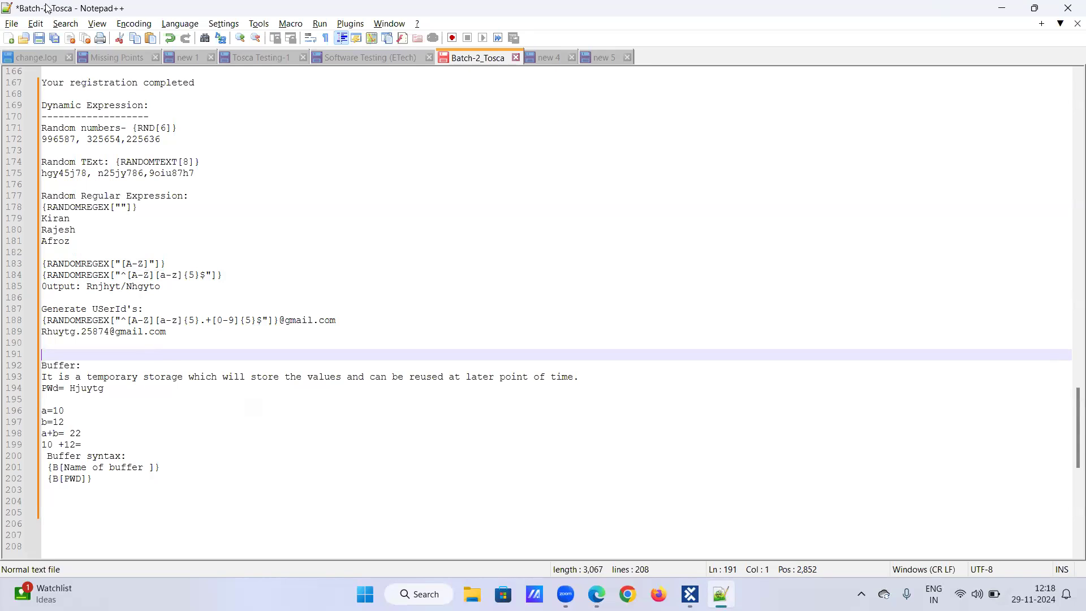
Step: Switch to the Edge browser and open Google Drive from the Gmail tab
key("alt+Tab")
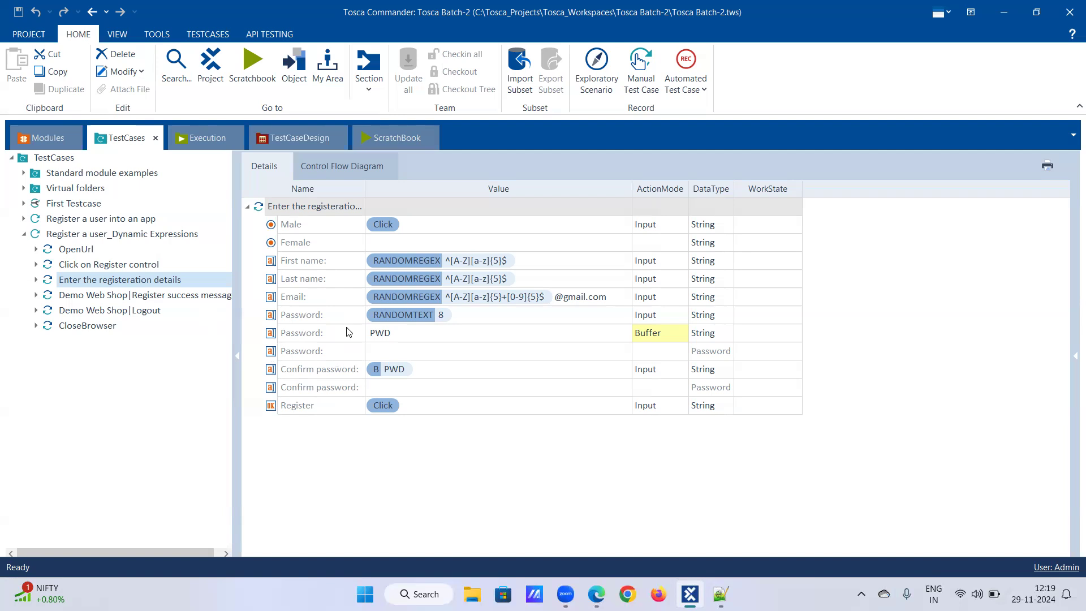
mouse_move(597, 593)
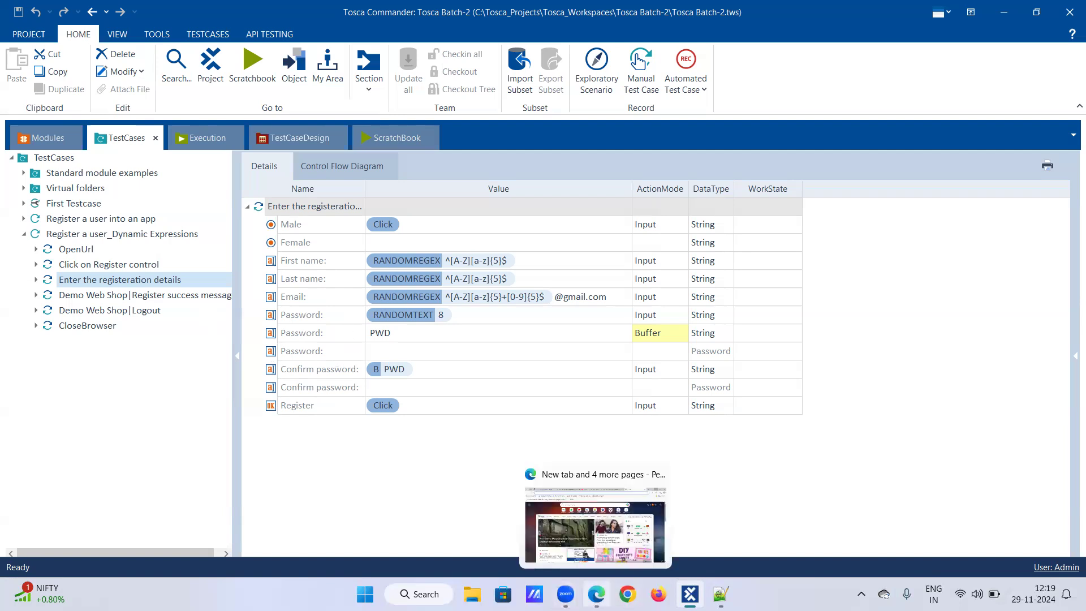
left_click(595, 532)
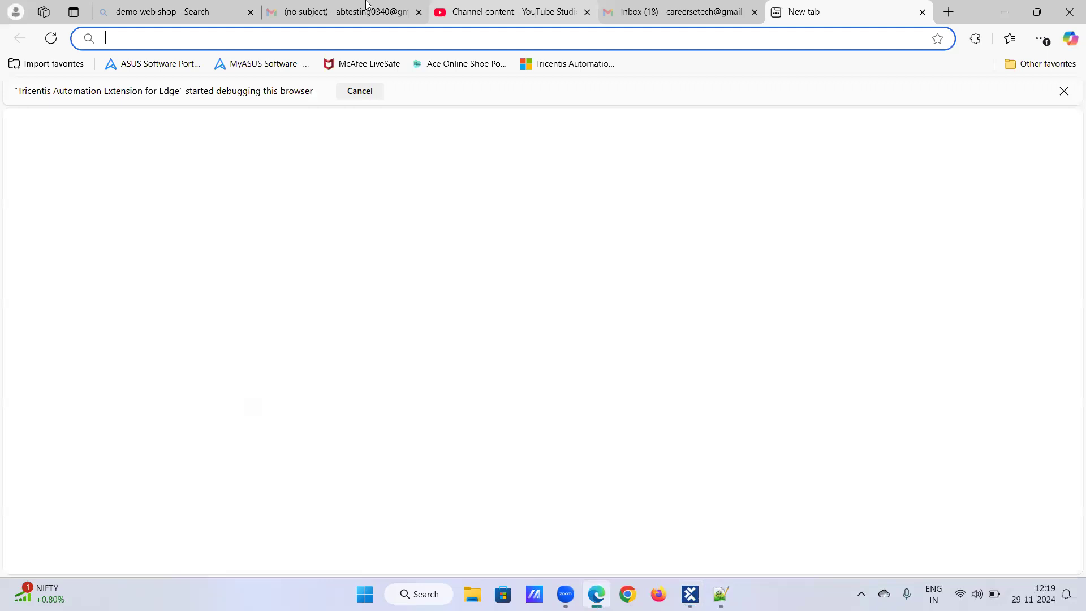
left_click(366, 7)
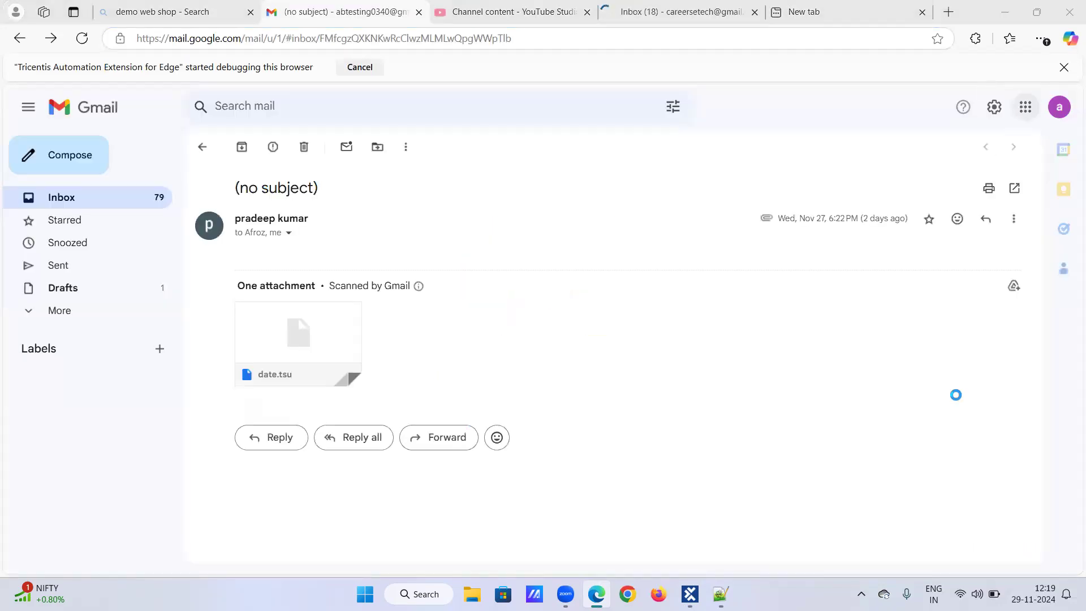
left_click(956, 395)
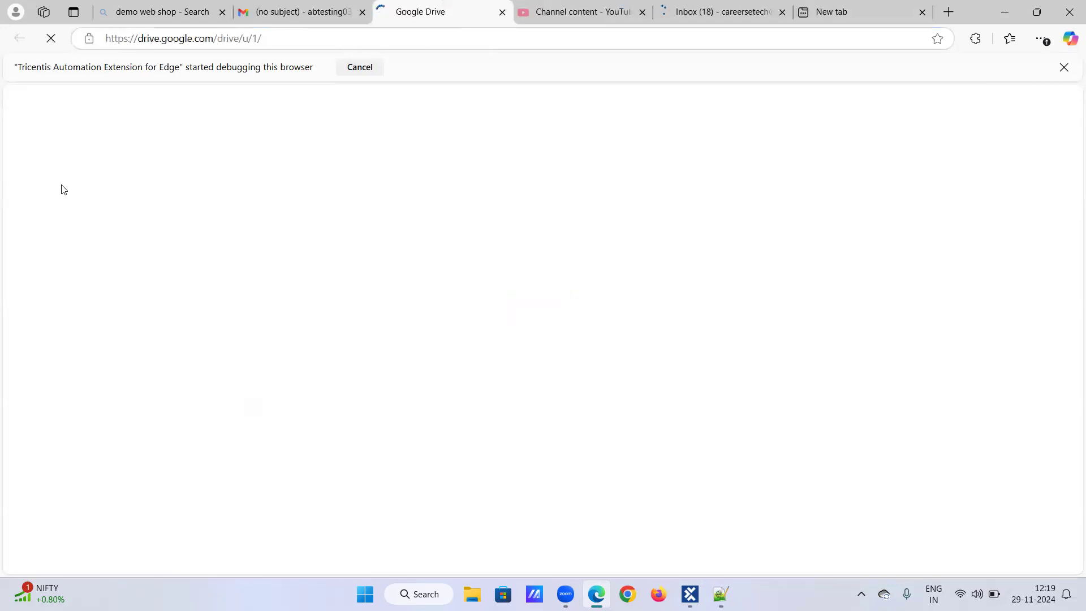
Step: Open the Tosca testing - Doc (1) document inside the Batch-1|Revision|ETech|Tosca Testing Videos folder's Tosca documents_Interview subfolder
scroll(246, 342, "down", 3)
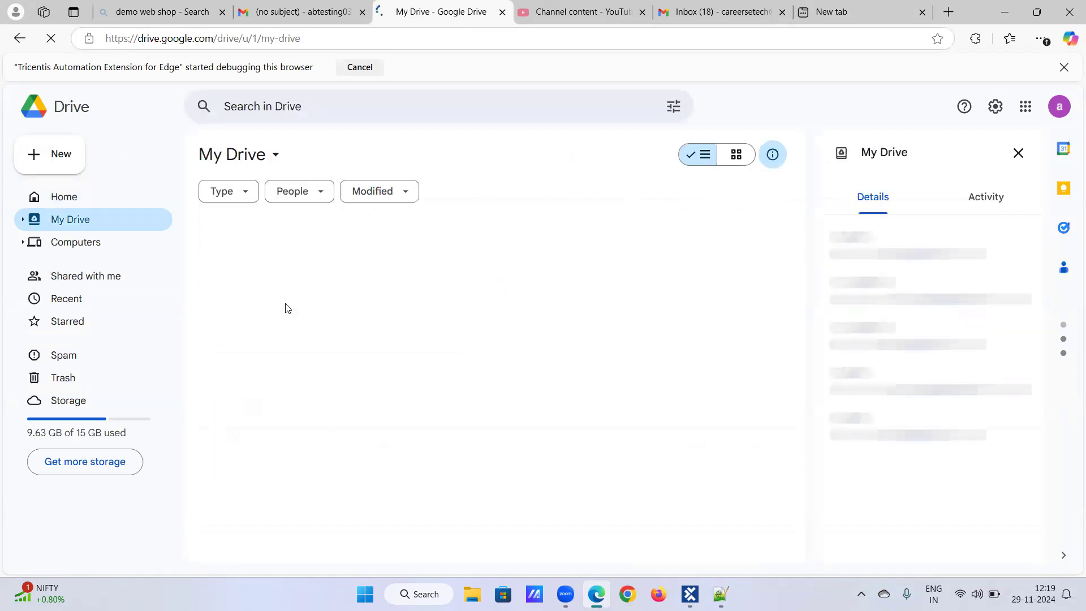
scroll(304, 401, "down", 3)
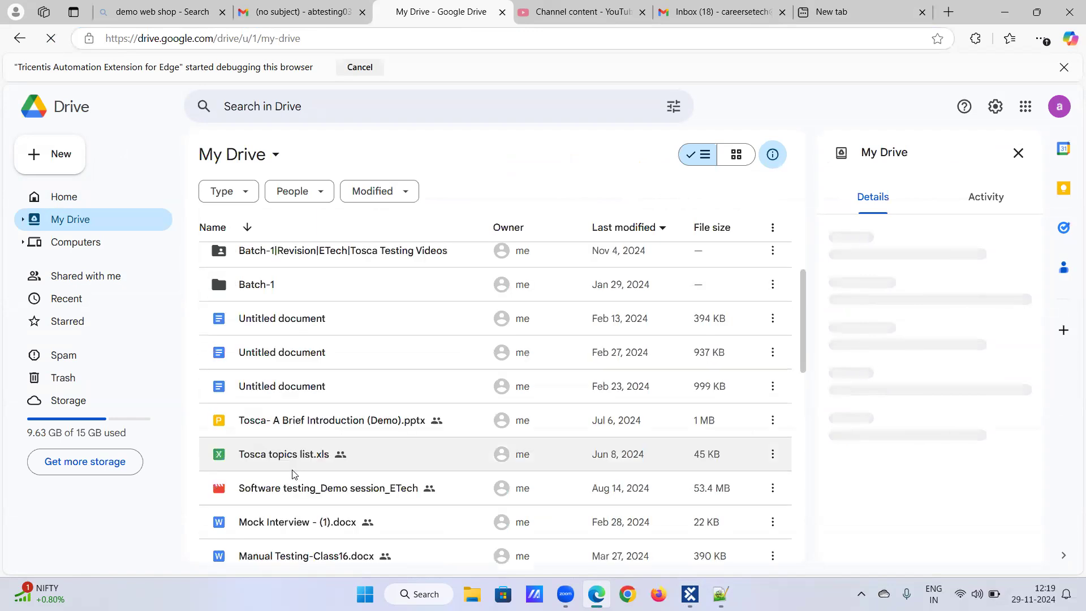
double_click(304, 251)
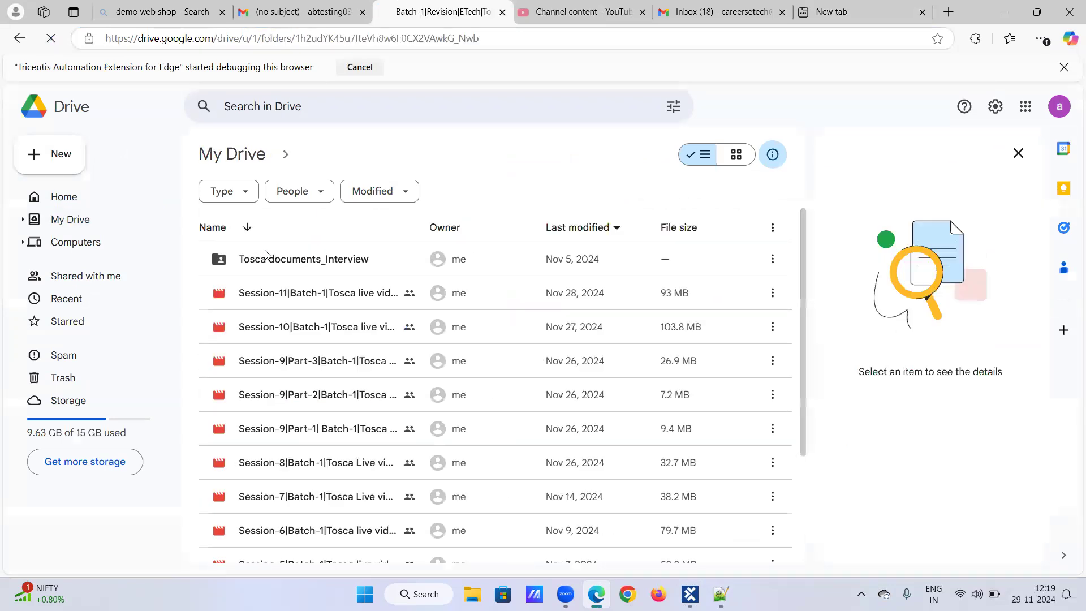
double_click(267, 257)
double_click(281, 259)
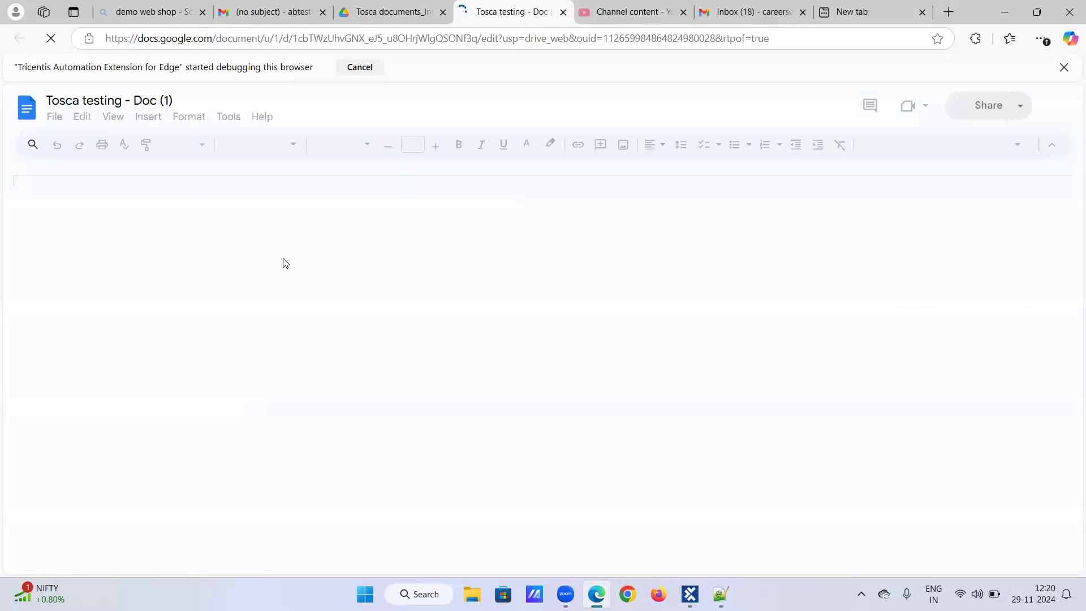
Step: Scroll through the Tosca testing document to review the notes on Tosca components, sections, modules and the Scratch book
scroll(394, 318, "down", 5)
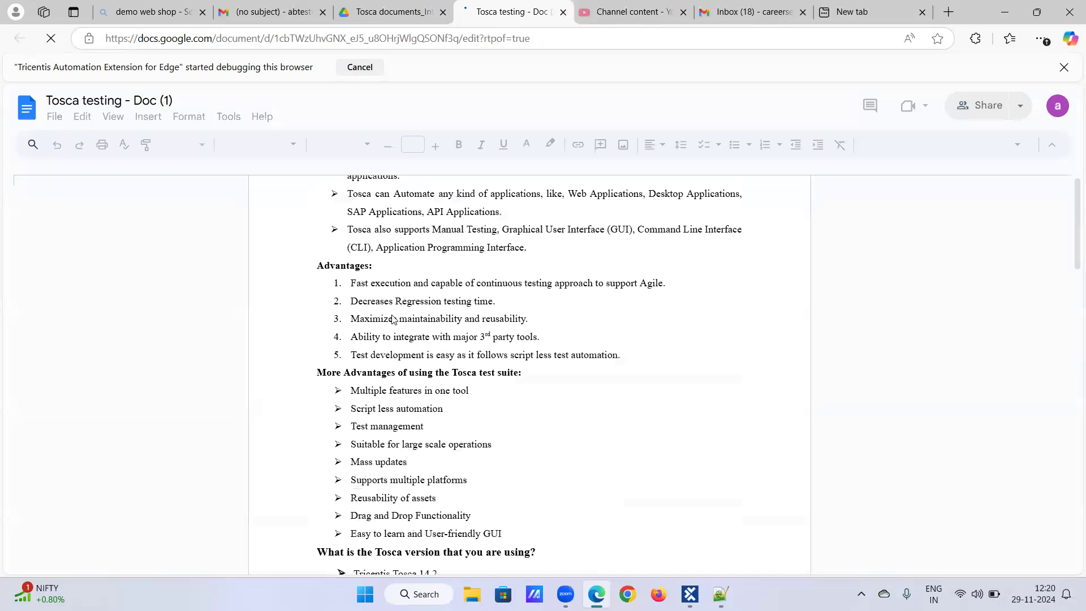
scroll(394, 315, "down", 2)
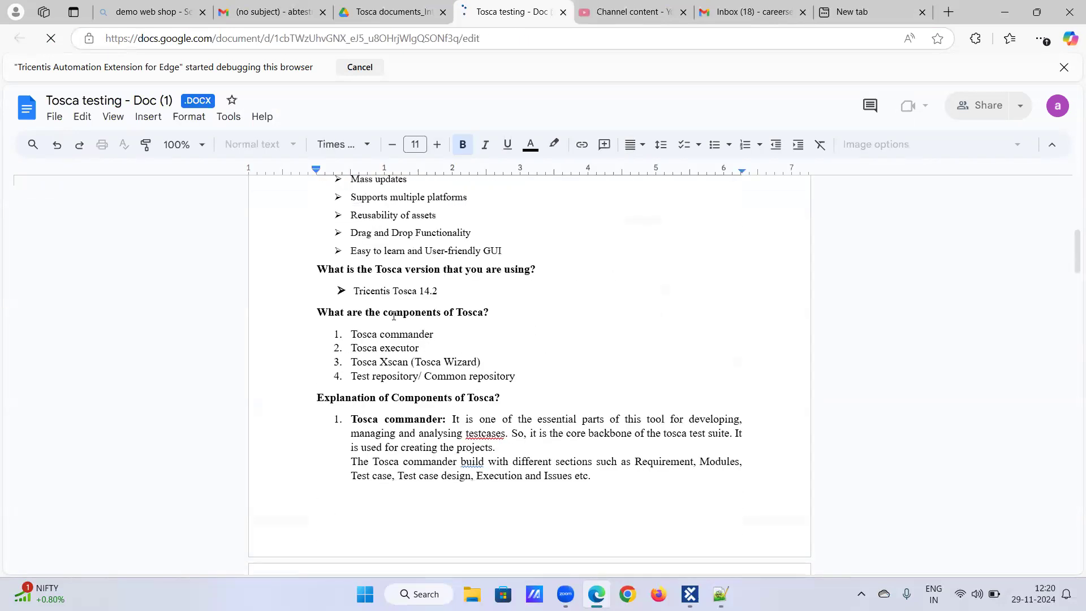
scroll(394, 315, "down", 4)
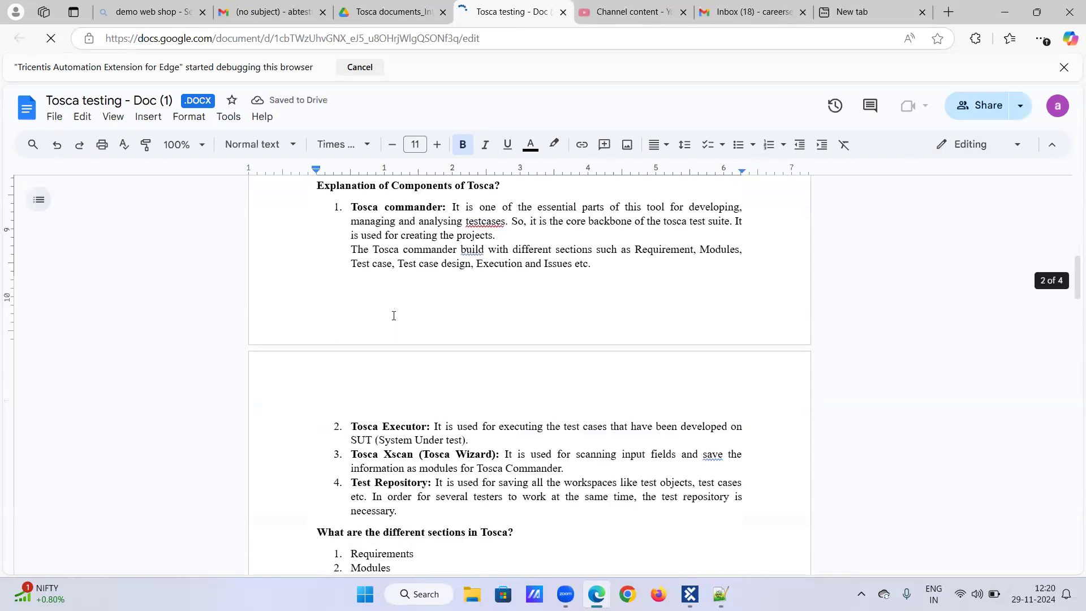
scroll(395, 315, "up", 3)
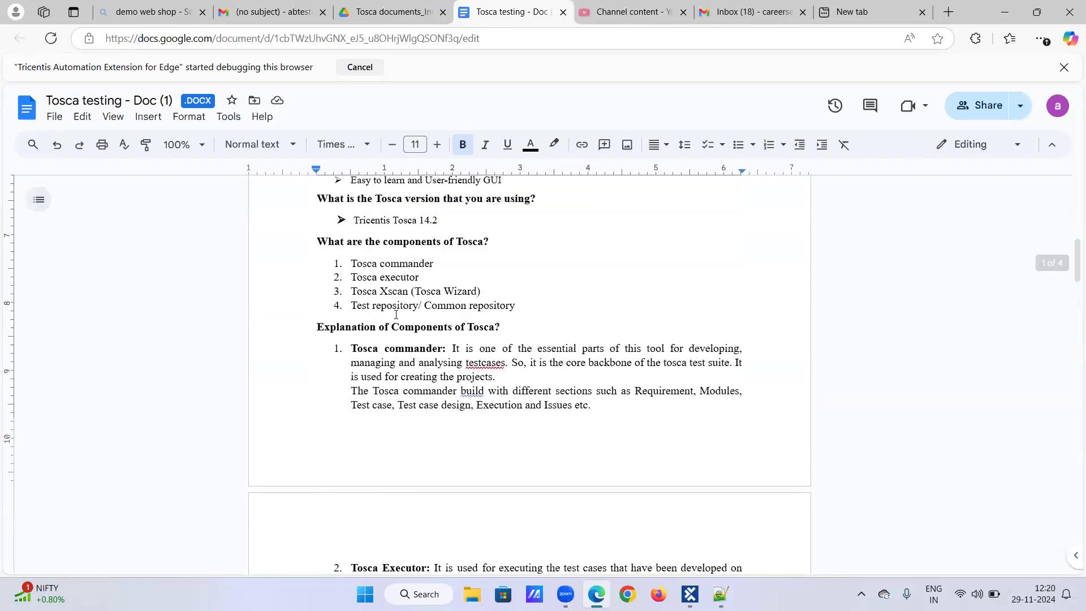
scroll(396, 315, "down", 10)
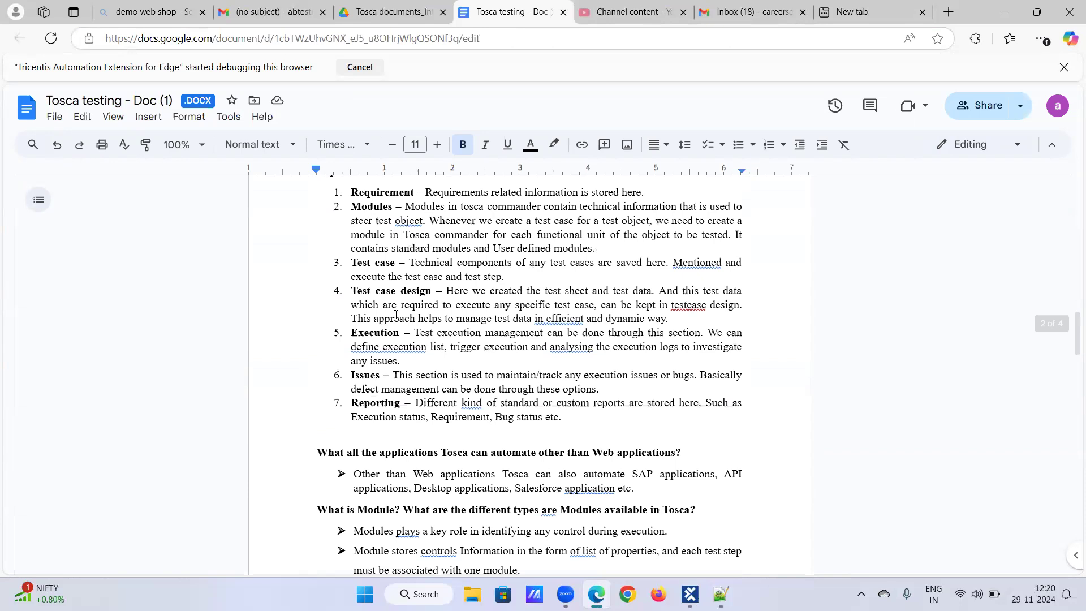
scroll(396, 315, "down", 4)
scroll(396, 315, "down", 8)
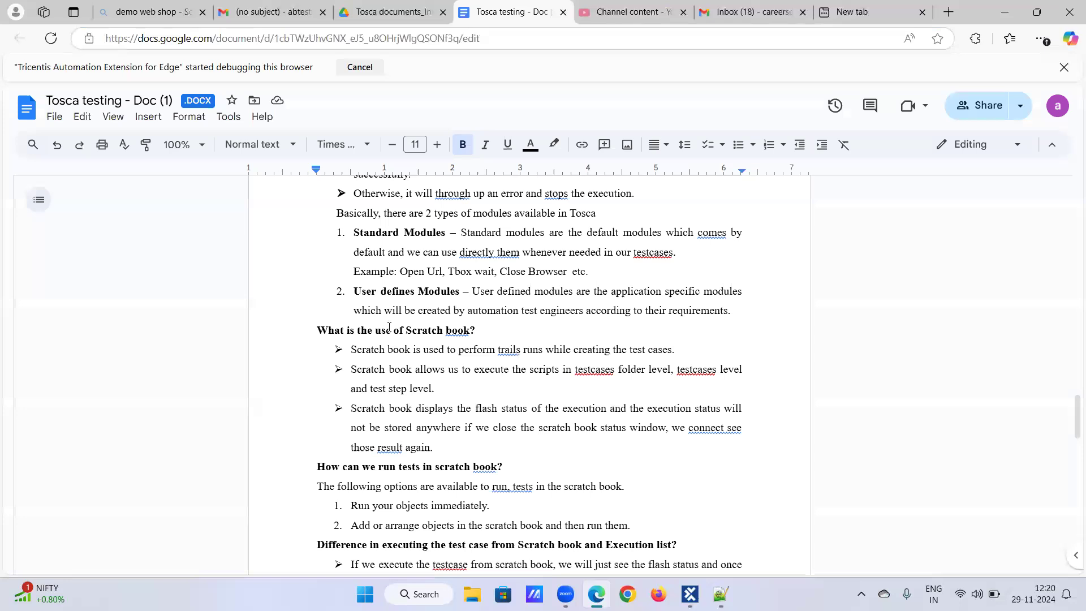
scroll(389, 327, "down", 3)
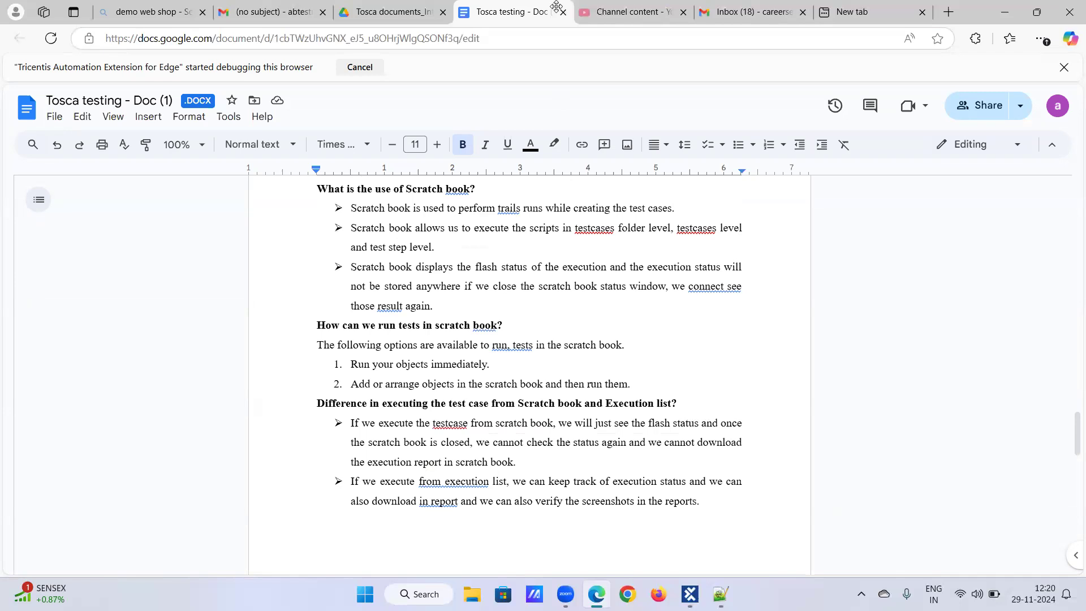
scroll(468, 286, "up", 10)
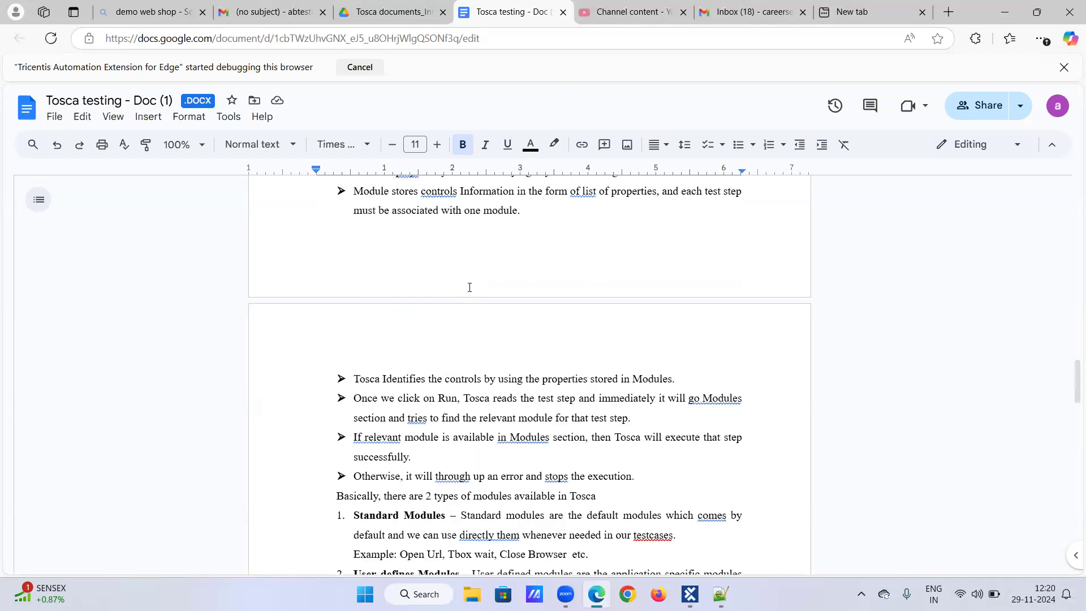
scroll(469, 287, "up", 12)
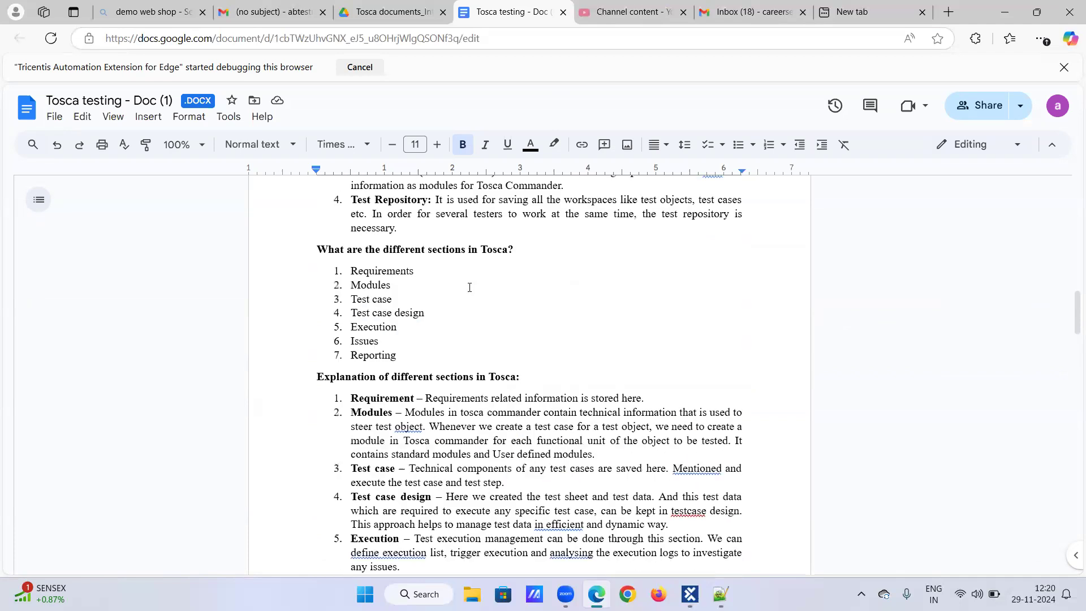
scroll(470, 281, "up", 1)
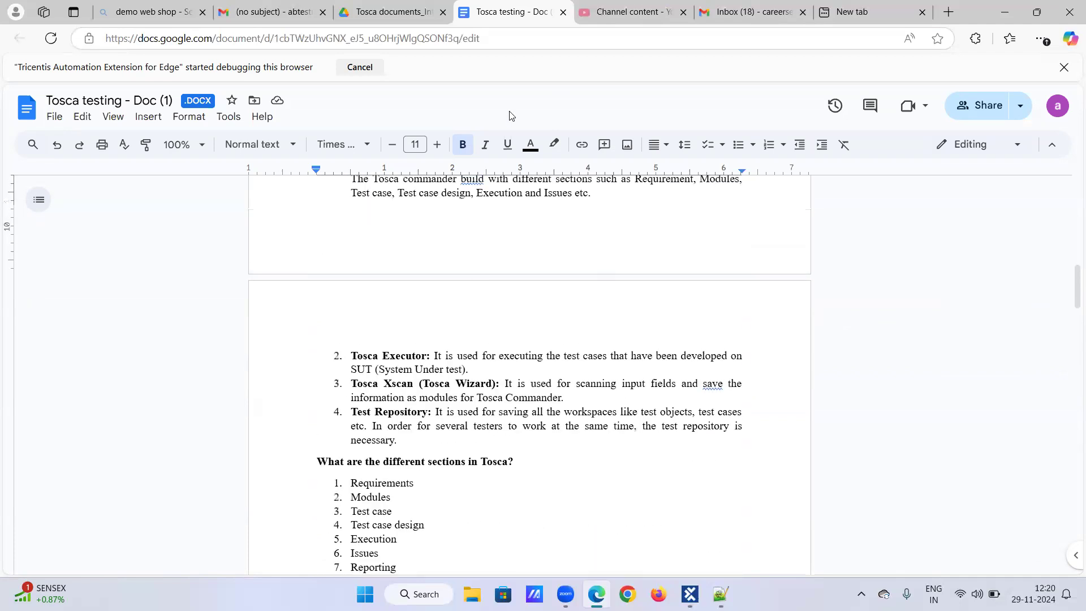